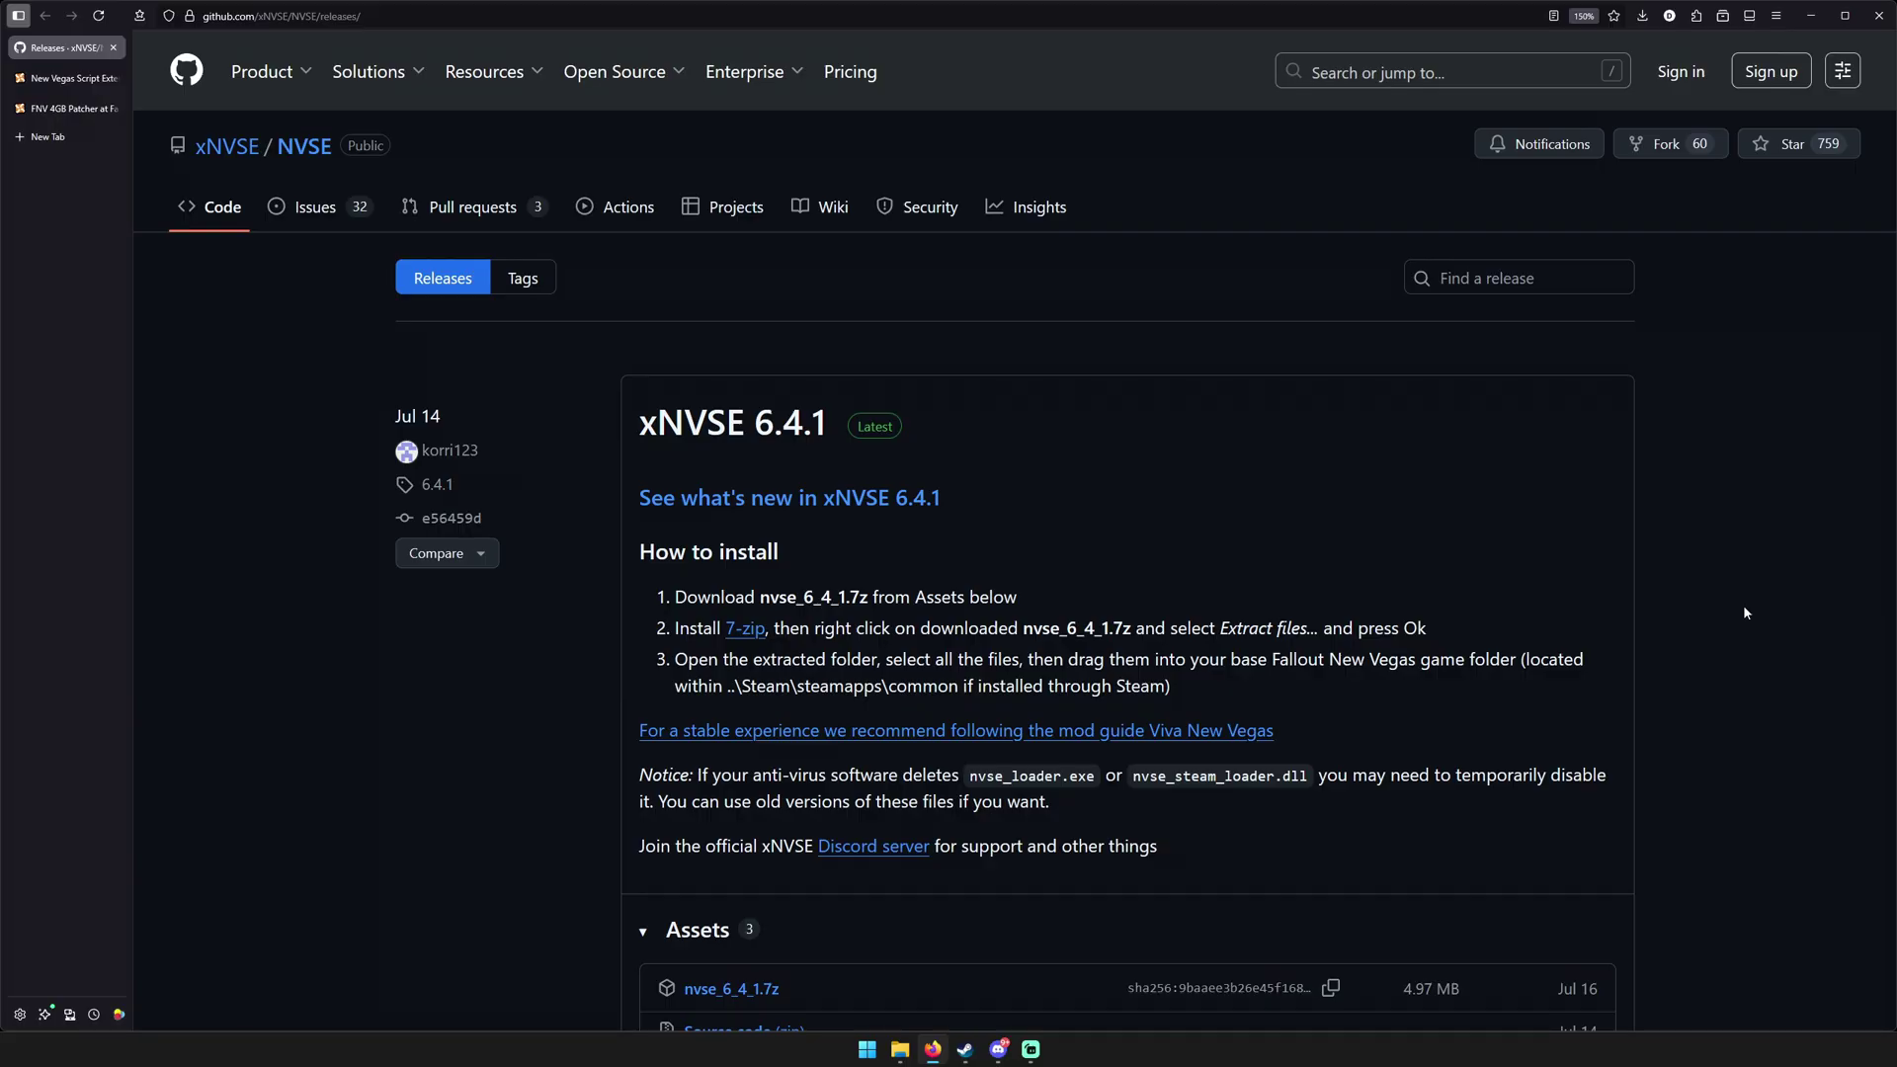
# Check the xNVSE Nexus files, then open the xNVSE 6.4.1 GitHub release with nvse_6_4_1.7z
pyautogui.click(67, 78)
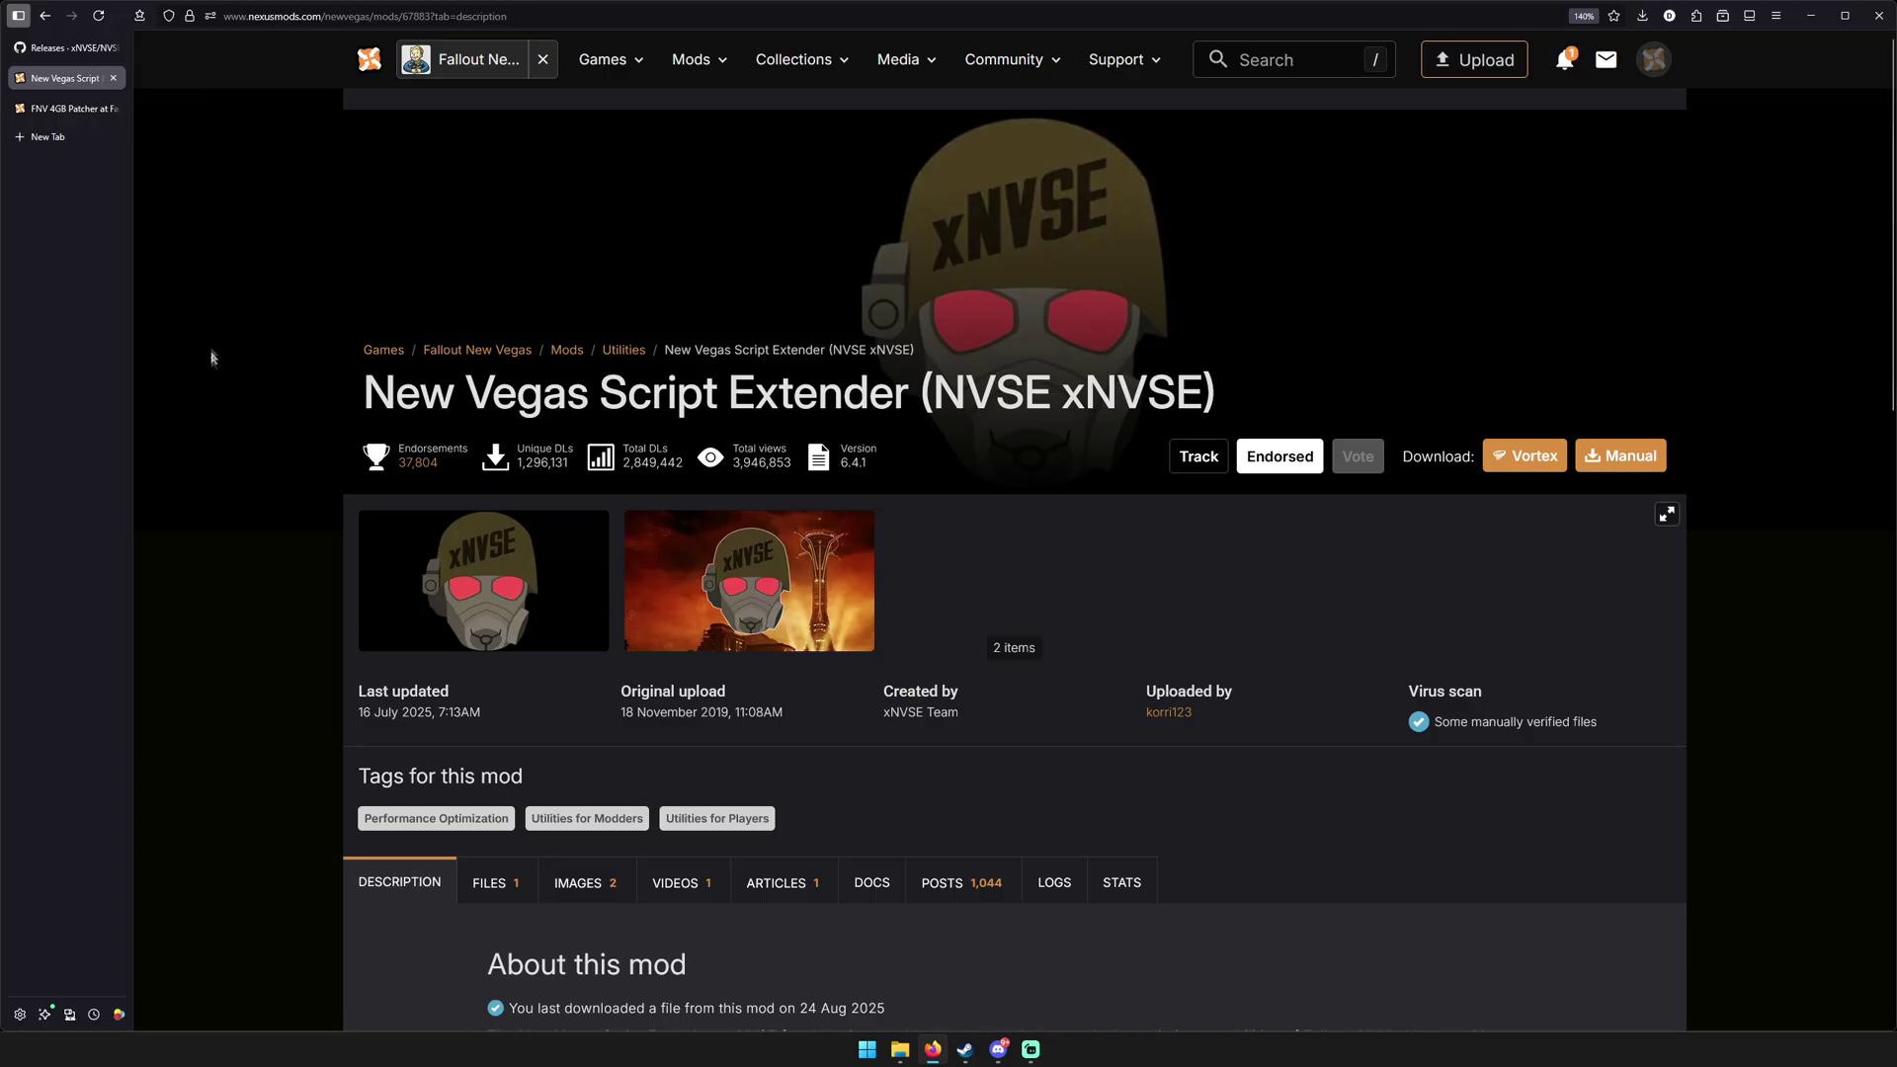
pyautogui.scroll(-3, 519, 559)
pyautogui.click(496, 437)
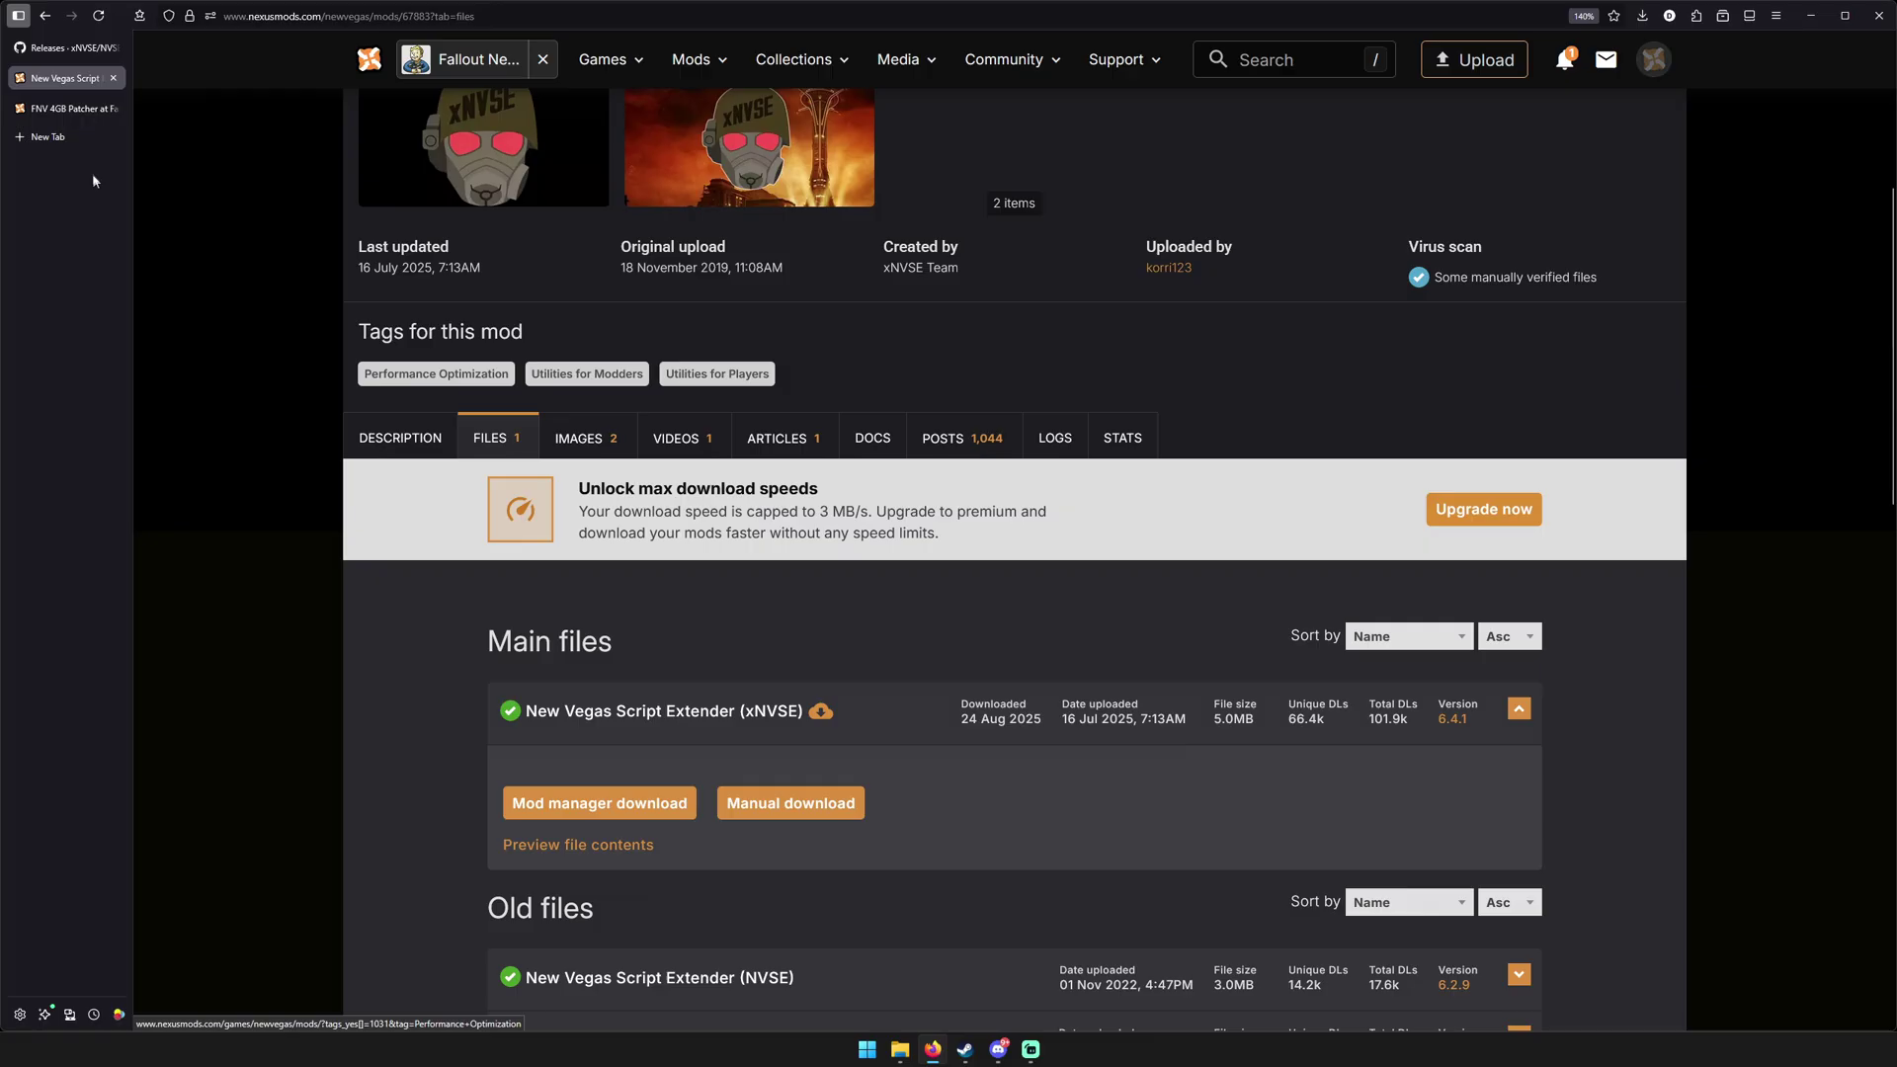
pyautogui.click(67, 48)
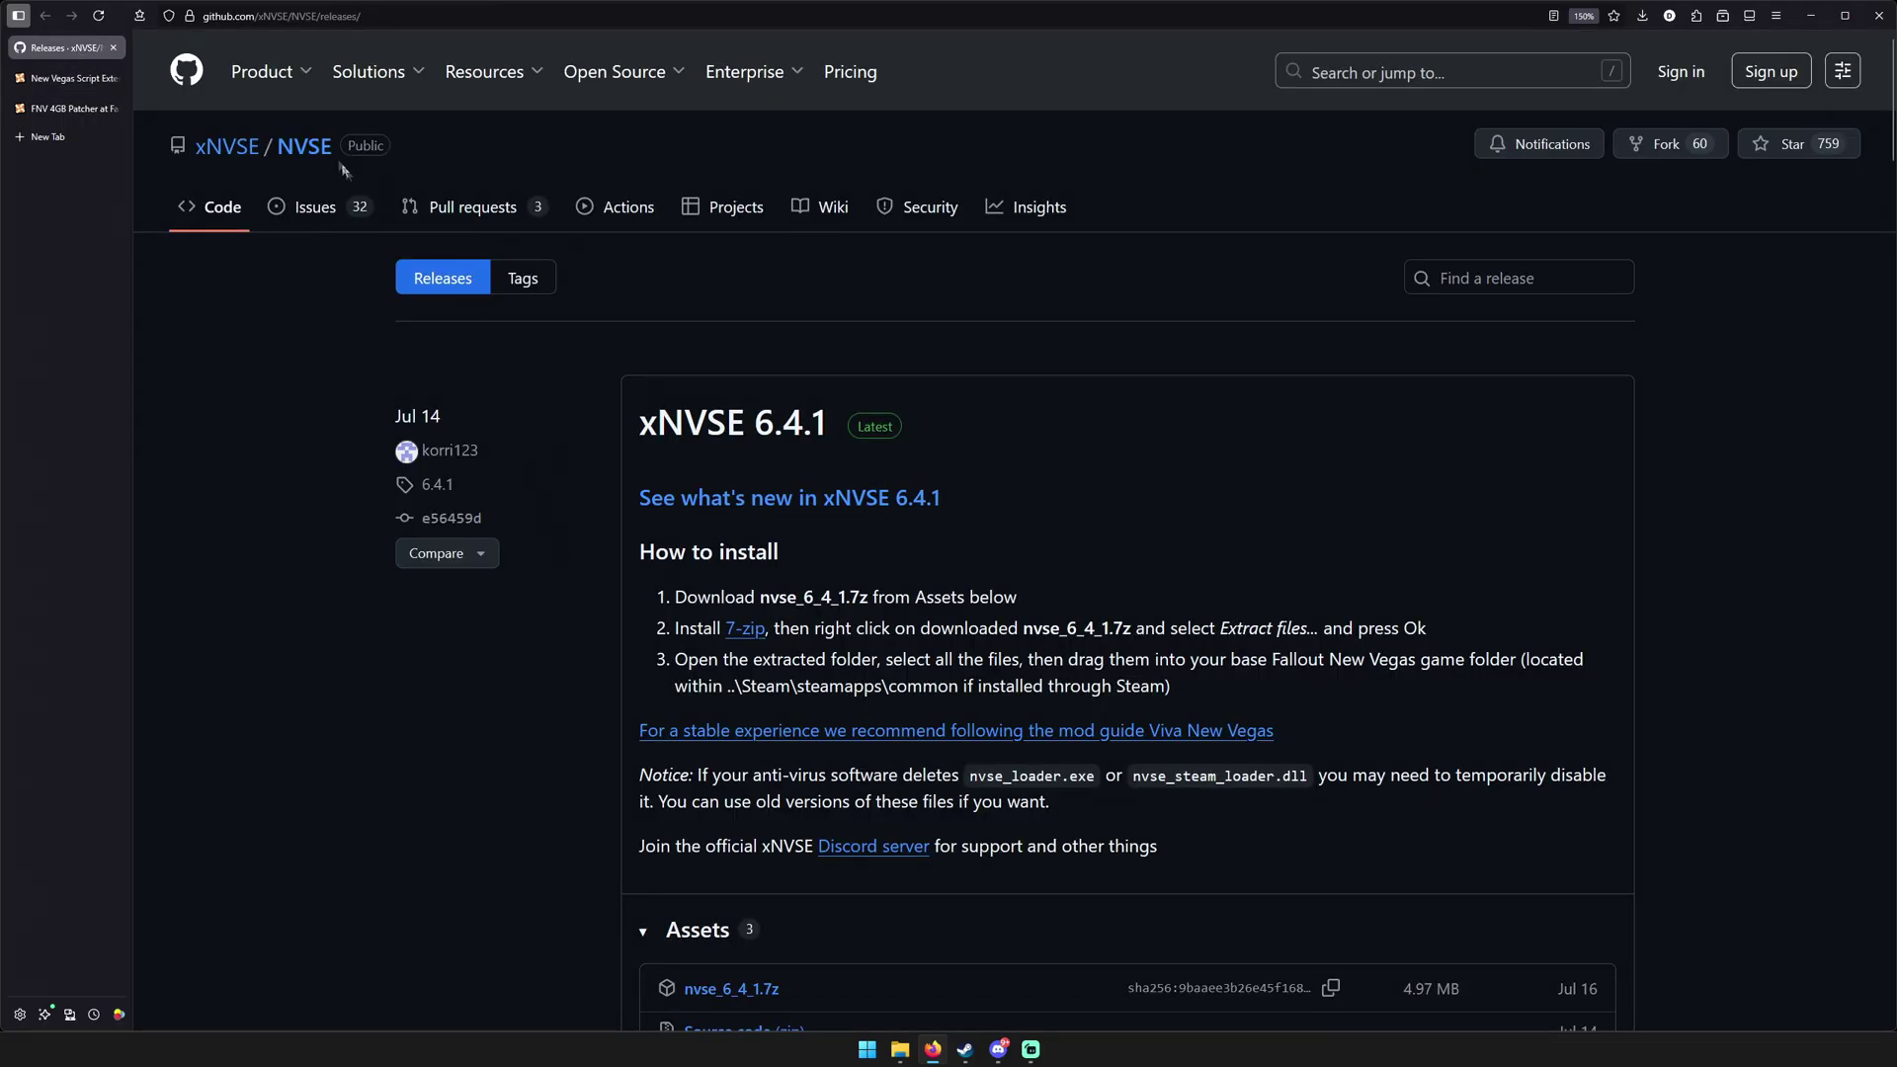
pyautogui.click(308, 145)
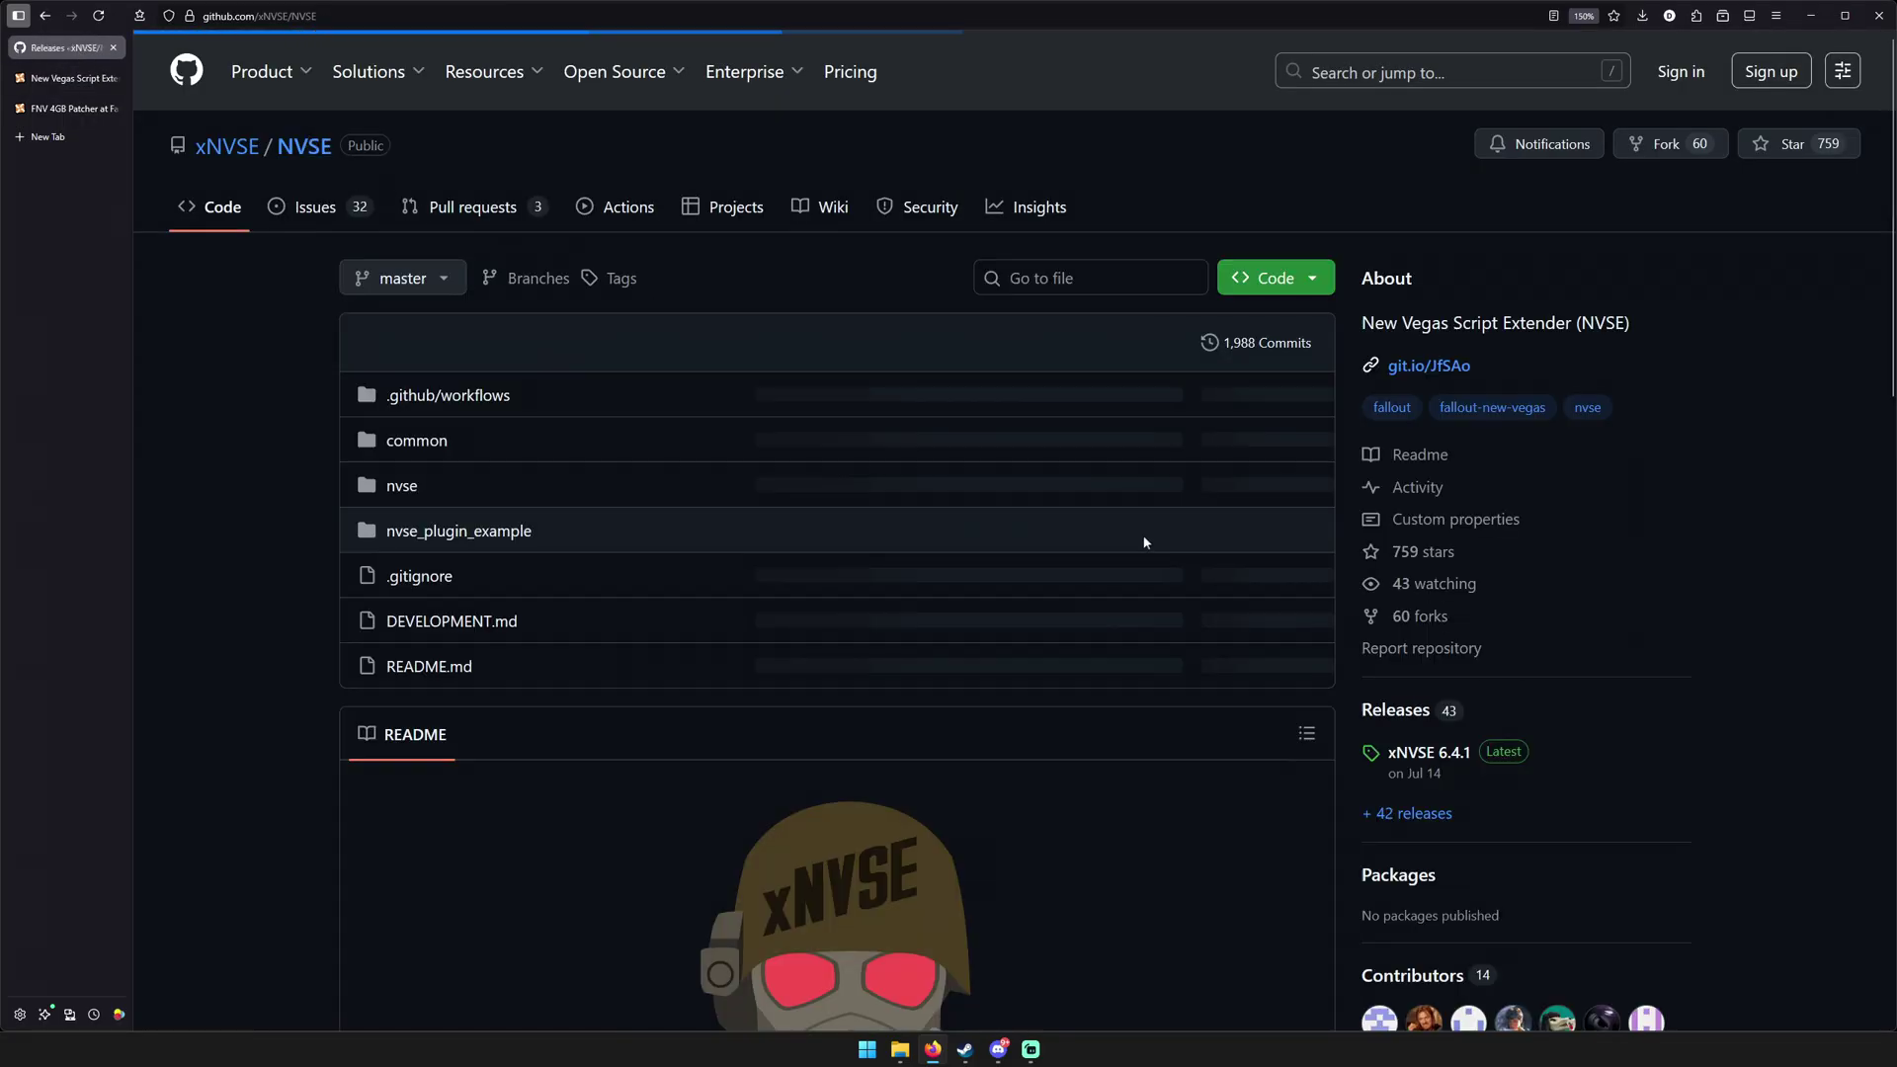
pyautogui.scroll(-3, 964, 597)
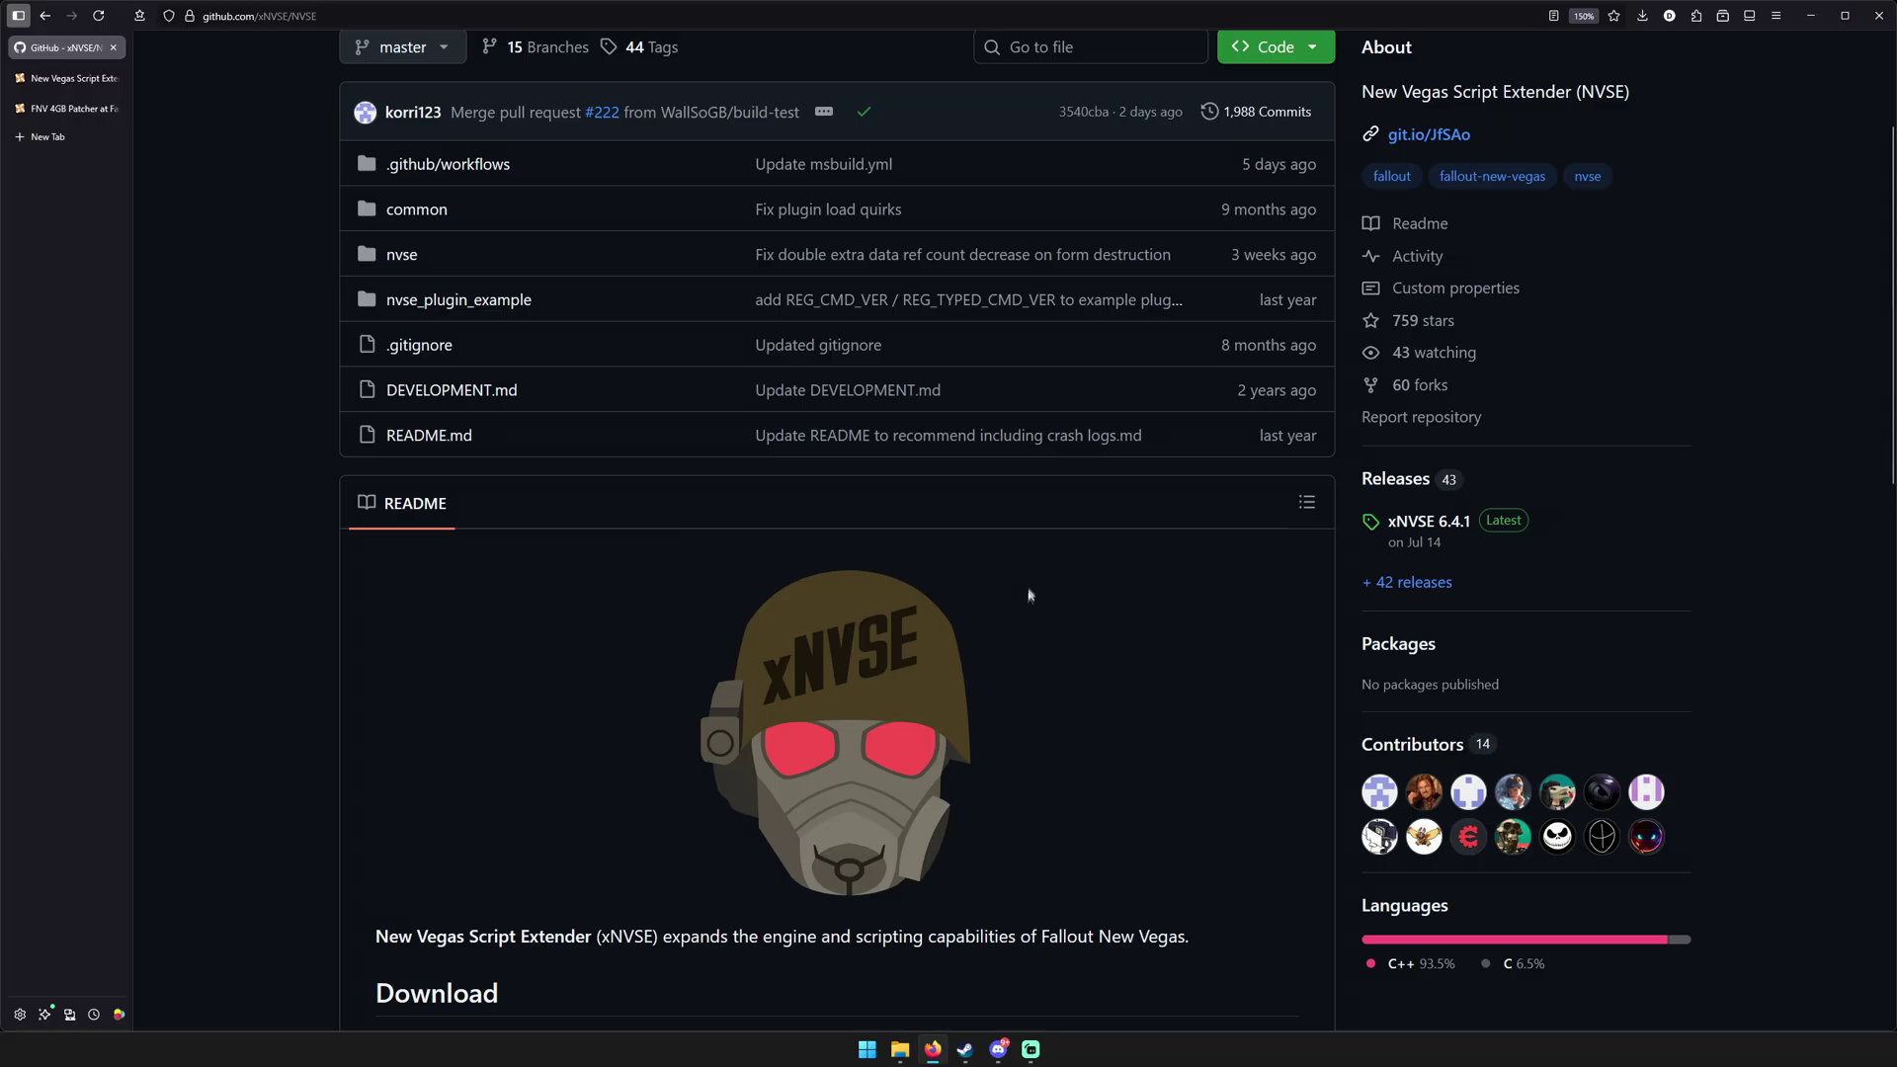
pyautogui.click(1426, 521)
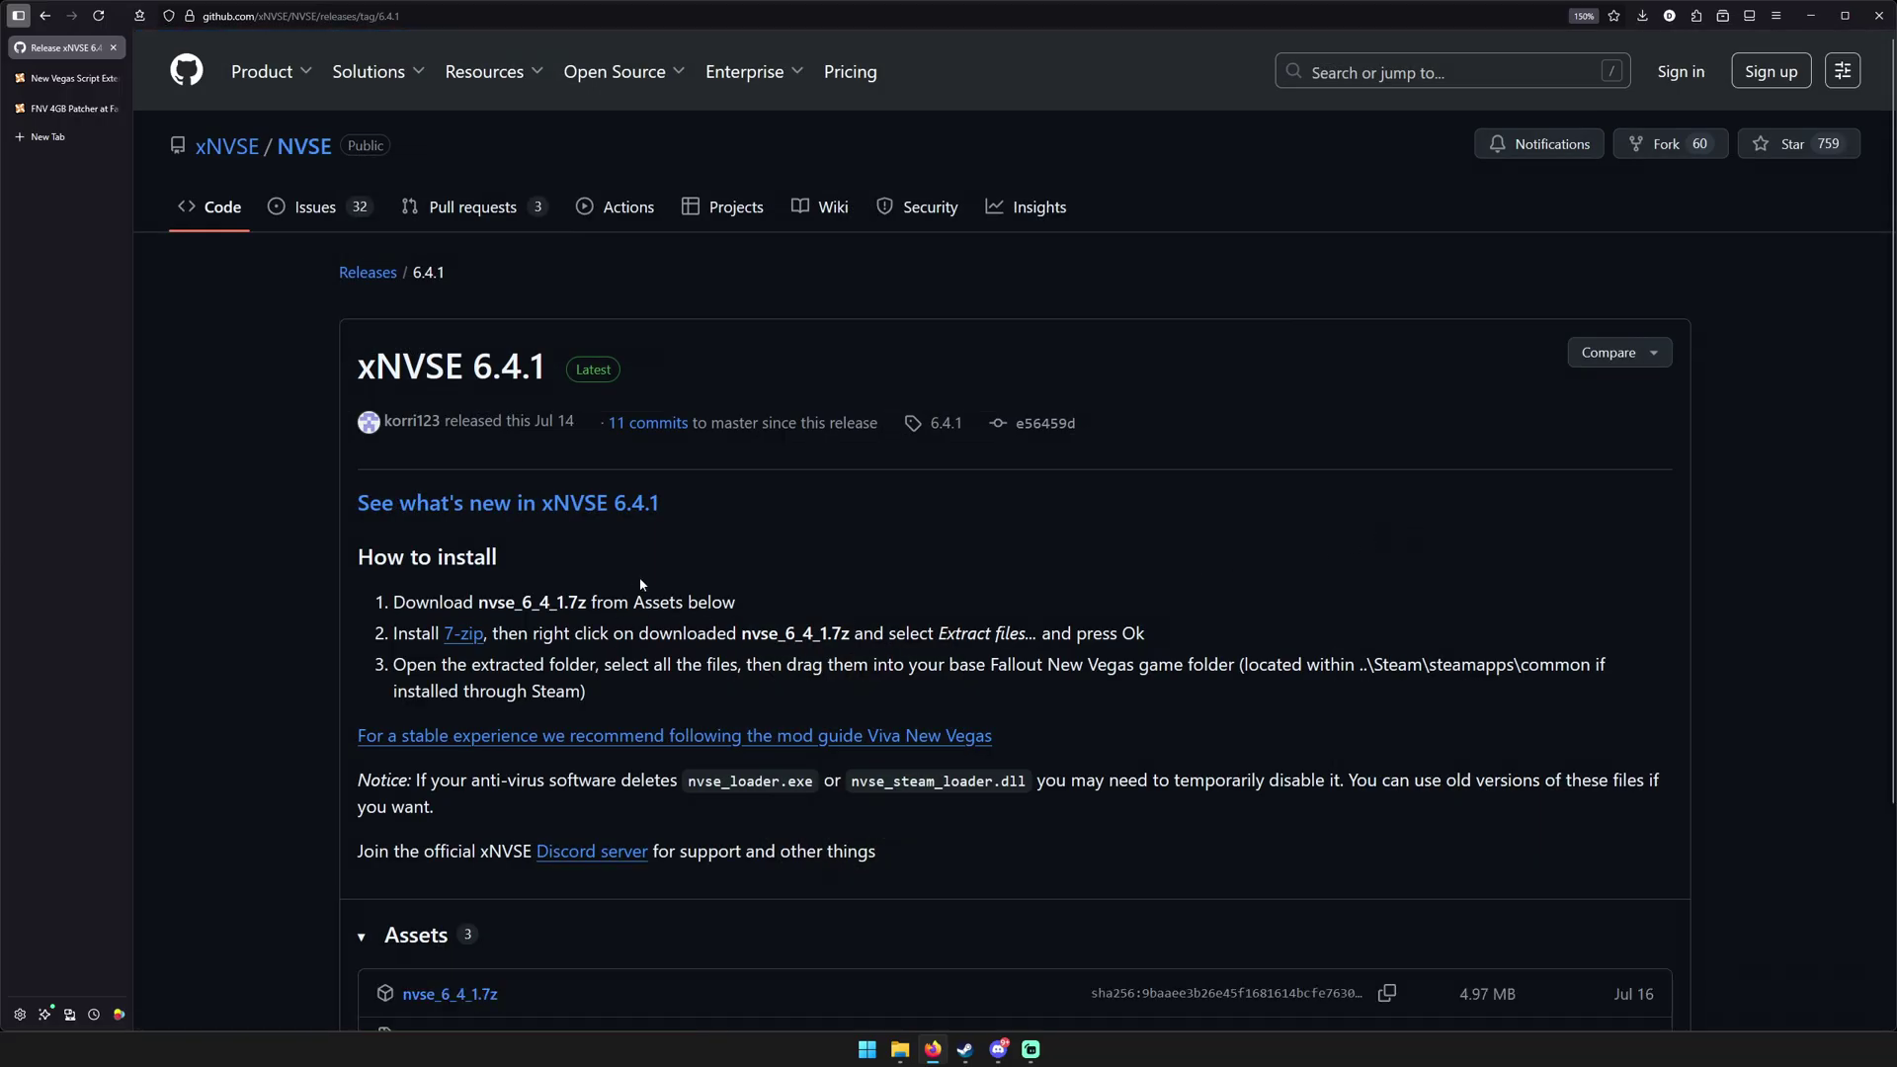
pyautogui.scroll(-3, 639, 577)
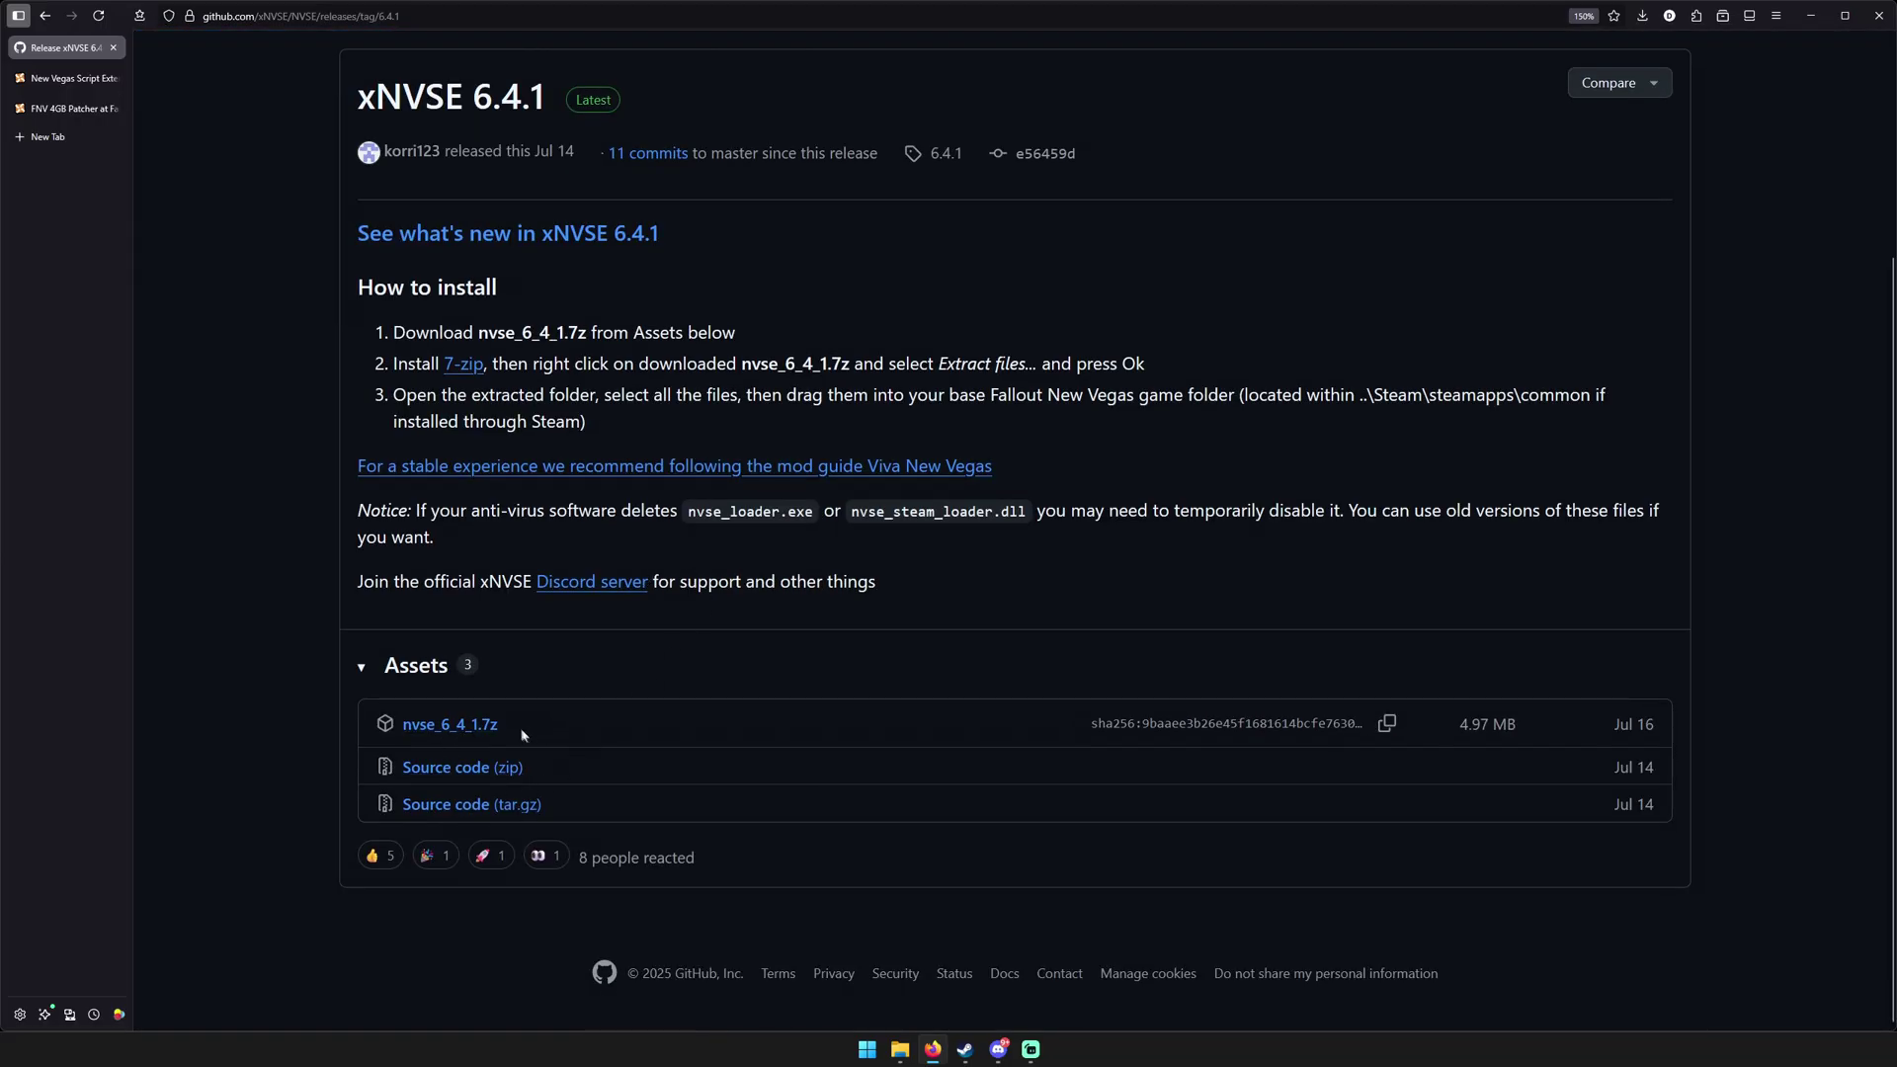
# Review the 4GB Patcher's main files, then expand xNVSE requirements showing the x86 Visual C++ Redistributable
pyautogui.click(66, 108)
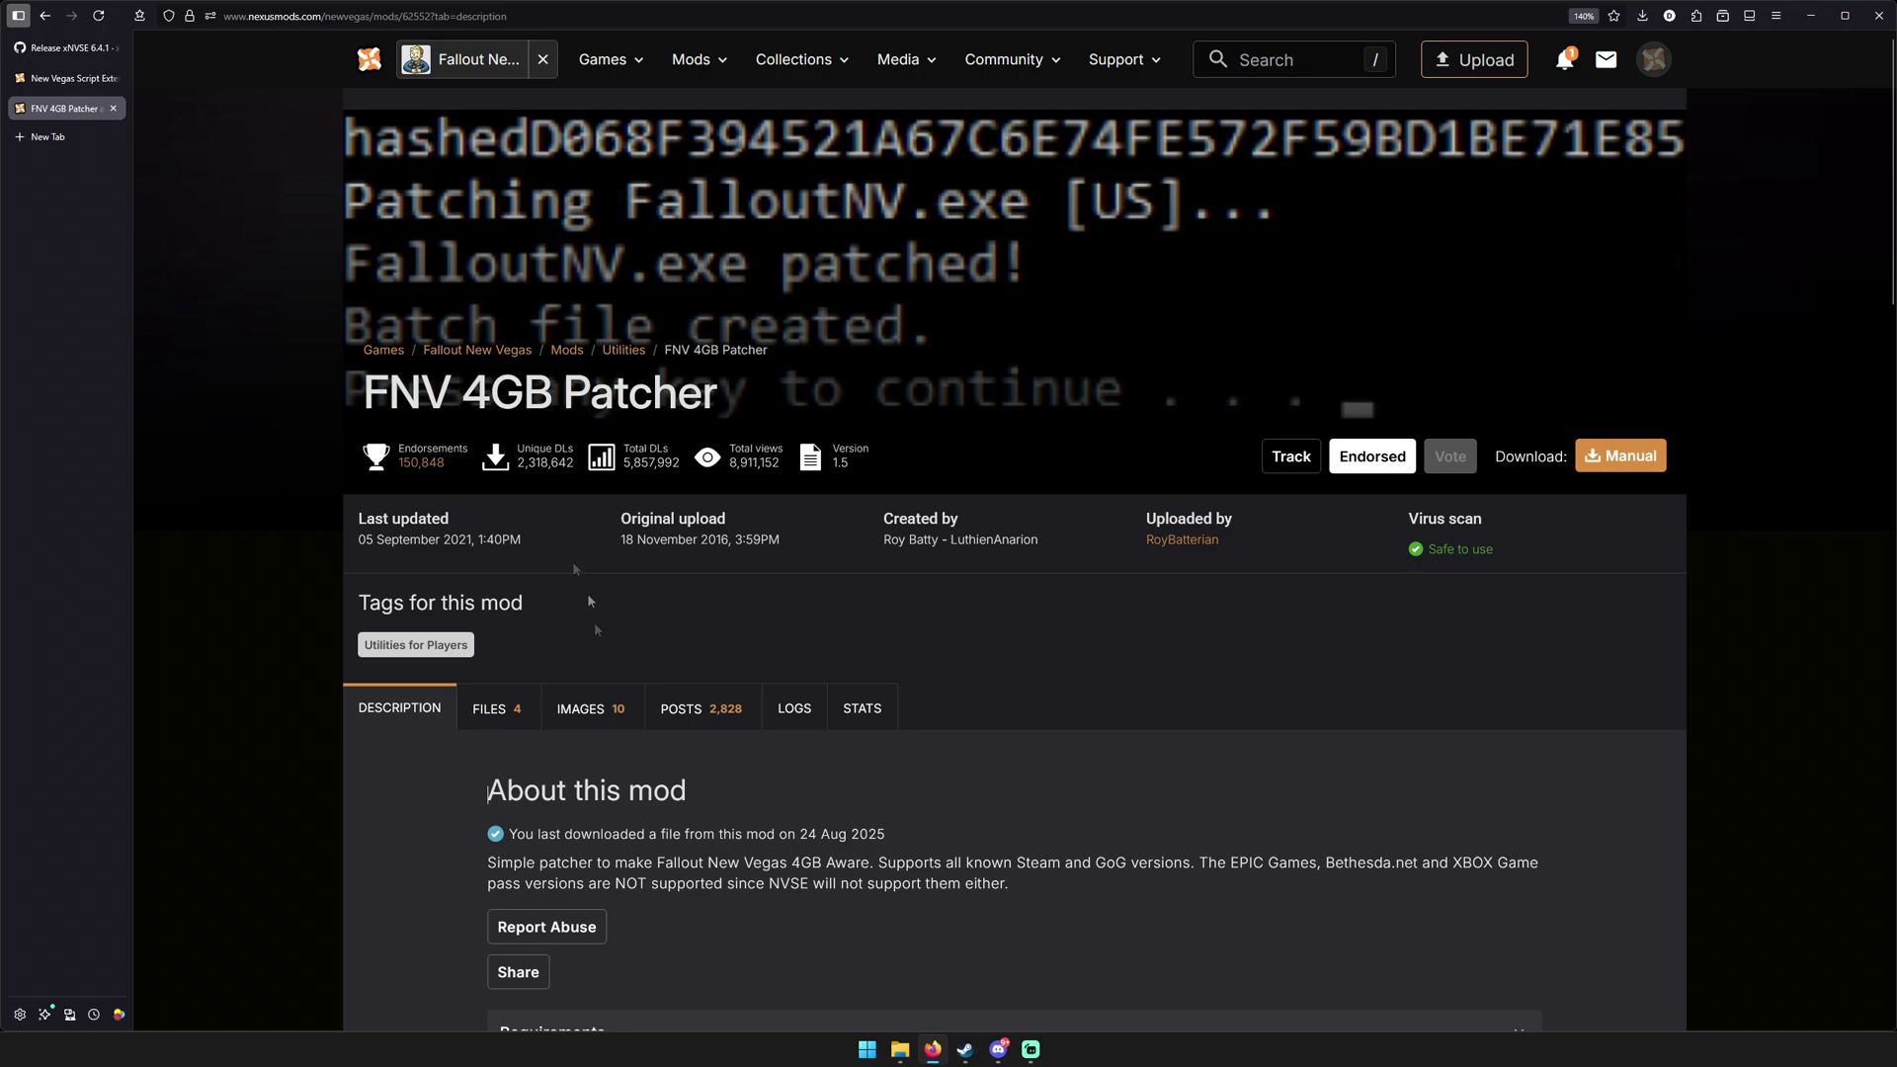
pyautogui.scroll(-2, 814, 697)
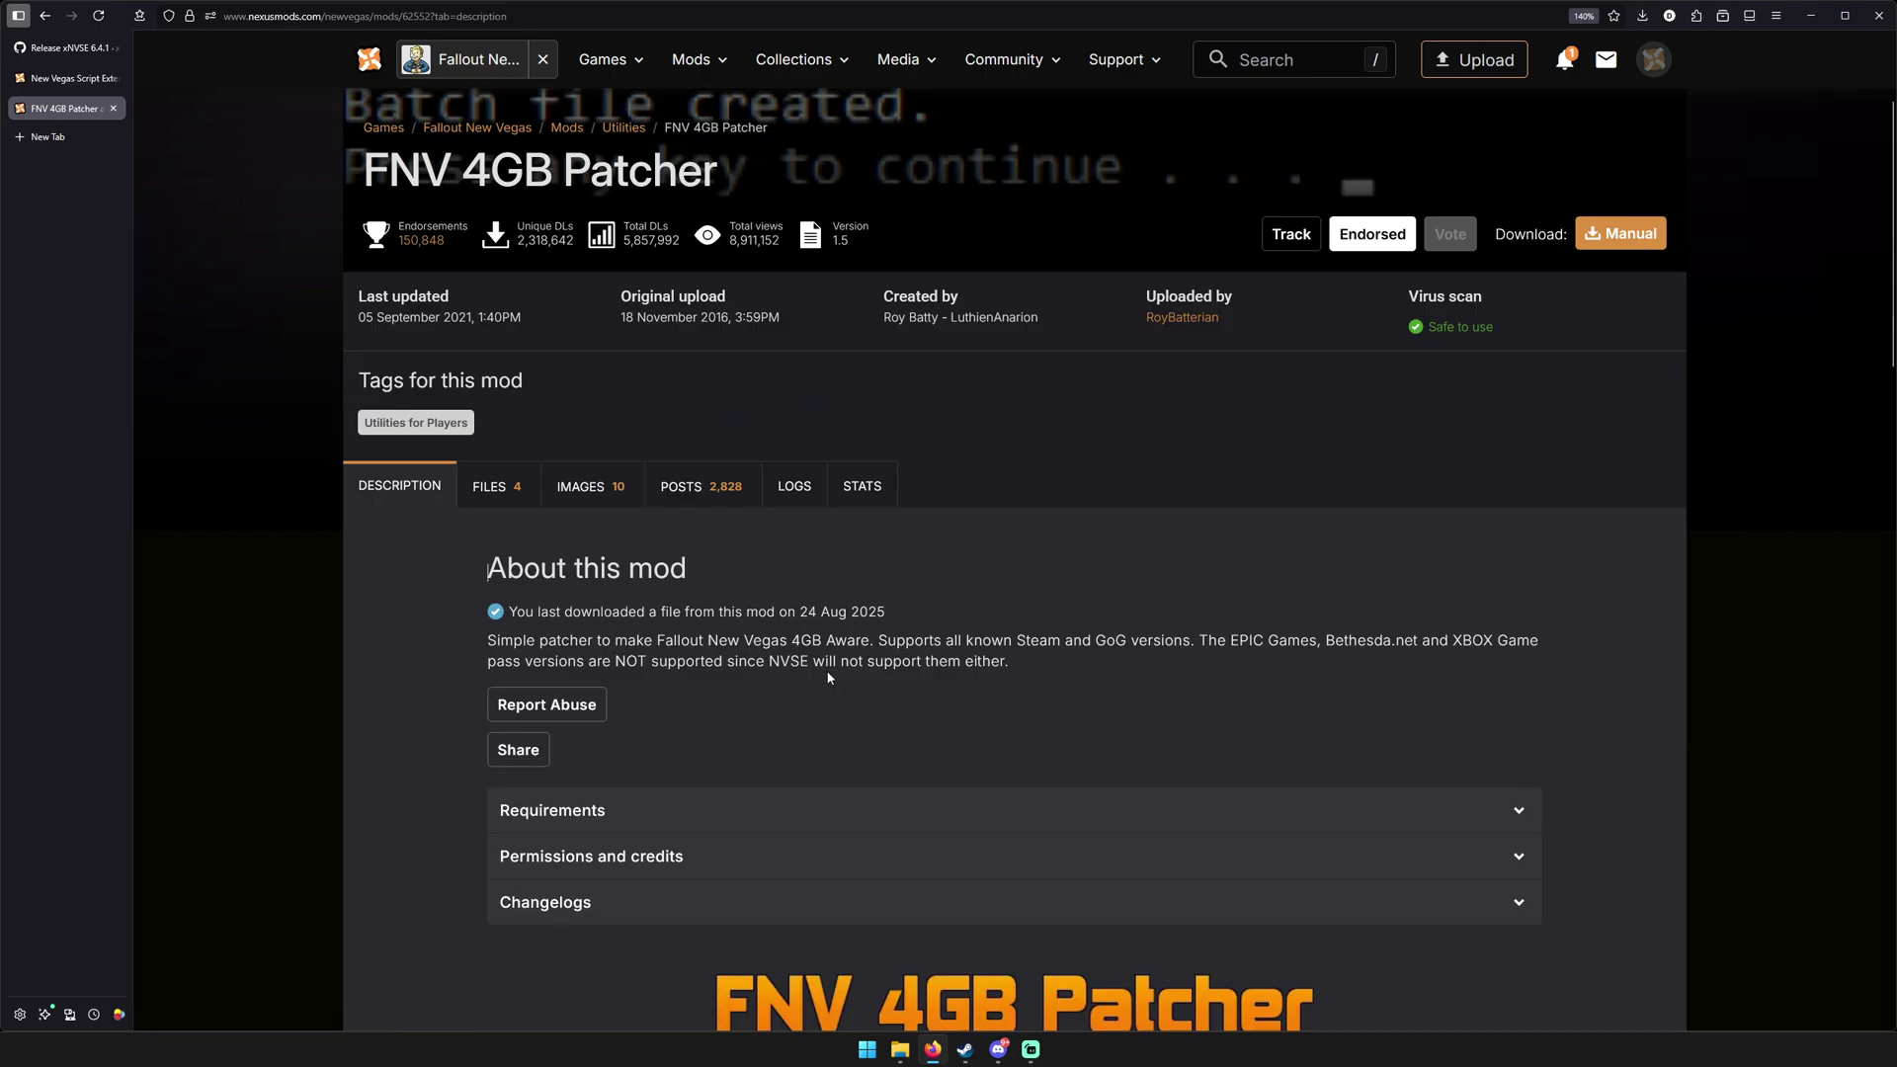
pyautogui.scroll(-2, 829, 678)
pyautogui.scroll(2, 828, 677)
pyautogui.click(499, 487)
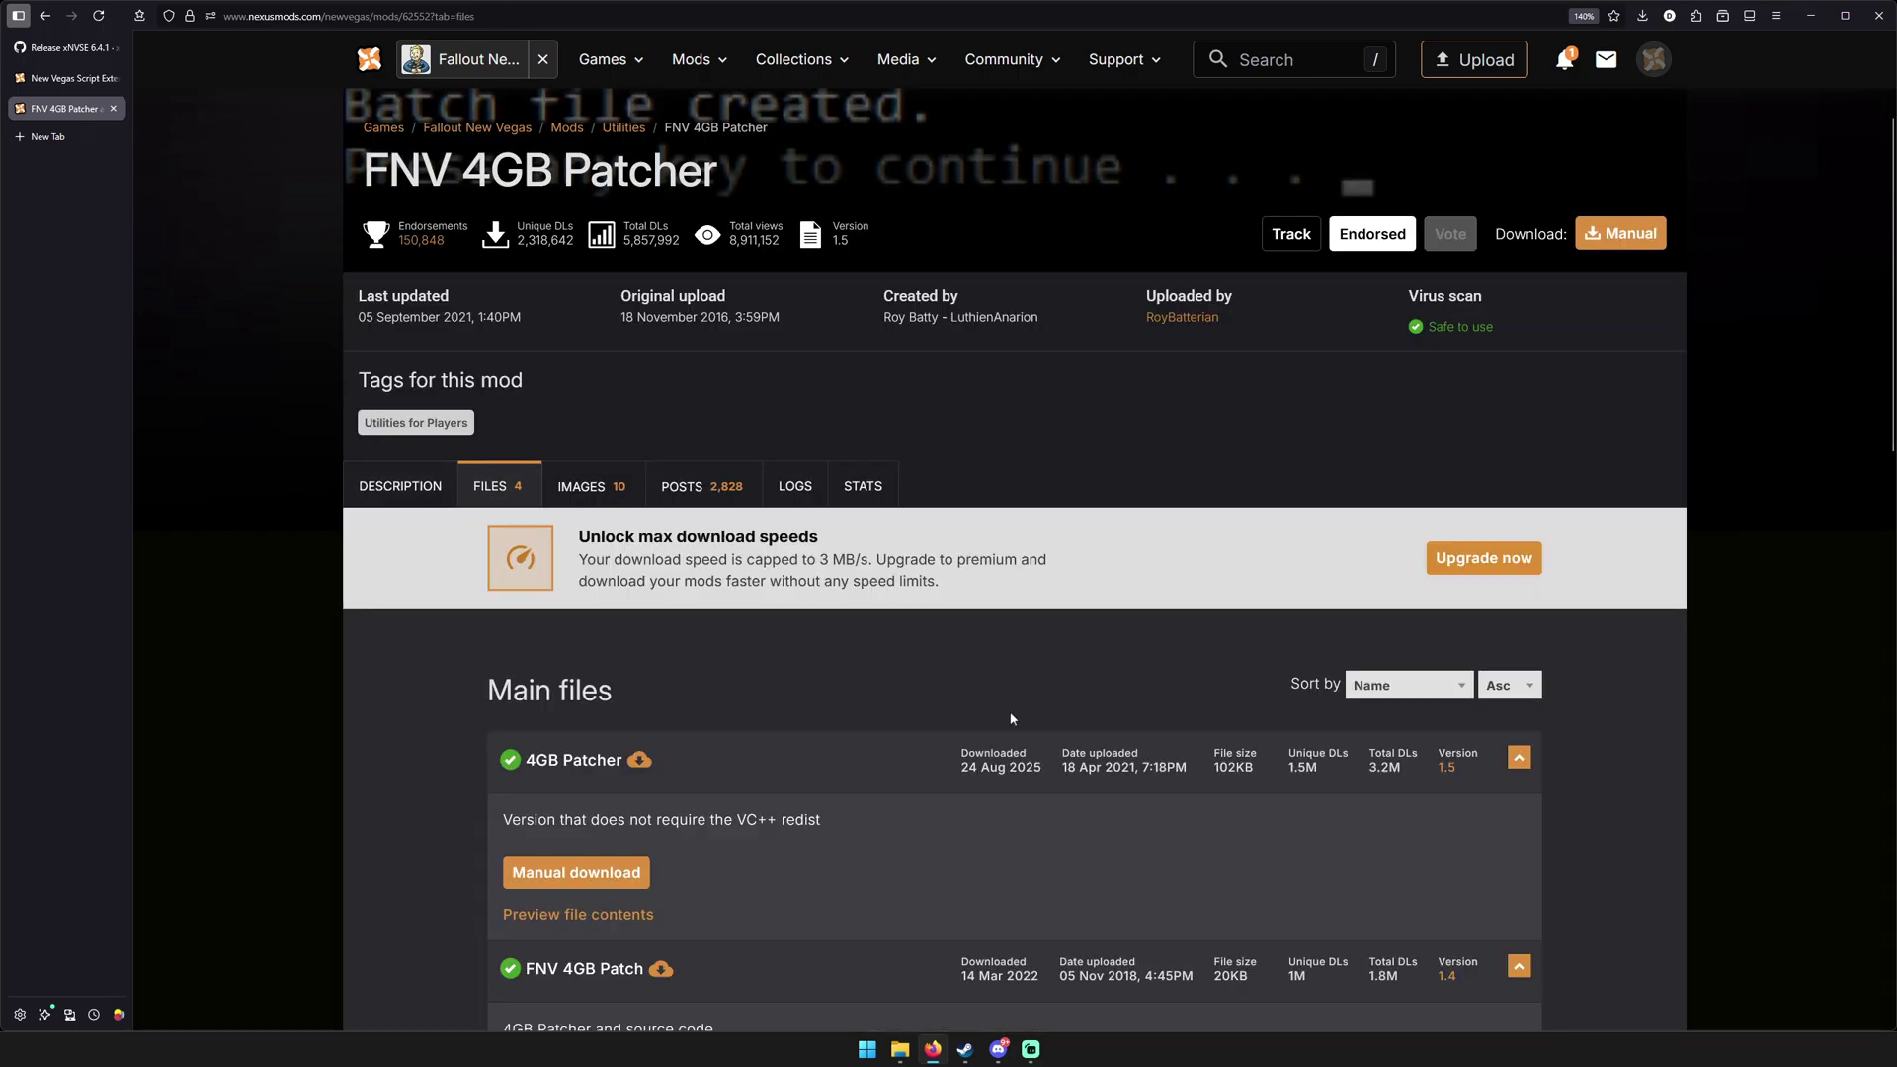
pyautogui.scroll(-2, 1012, 718)
pyautogui.scroll(-2, 1011, 713)
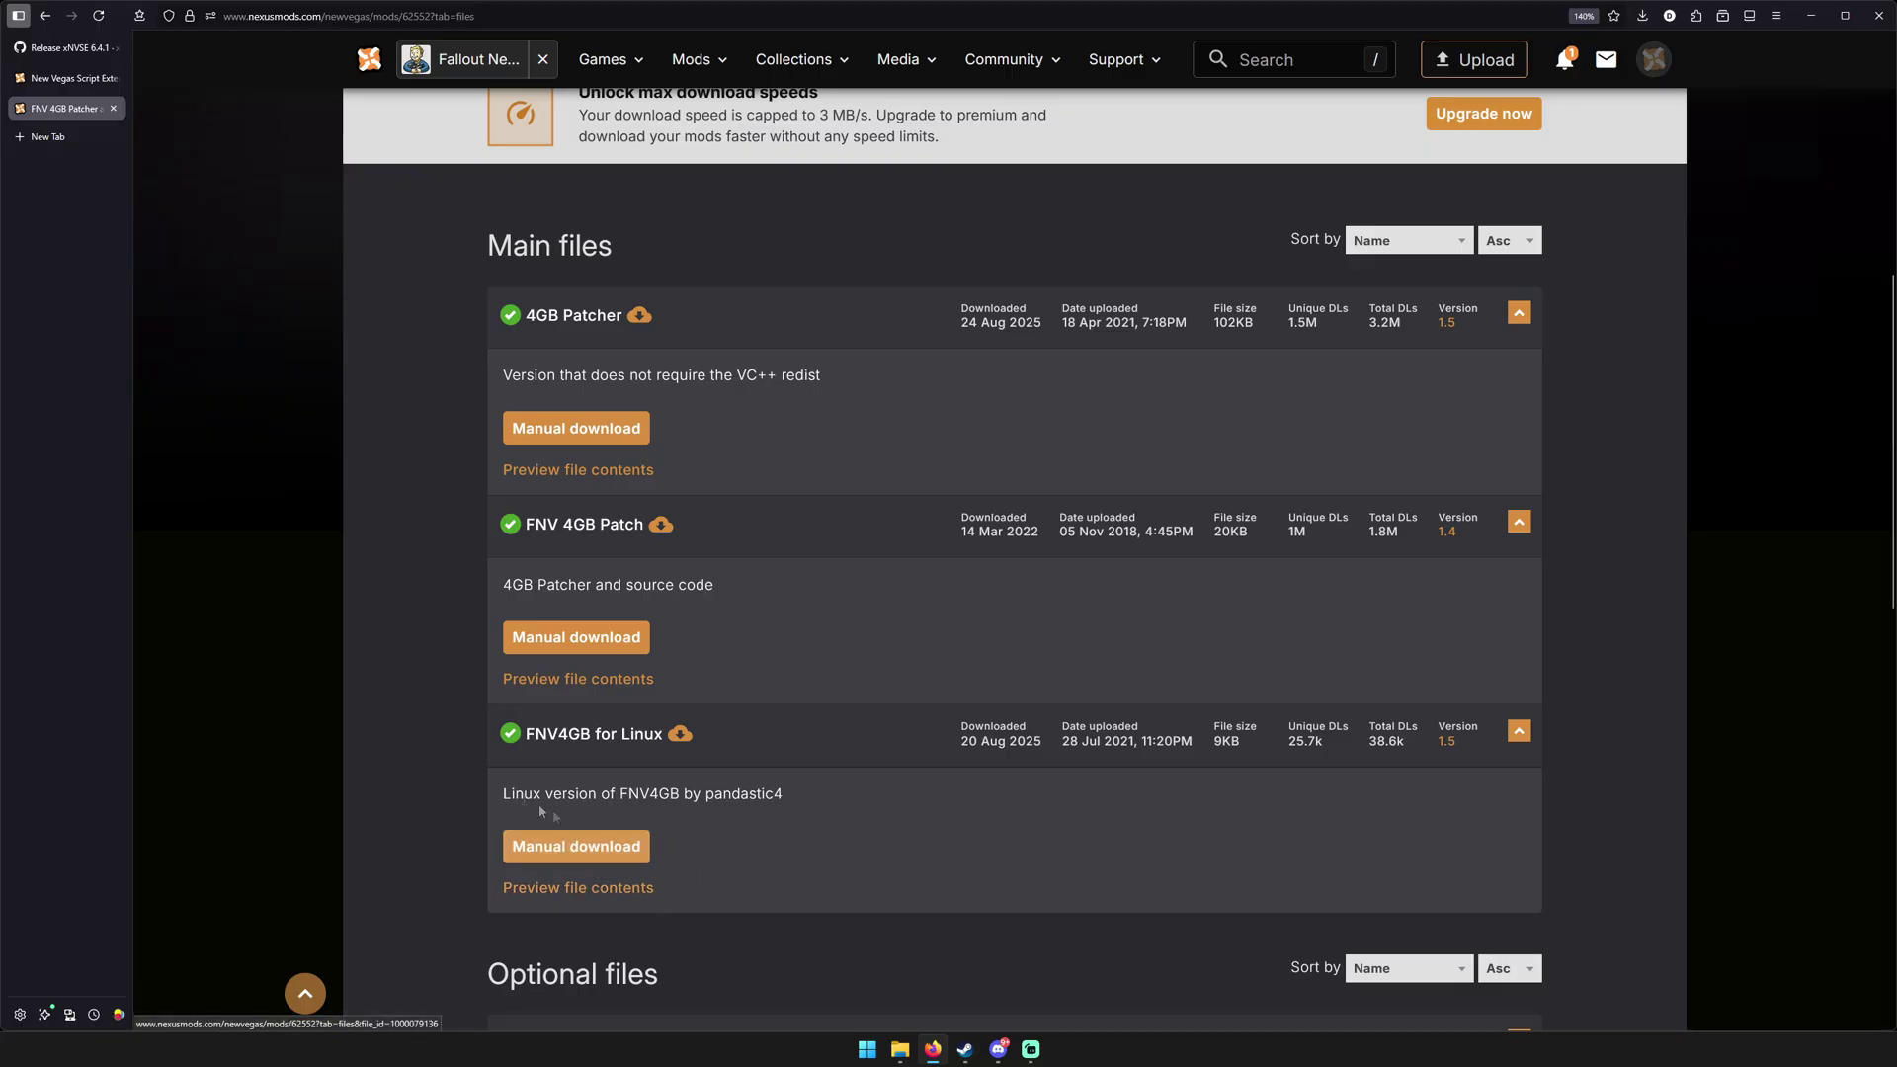
pyautogui.scroll(3, 553, 810)
pyautogui.click(75, 78)
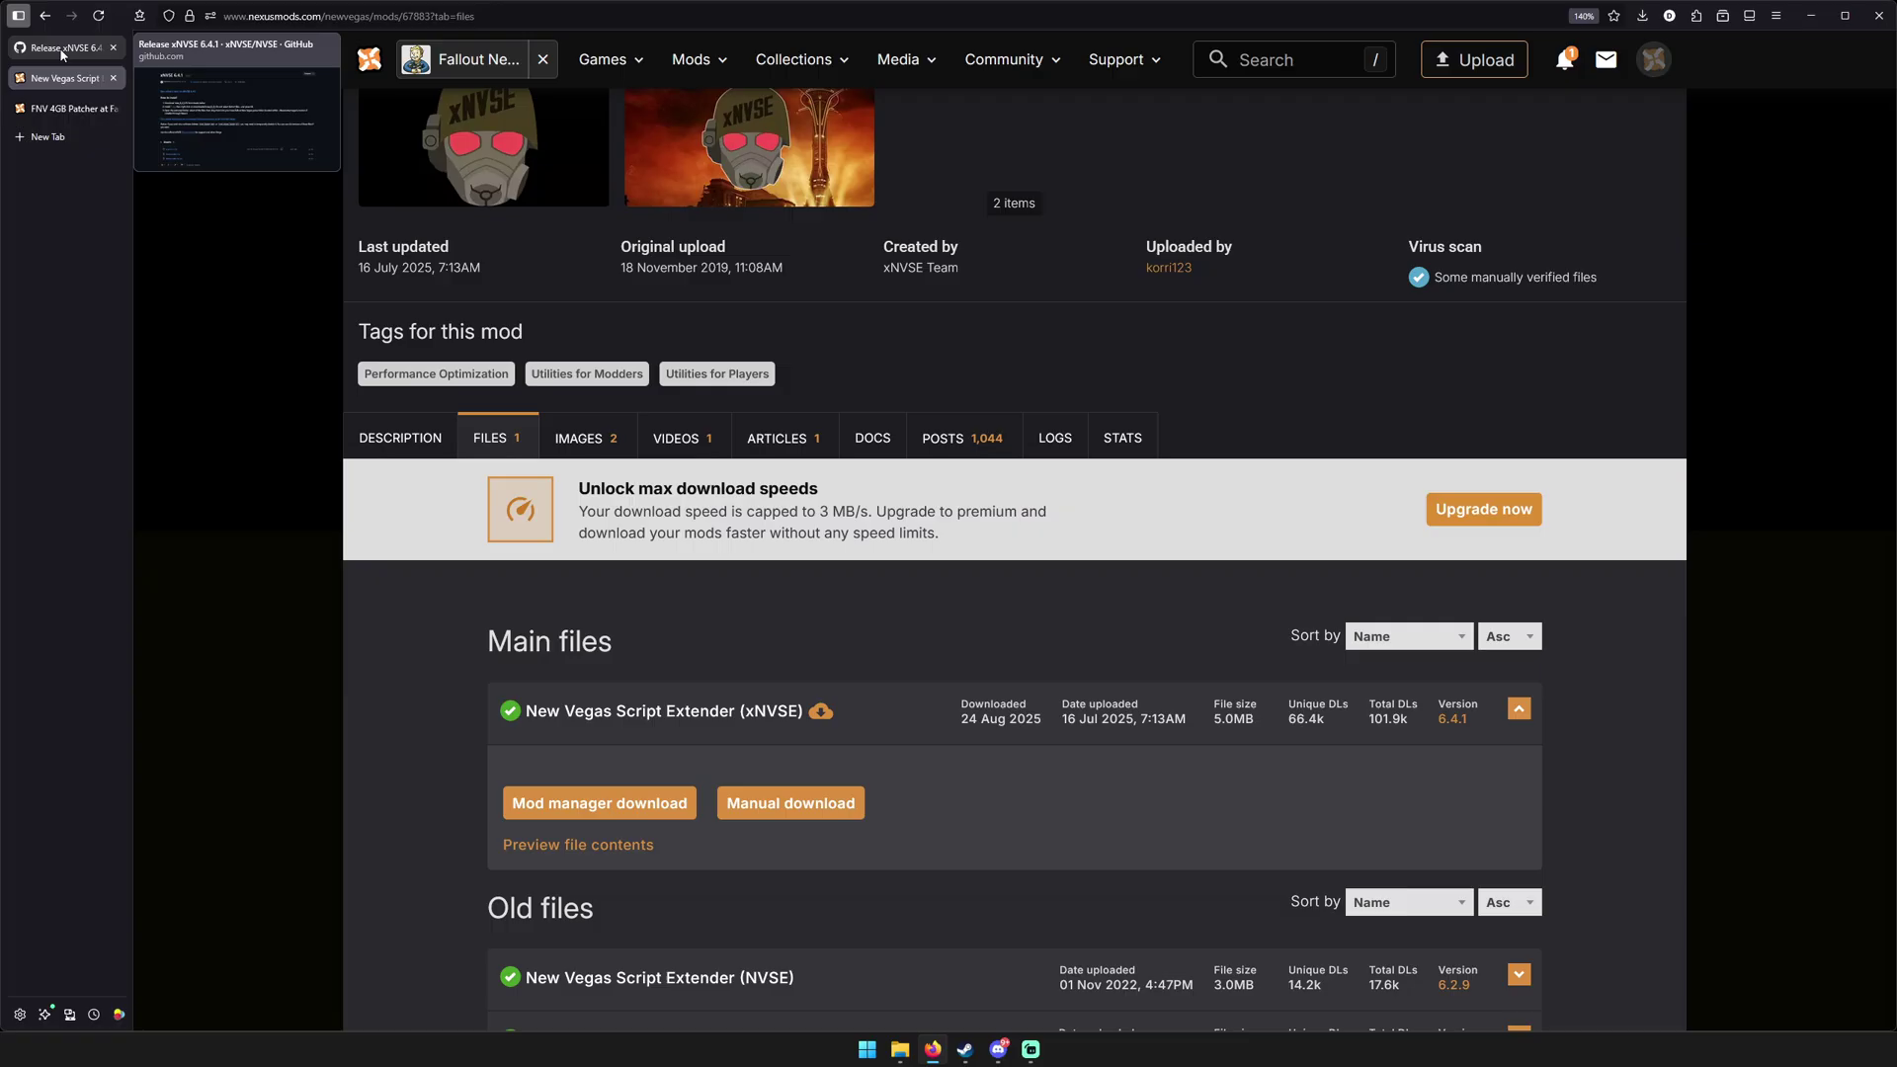
pyautogui.scroll(-2, 490, 386)
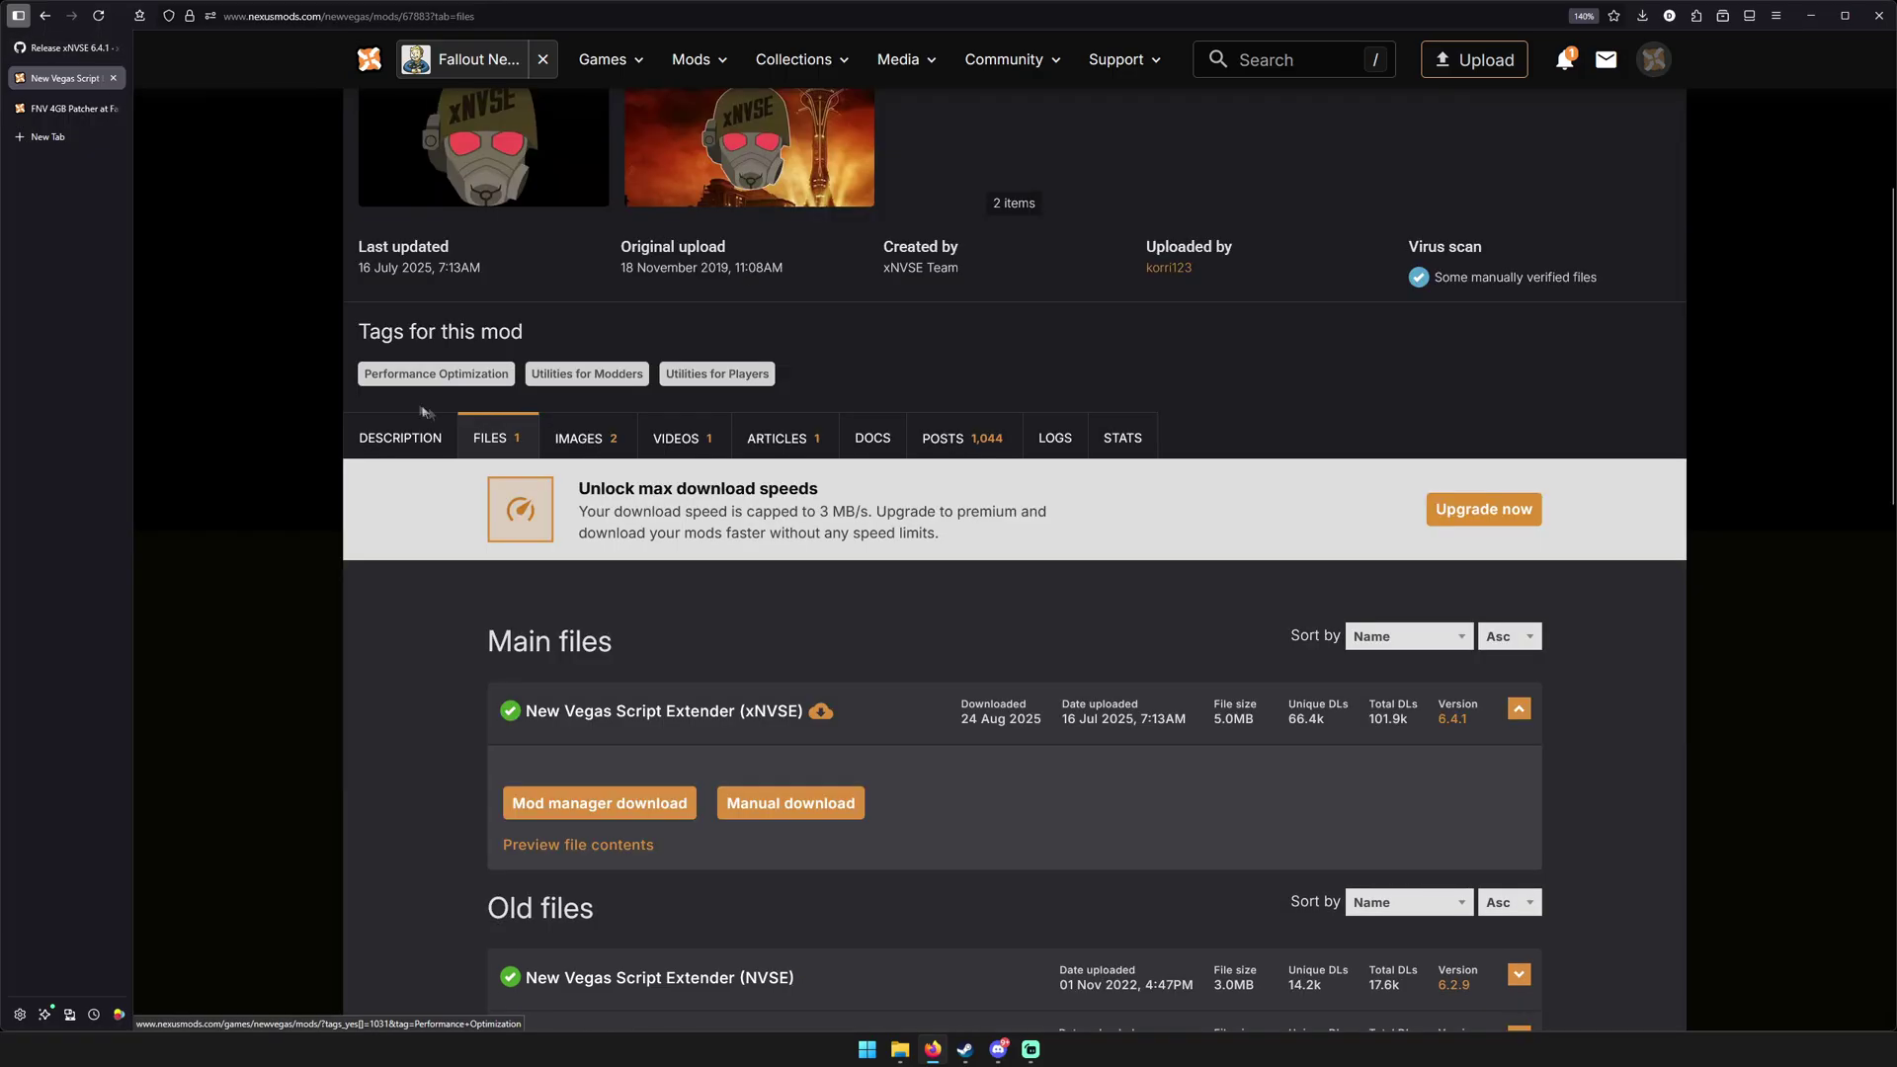
pyautogui.click(398, 437)
pyautogui.scroll(-2, 445, 549)
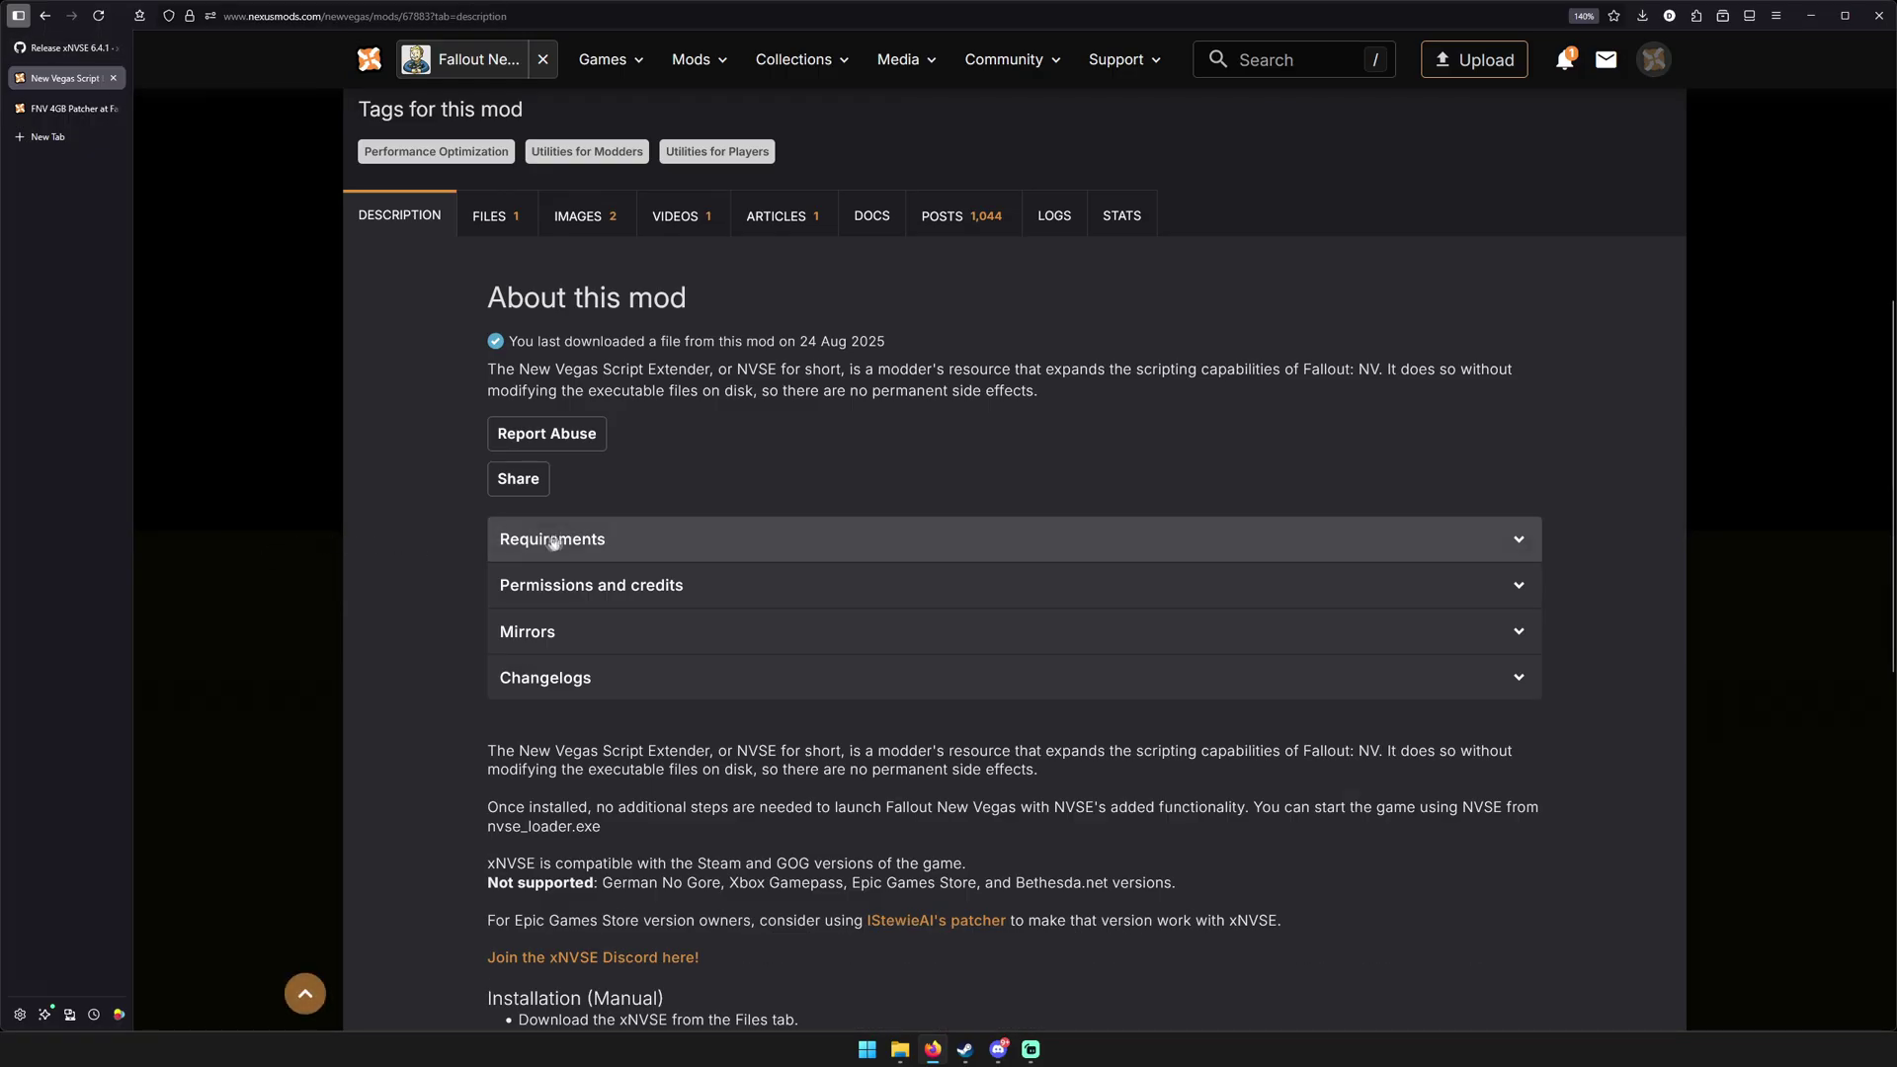
pyautogui.click(552, 537)
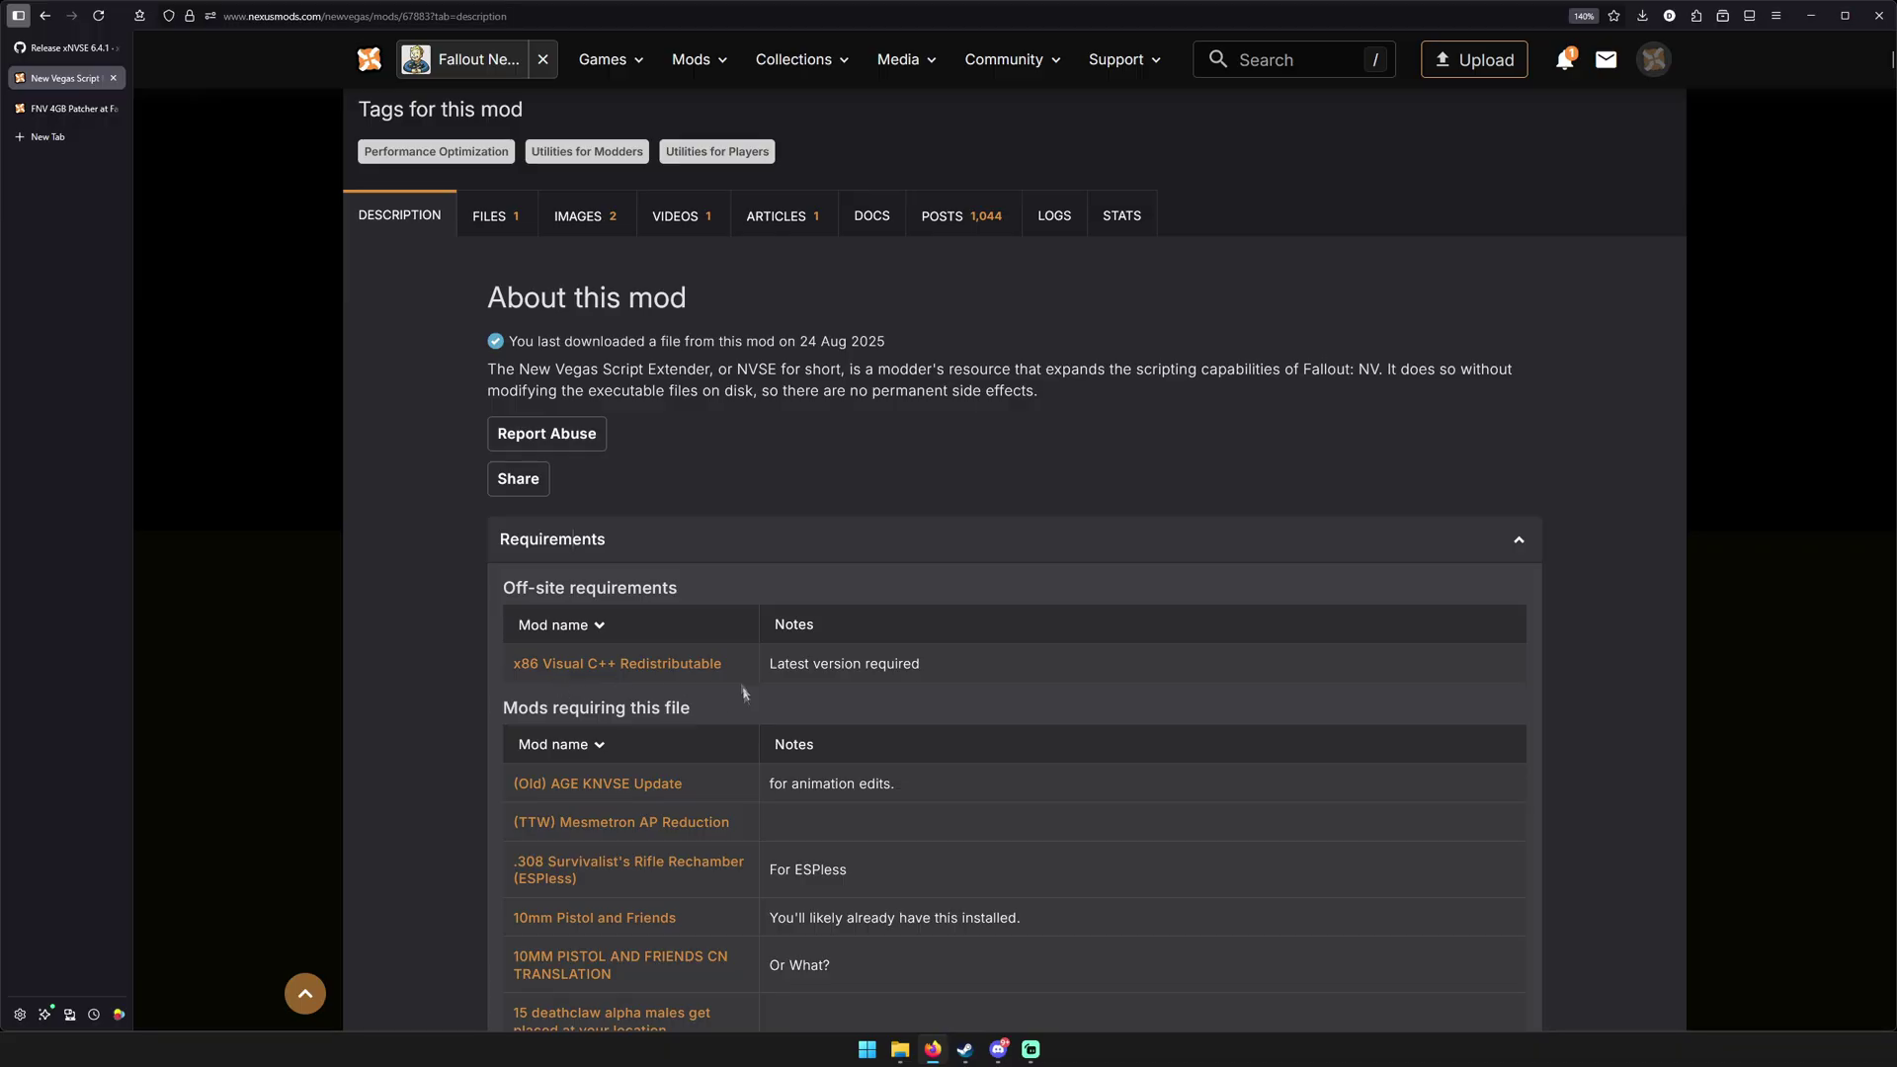
pyautogui.scroll(3, 314, 547)
pyautogui.scroll(-3, 274, 408)
# Extract the xNVSE and 4GB Patcher .7z archives in Downloads using 7-Zip's Extract to "*\"
pyautogui.click(1811, 23)
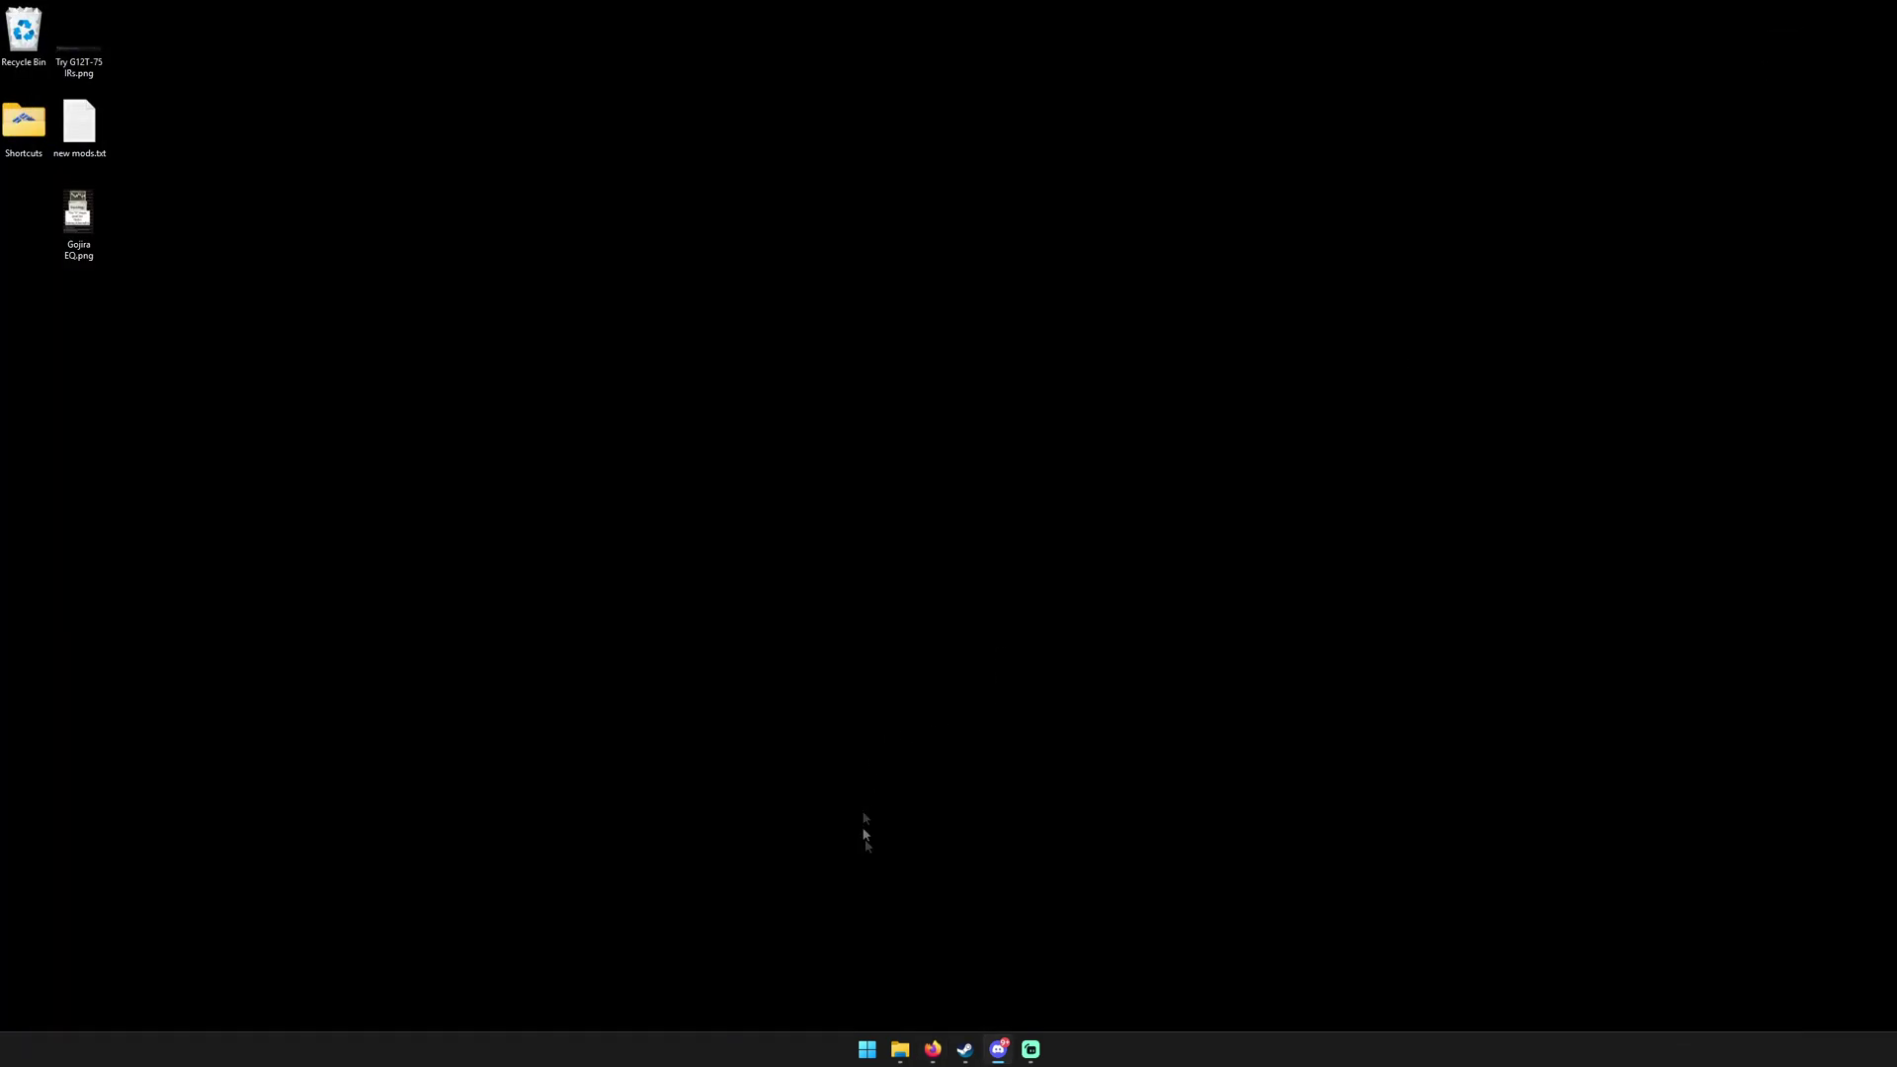
pyautogui.click(900, 1049)
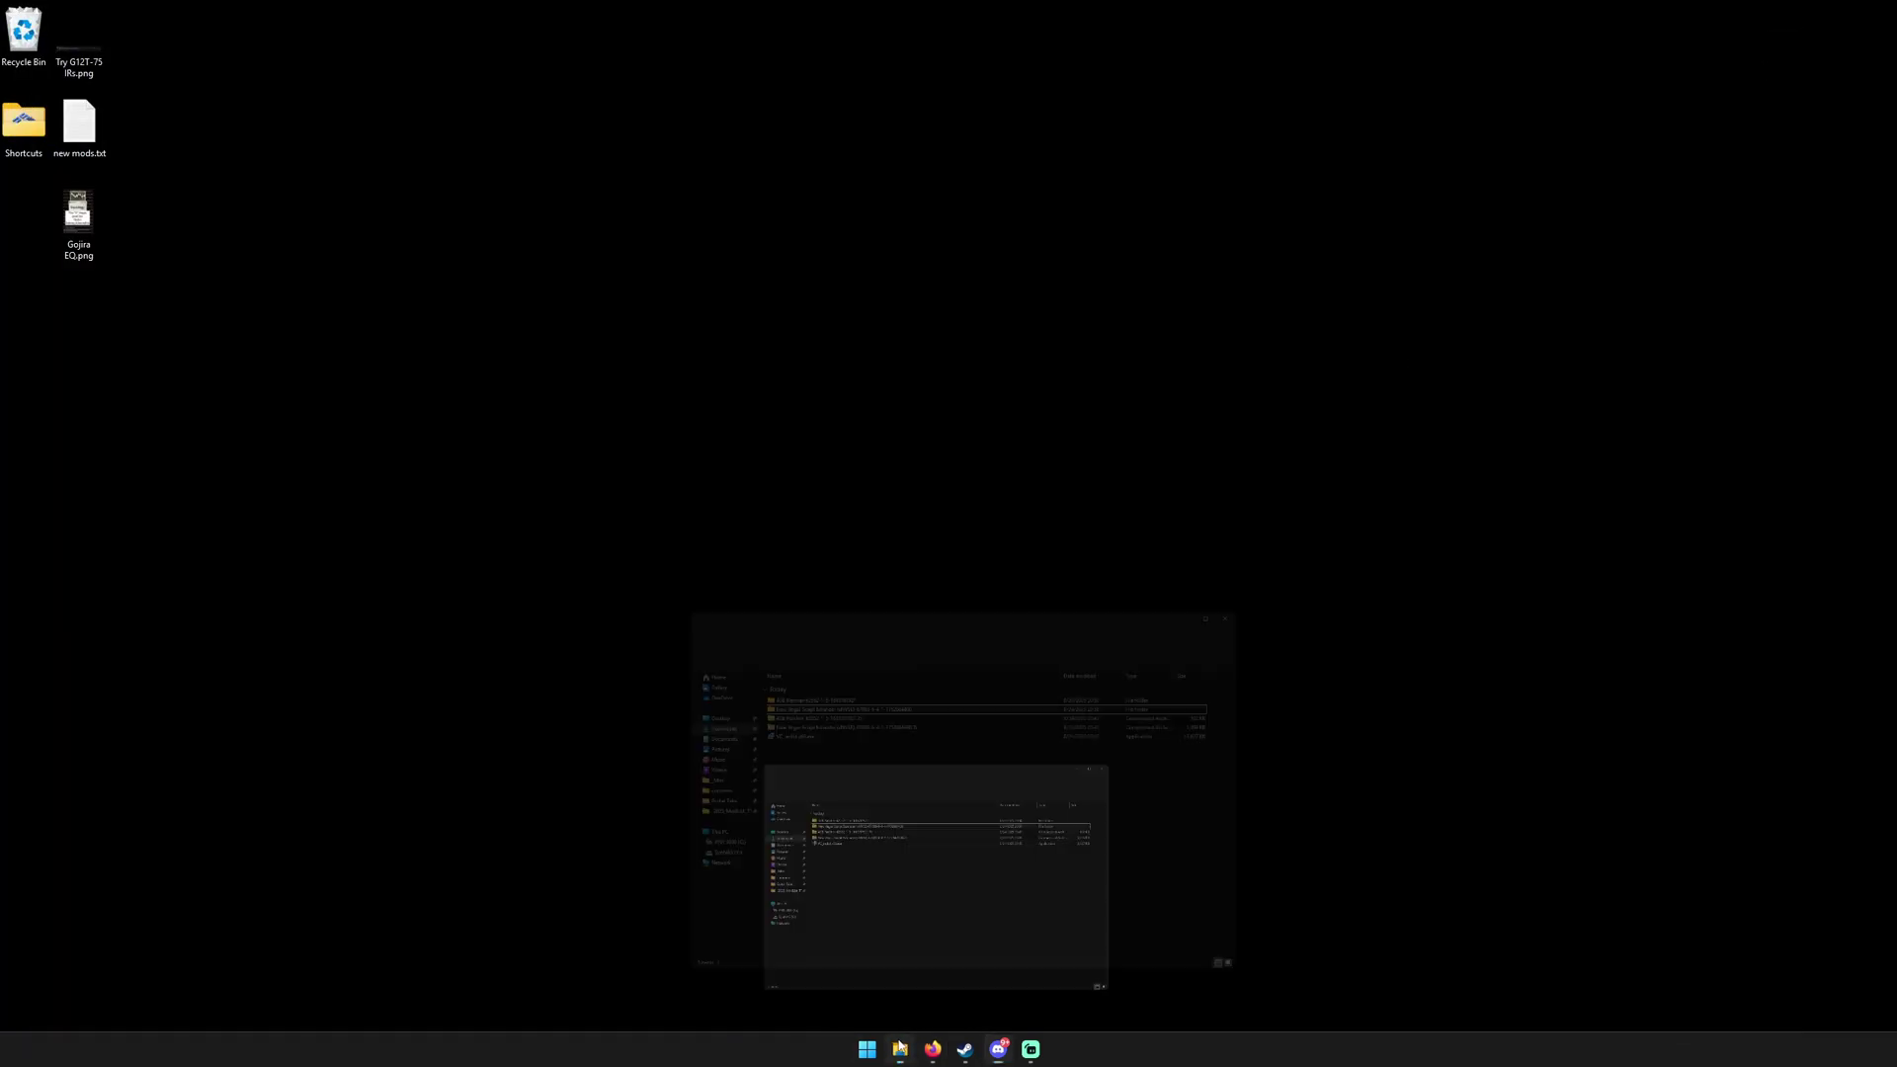
pyautogui.moveTo(919, 321); pyautogui.dragTo(919, 351)
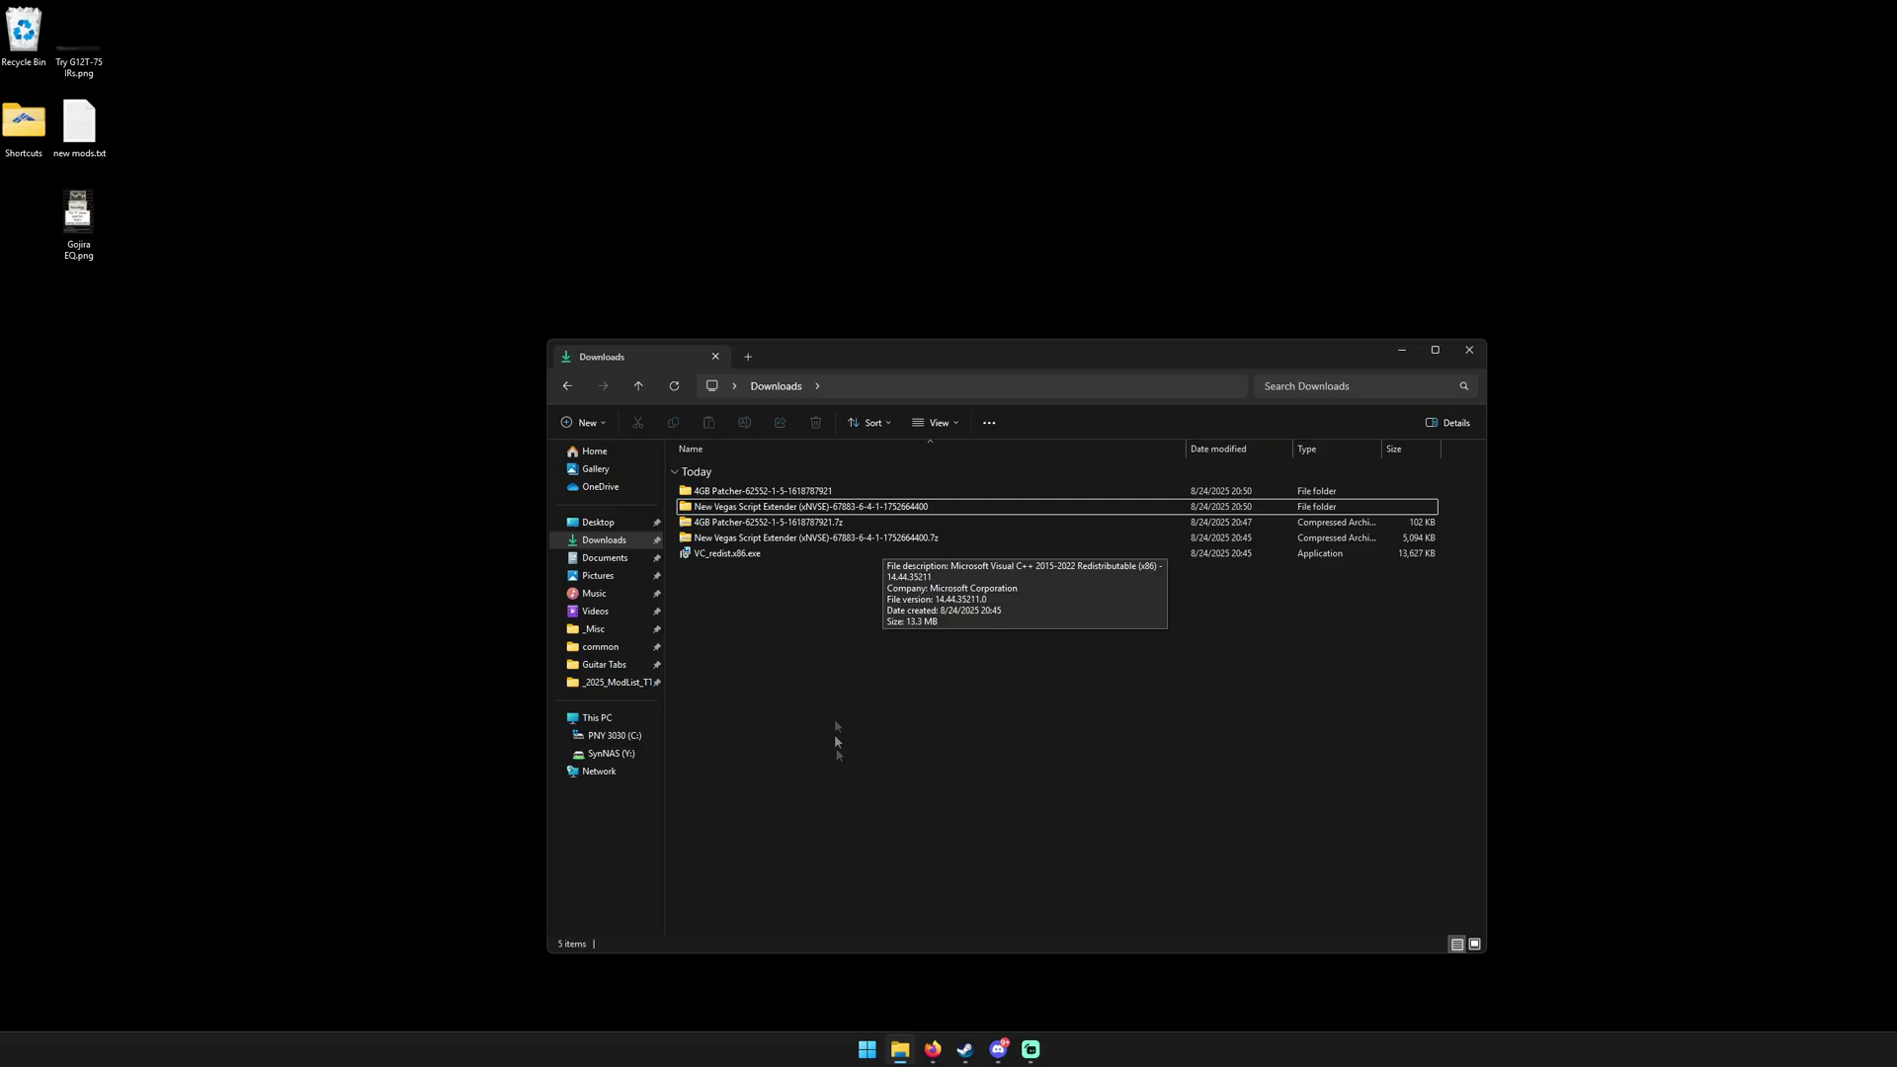
pyautogui.click(868, 539)
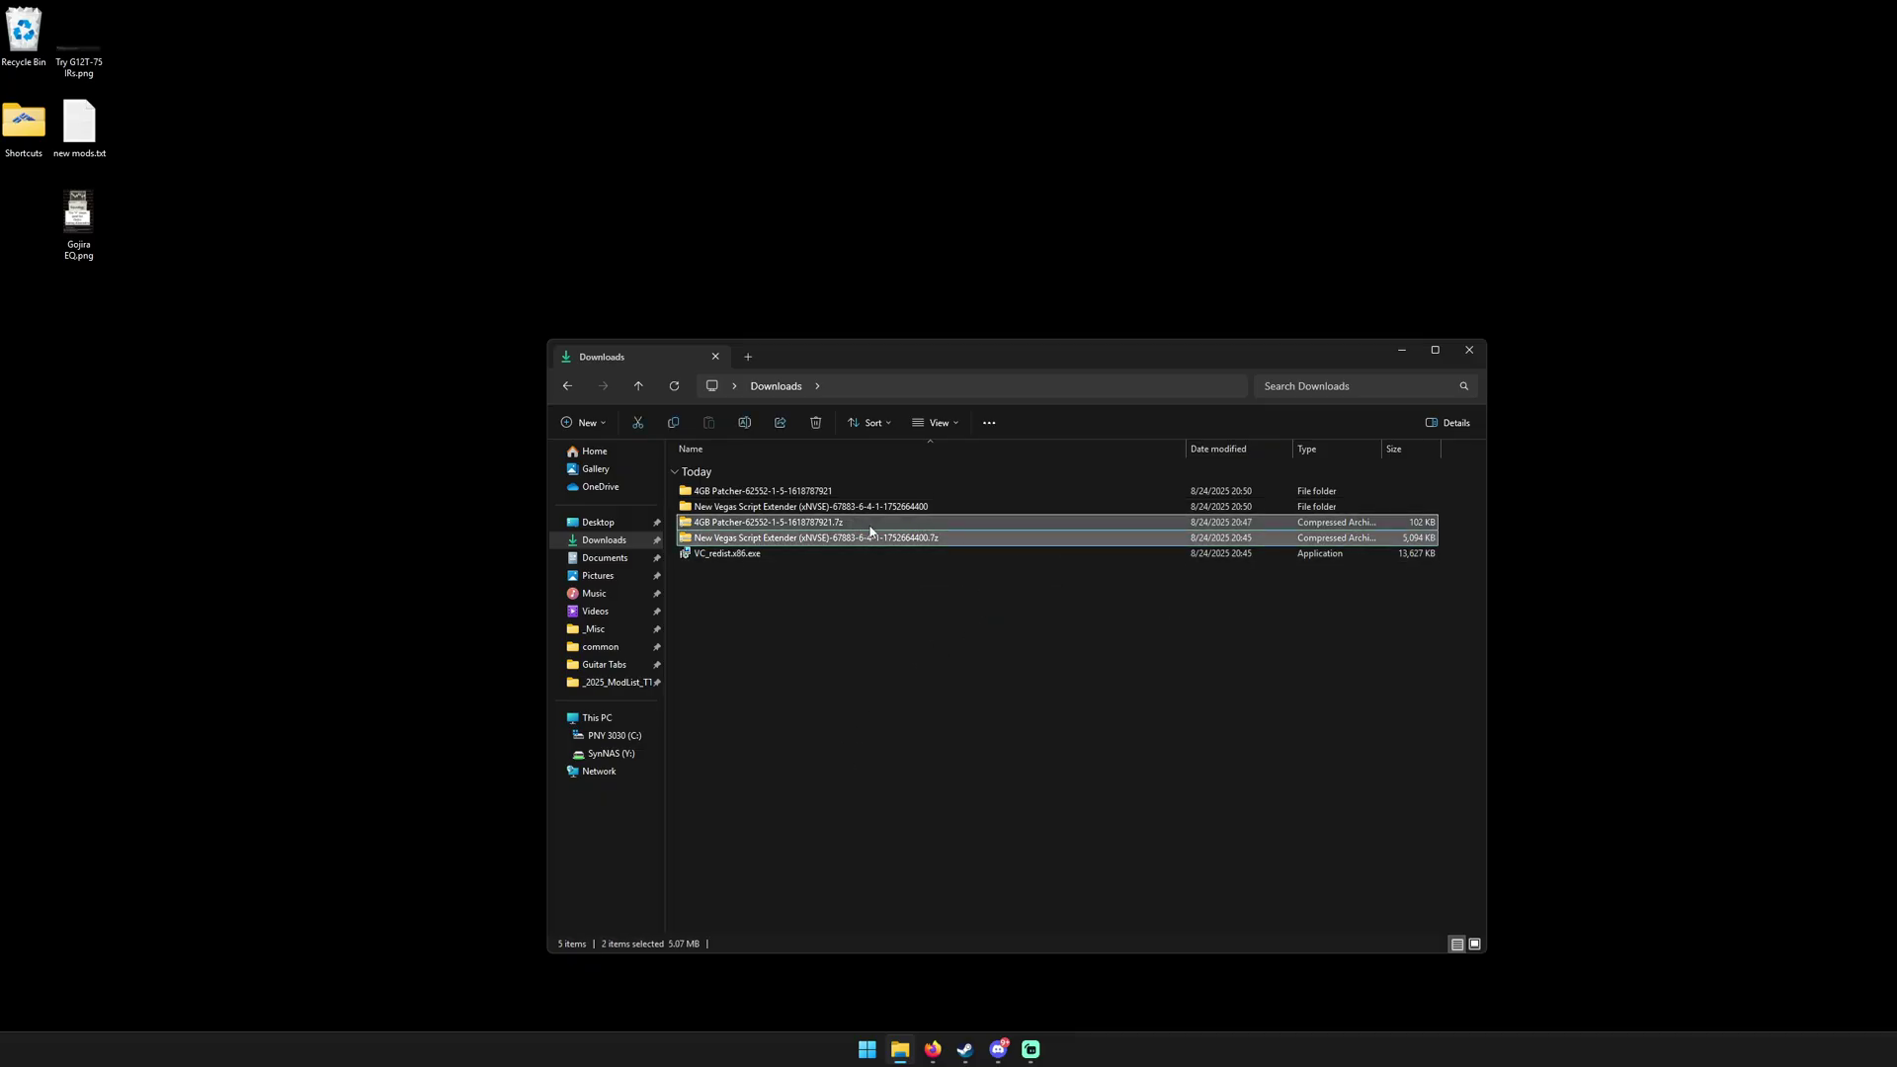
pyautogui.rightClick(871, 529)
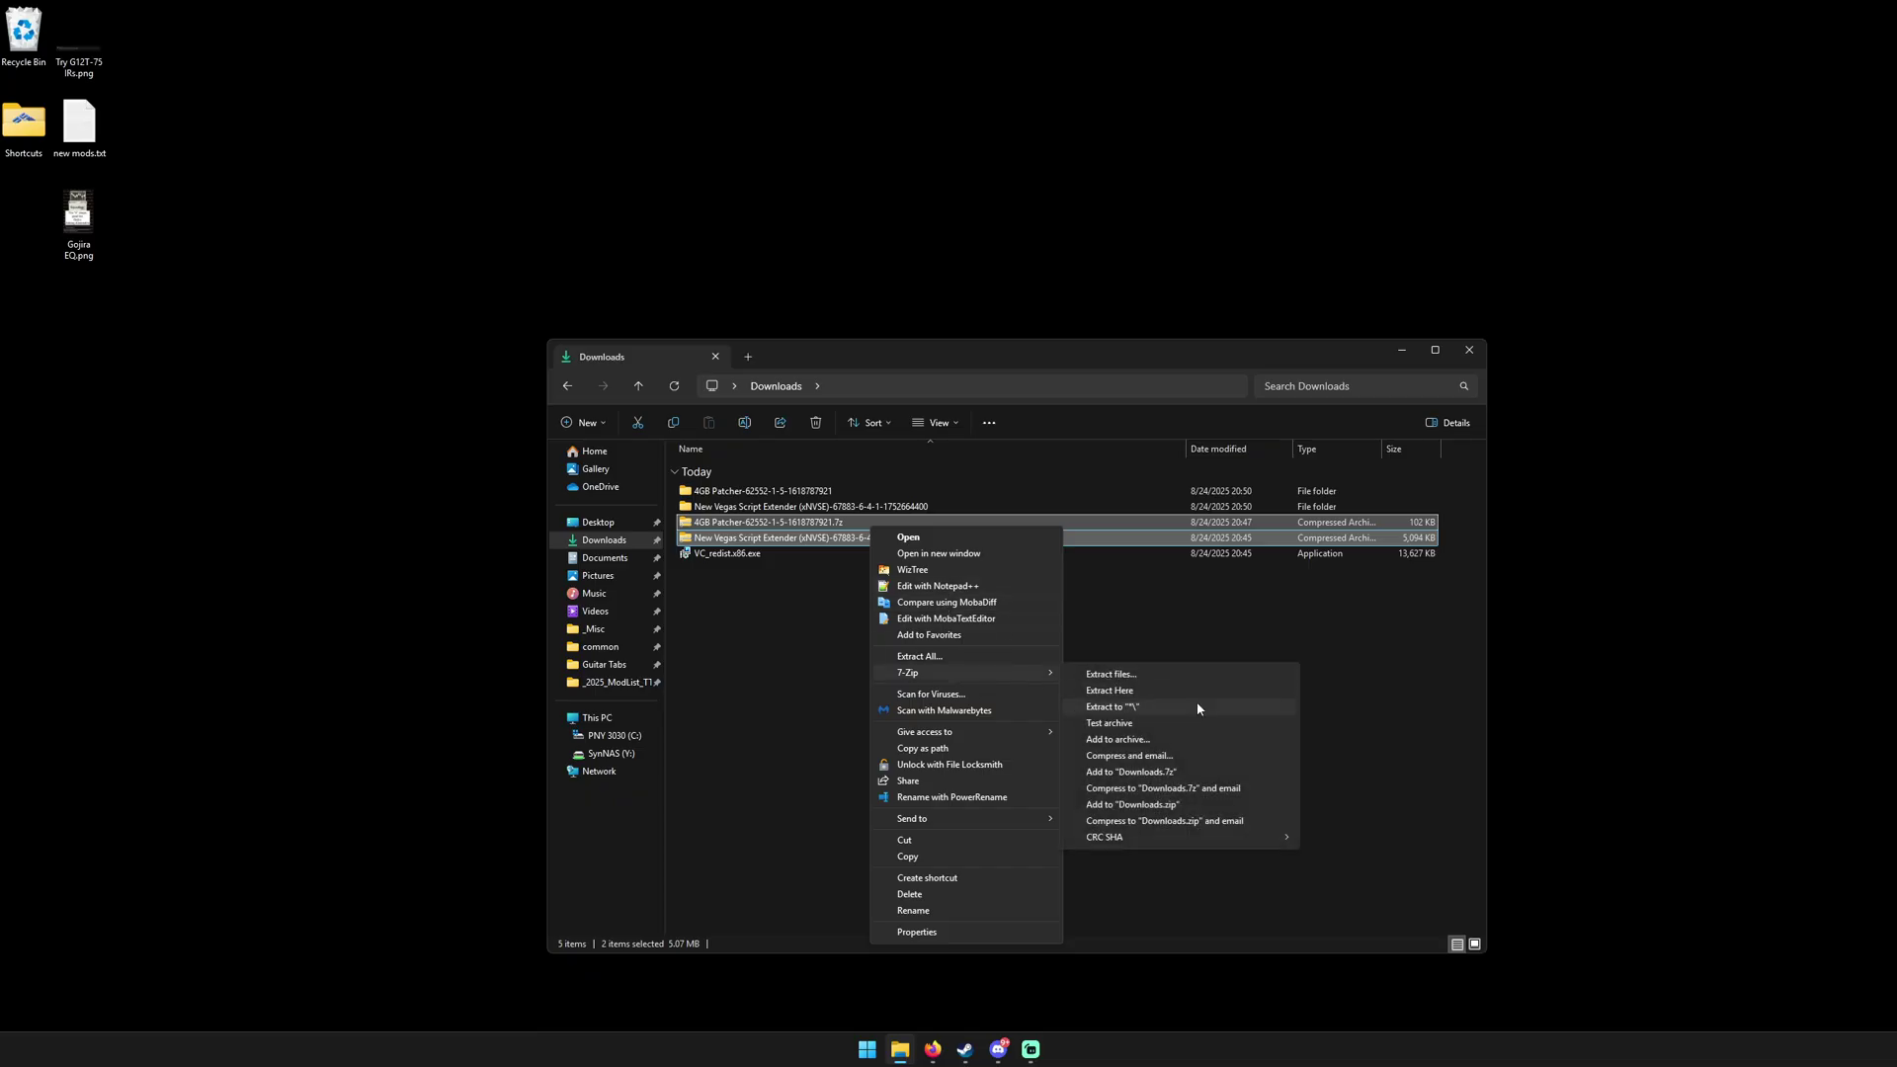
pyautogui.moveTo(965, 674)
pyautogui.click(1178, 615)
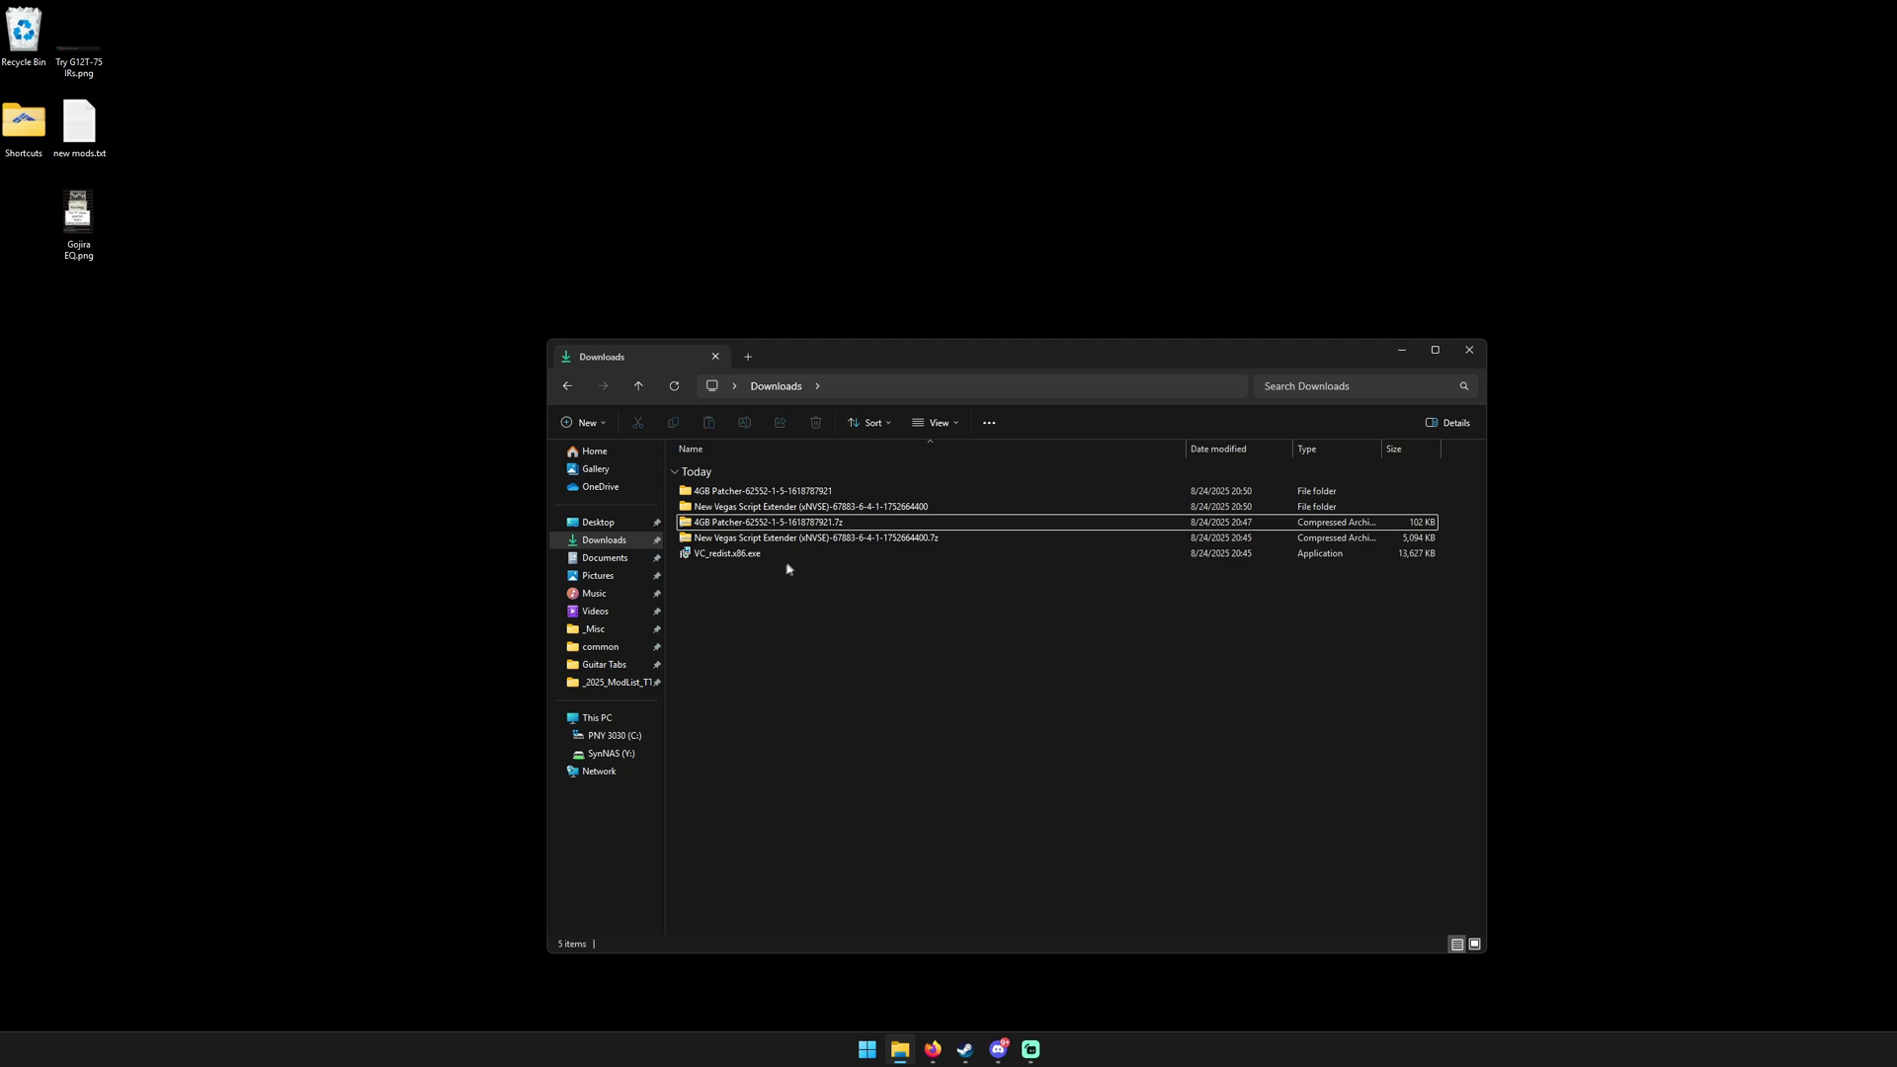
pyautogui.doubleClick(820, 559)
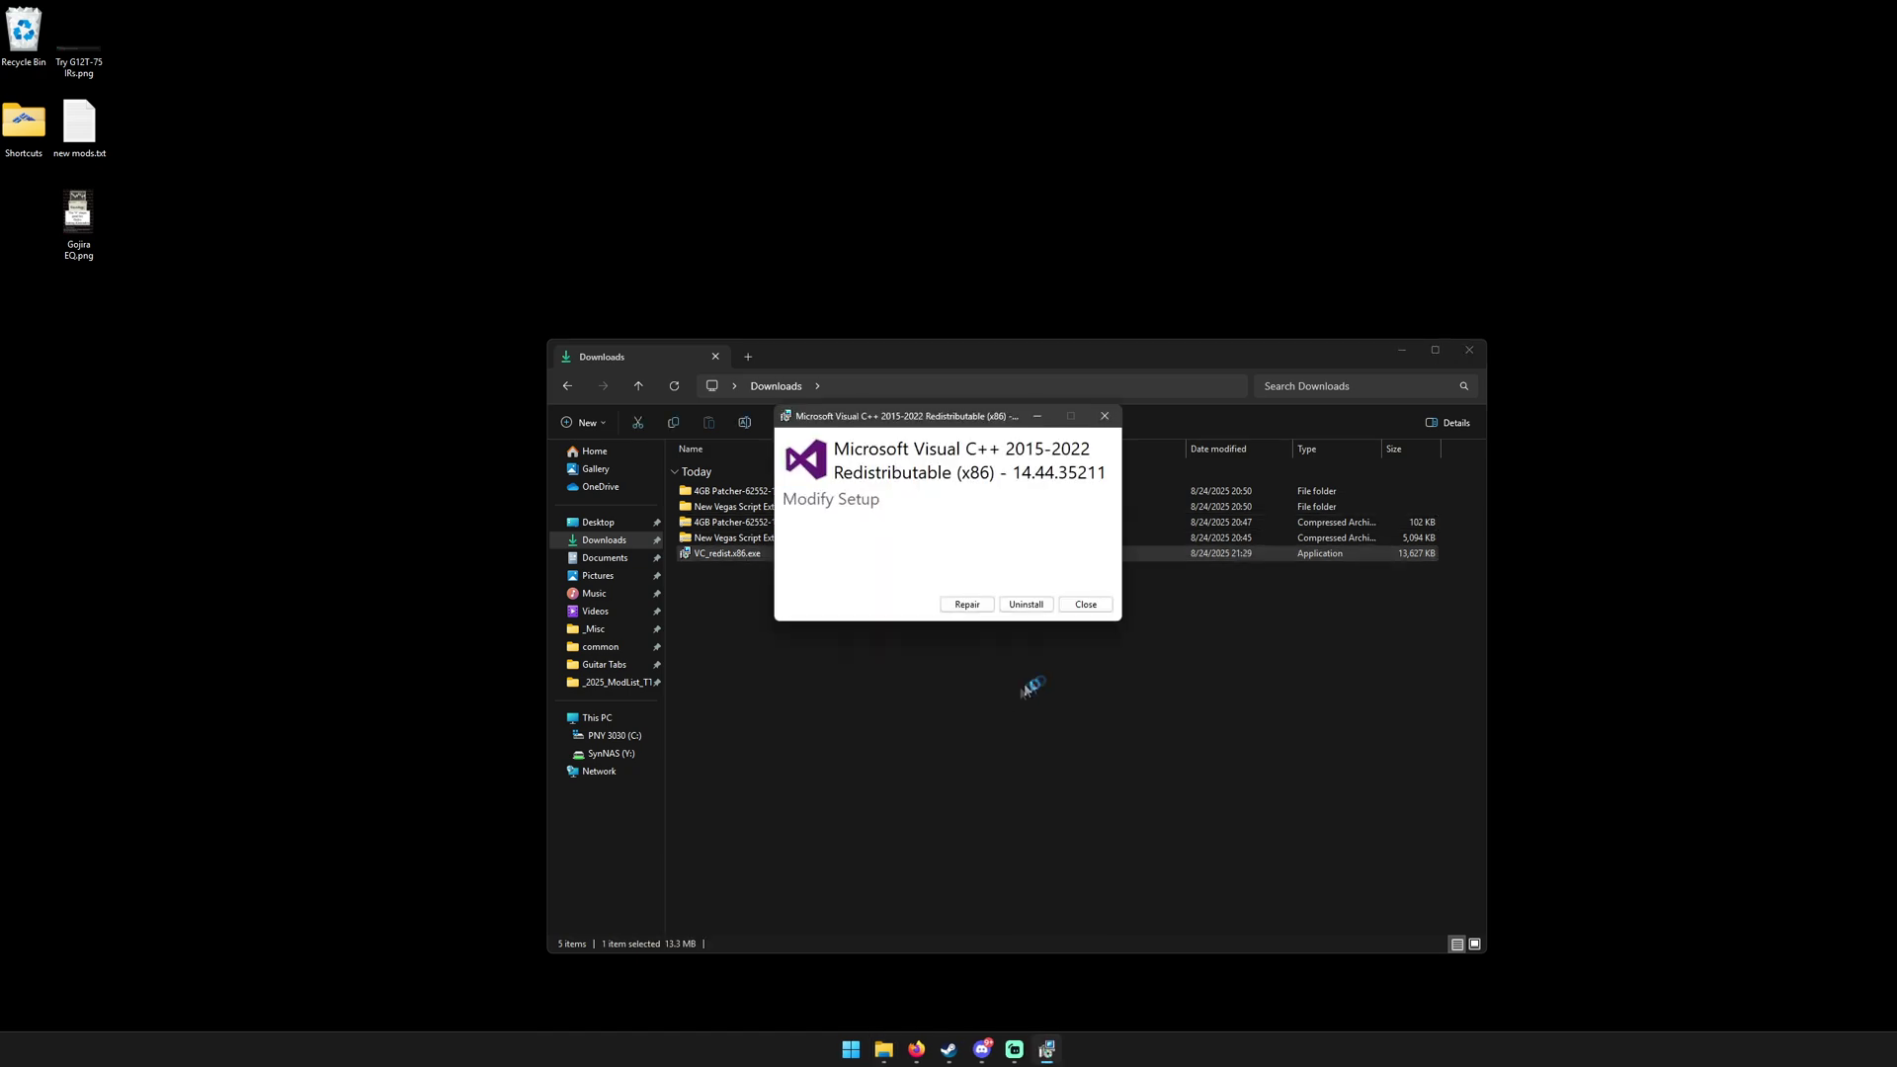
pyautogui.click(1106, 605)
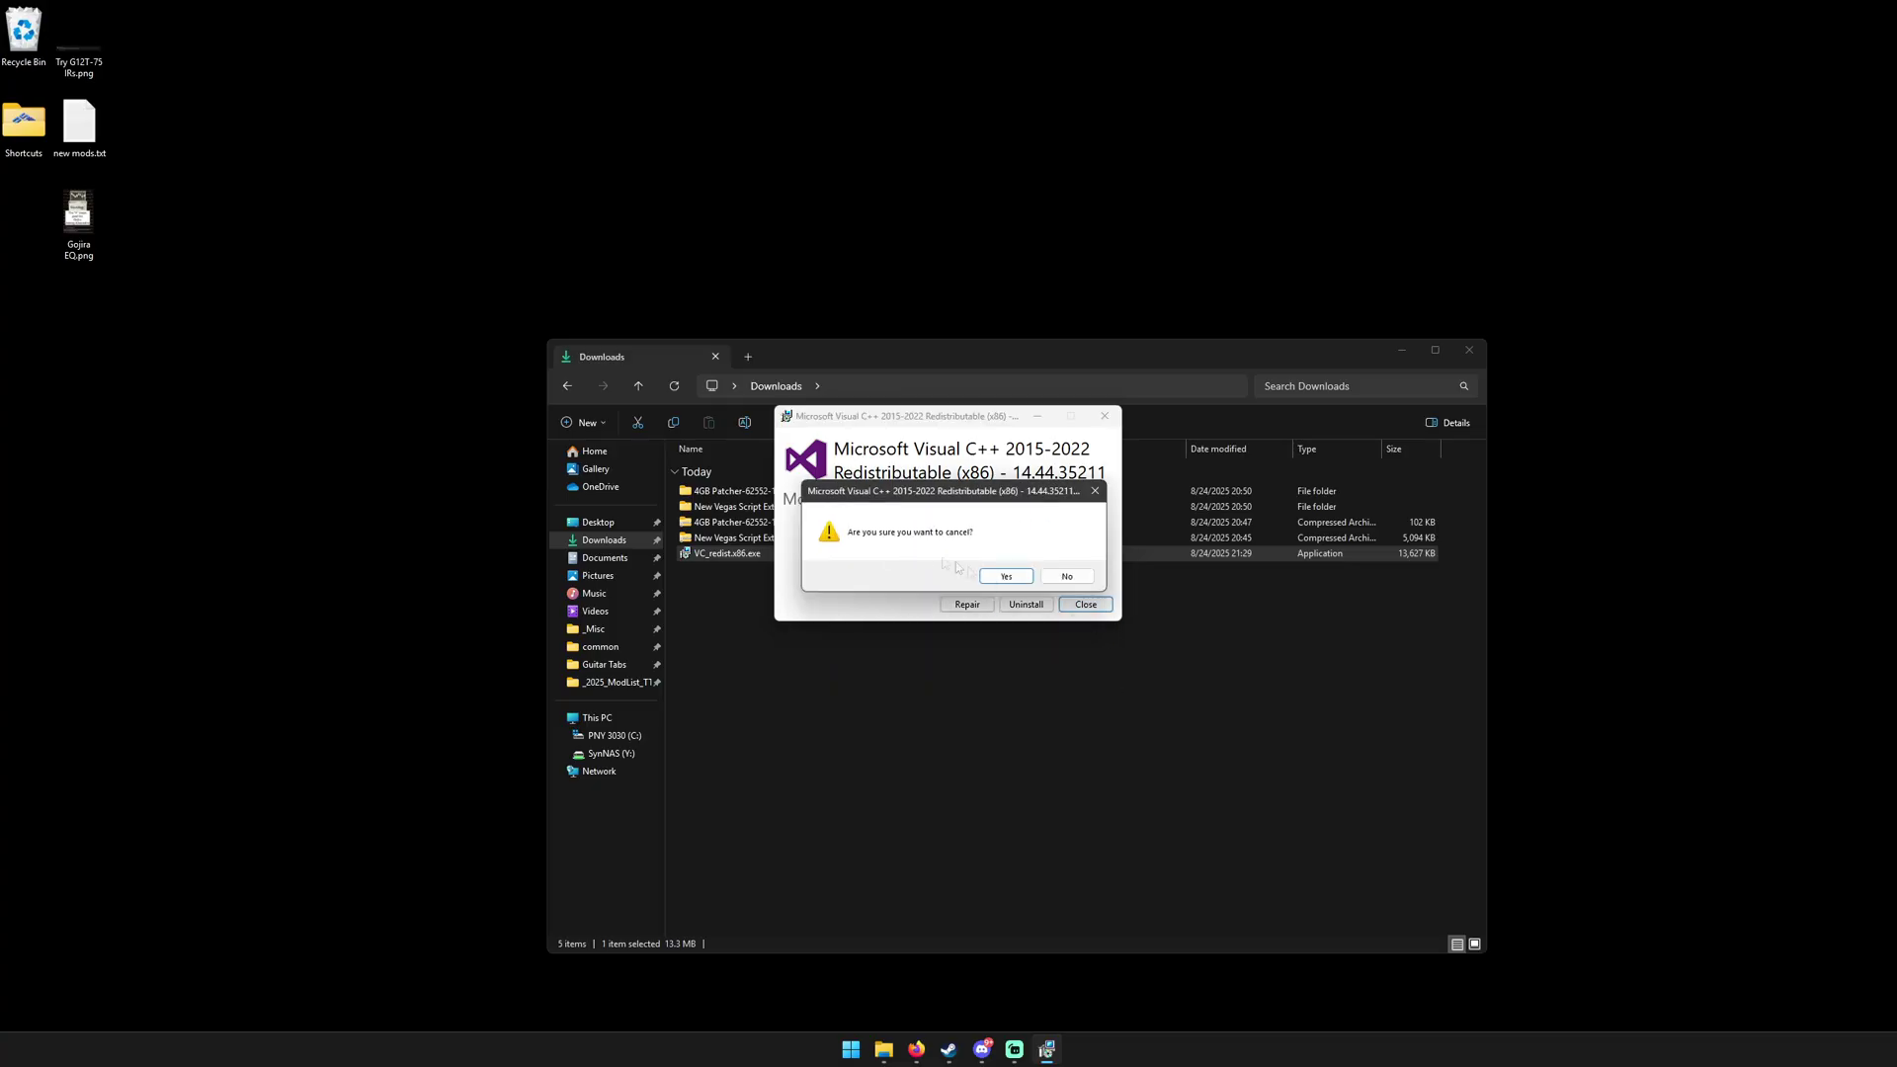
pyautogui.click(996, 578)
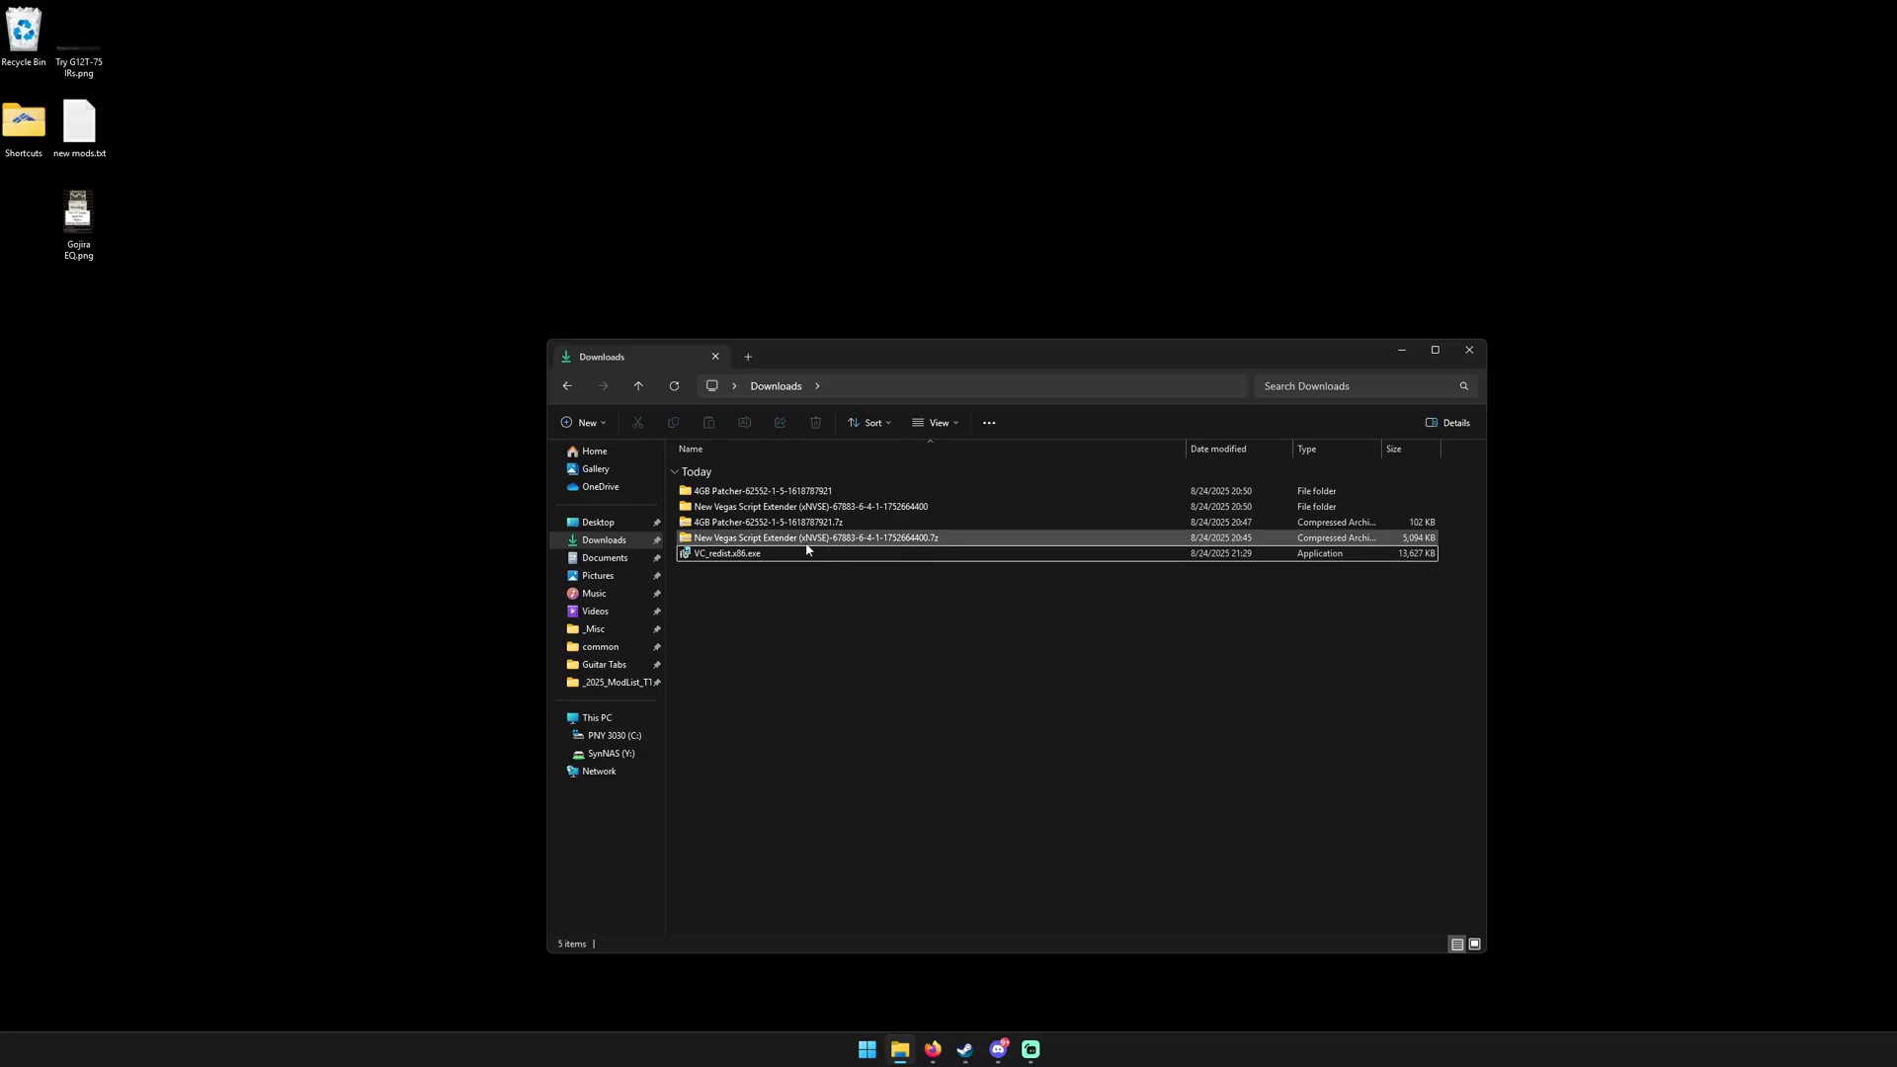
# Open C:\Program Files (x86)\Steam\steamapps\common\Fallout New Vegas in a second tab, peeking into Data
pyautogui.click(753, 357)
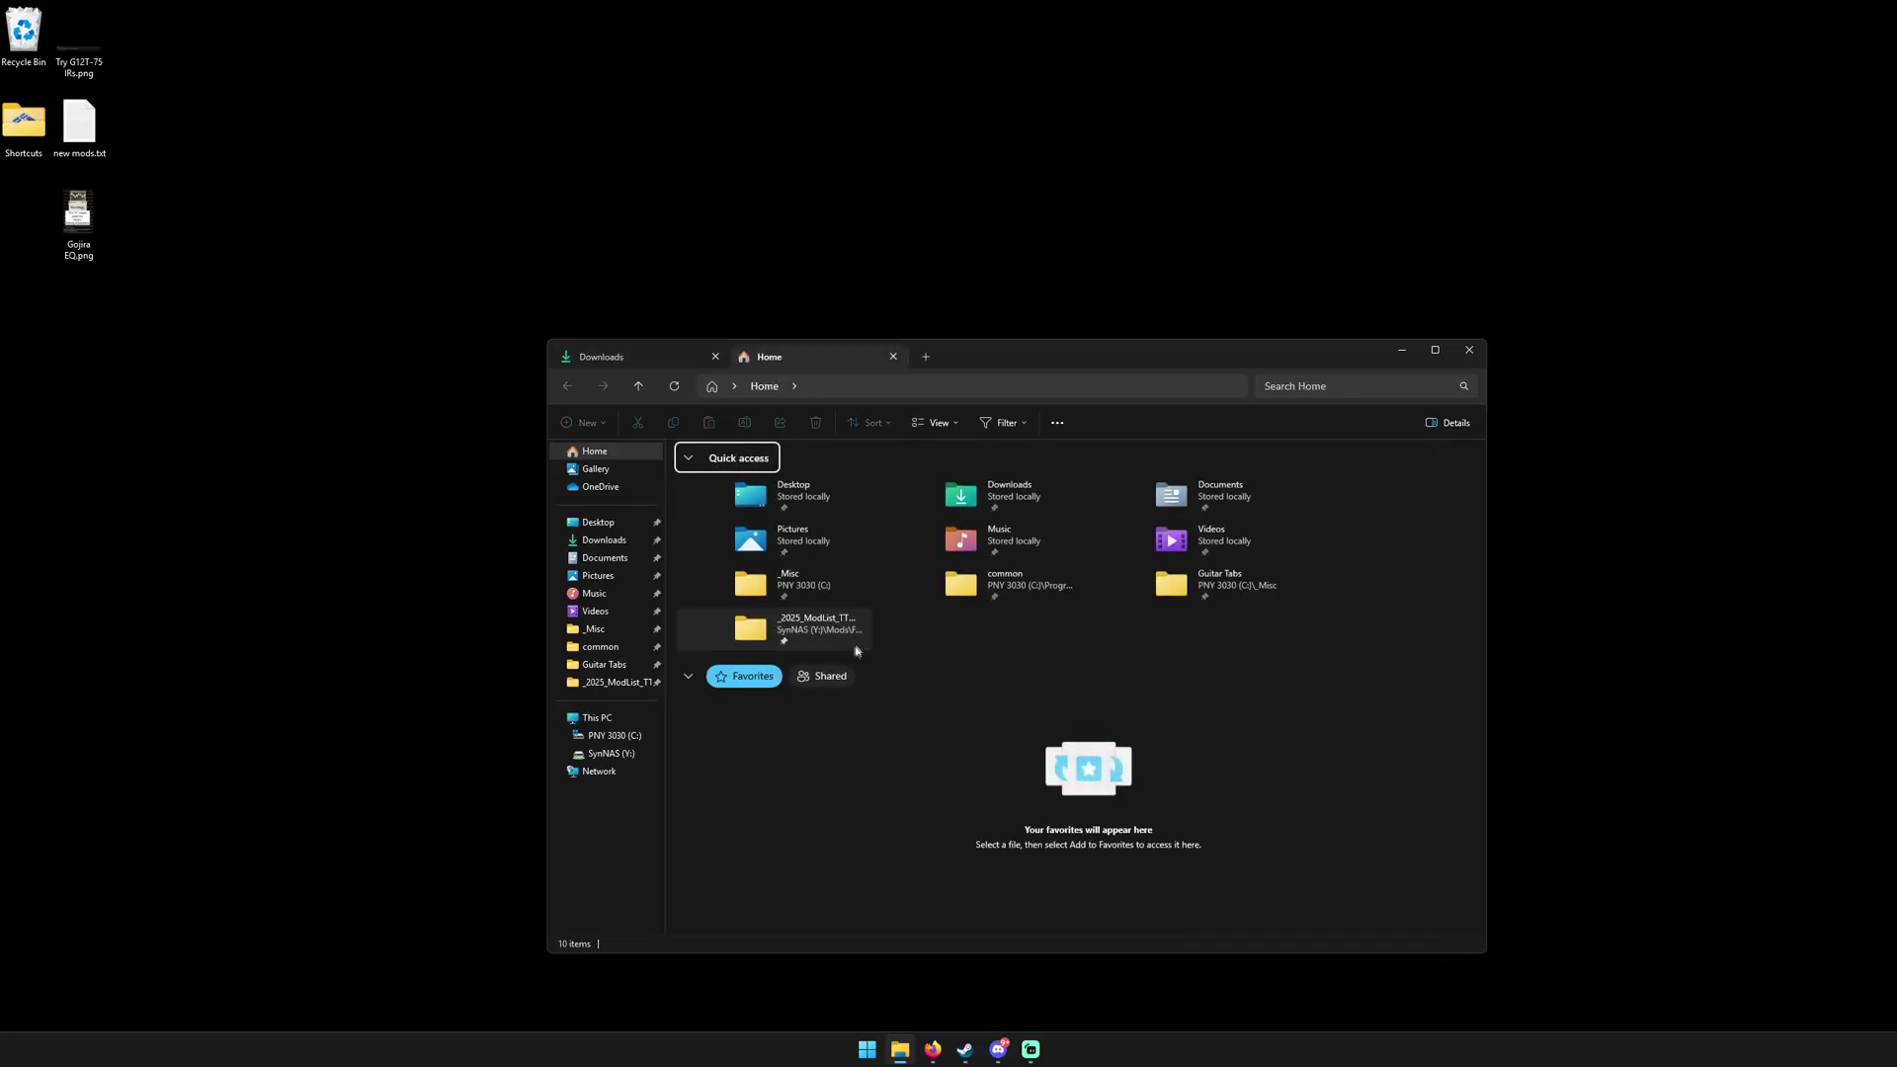
pyautogui.click(630, 735)
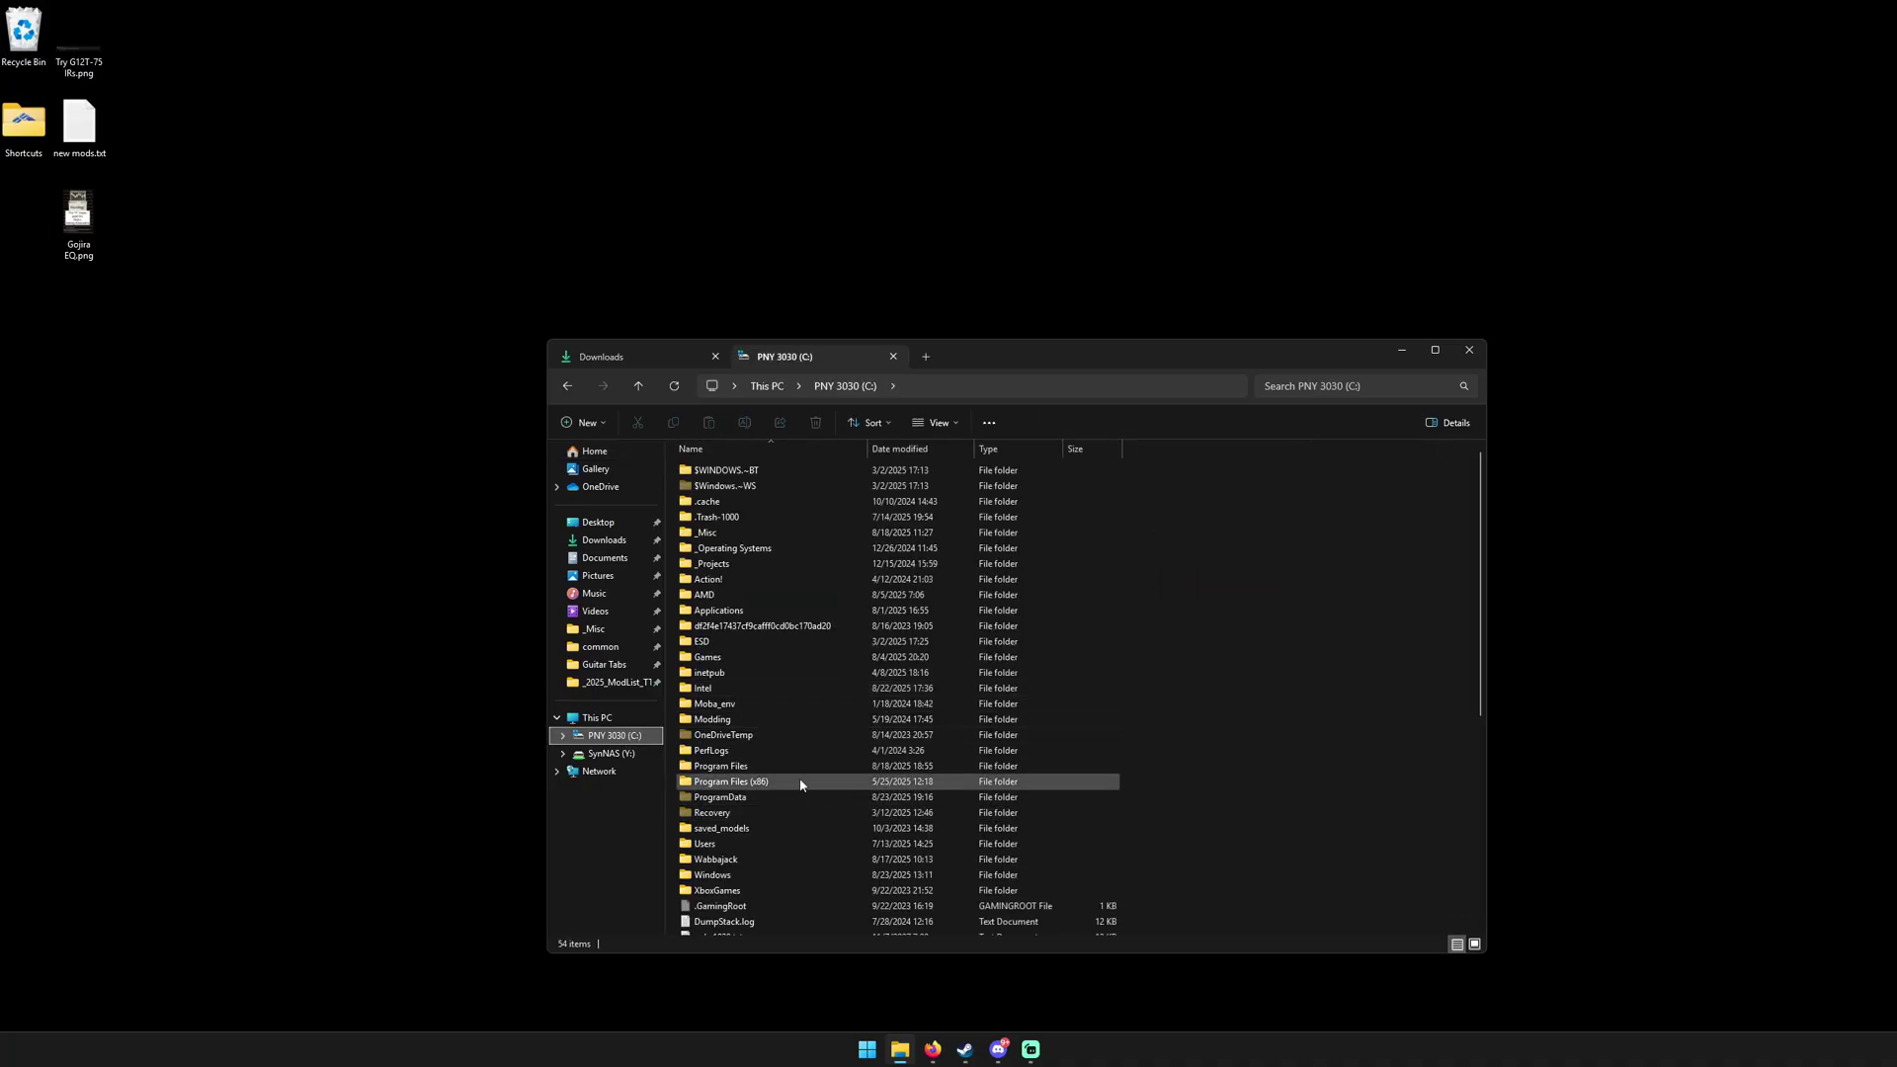
pyautogui.doubleClick(800, 781)
pyautogui.scroll(-2, 819, 688)
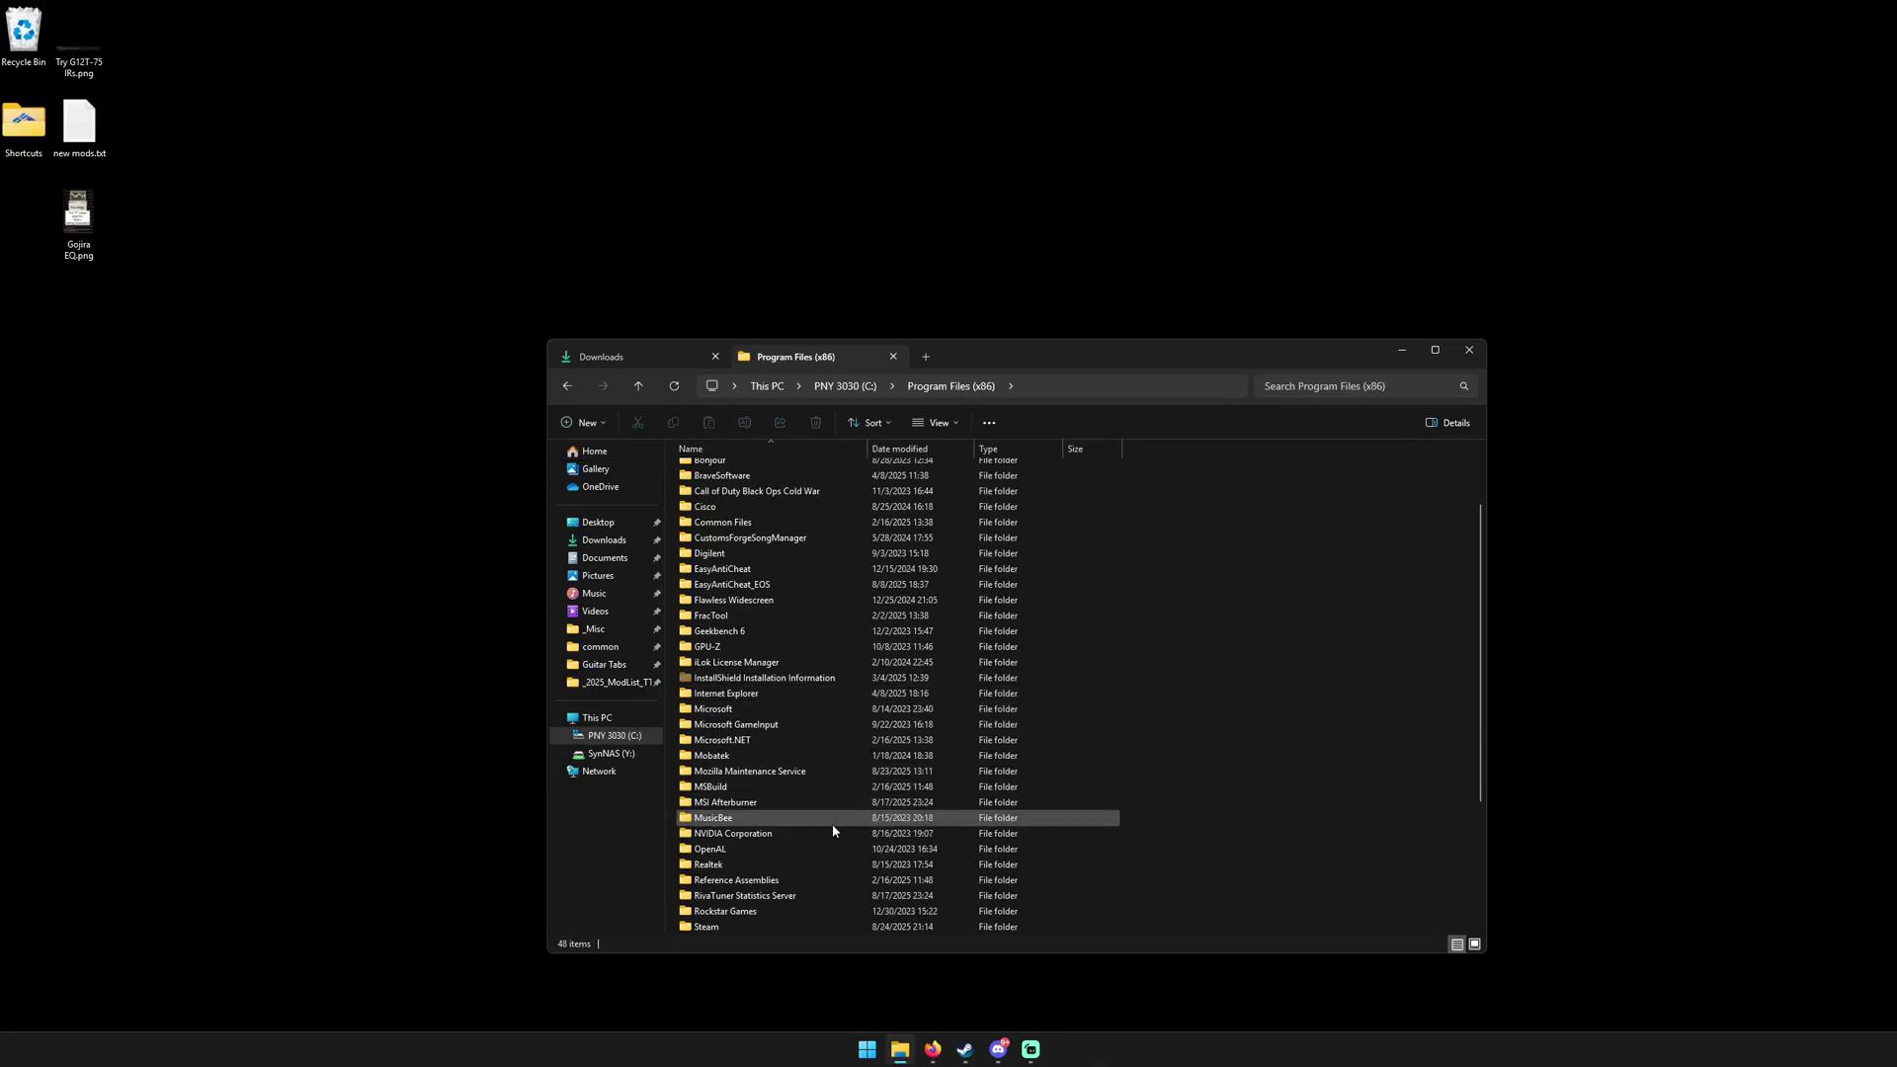
pyautogui.scroll(-2, 793, 845)
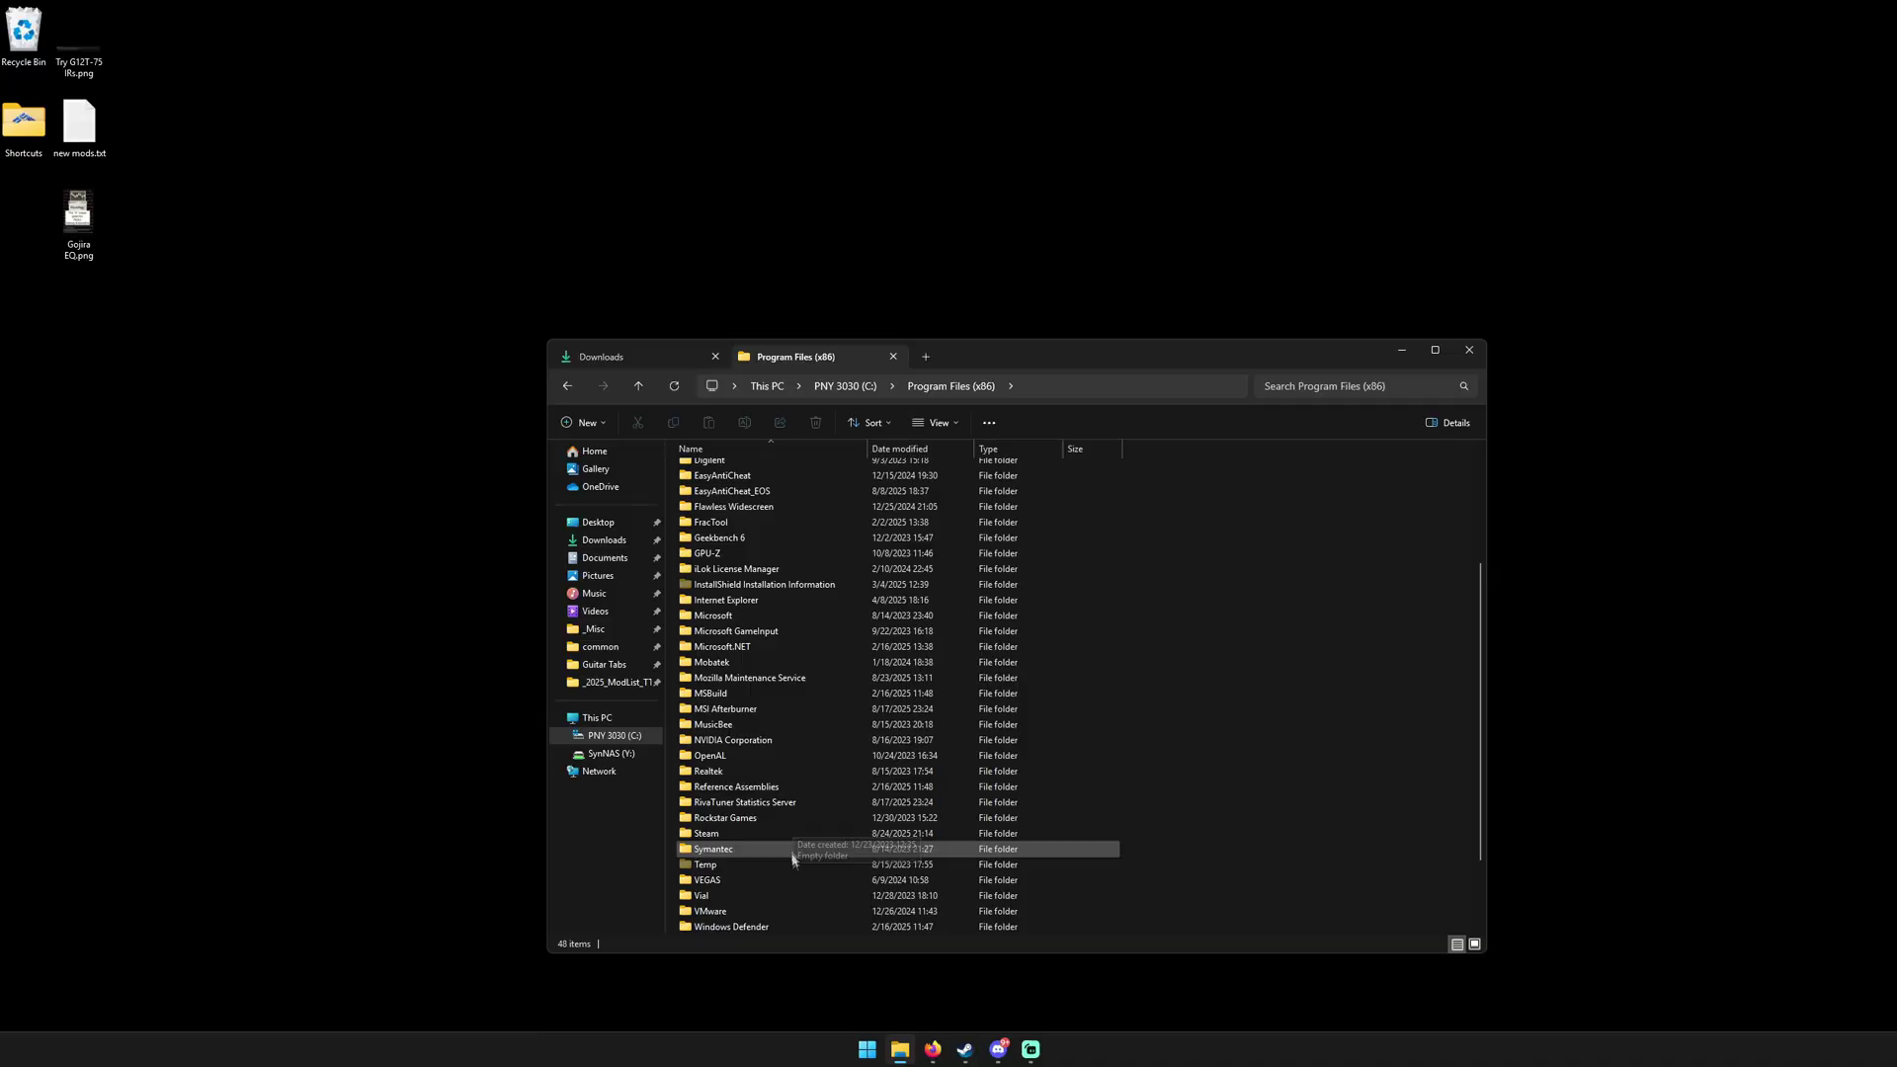
pyautogui.doubleClick(744, 836)
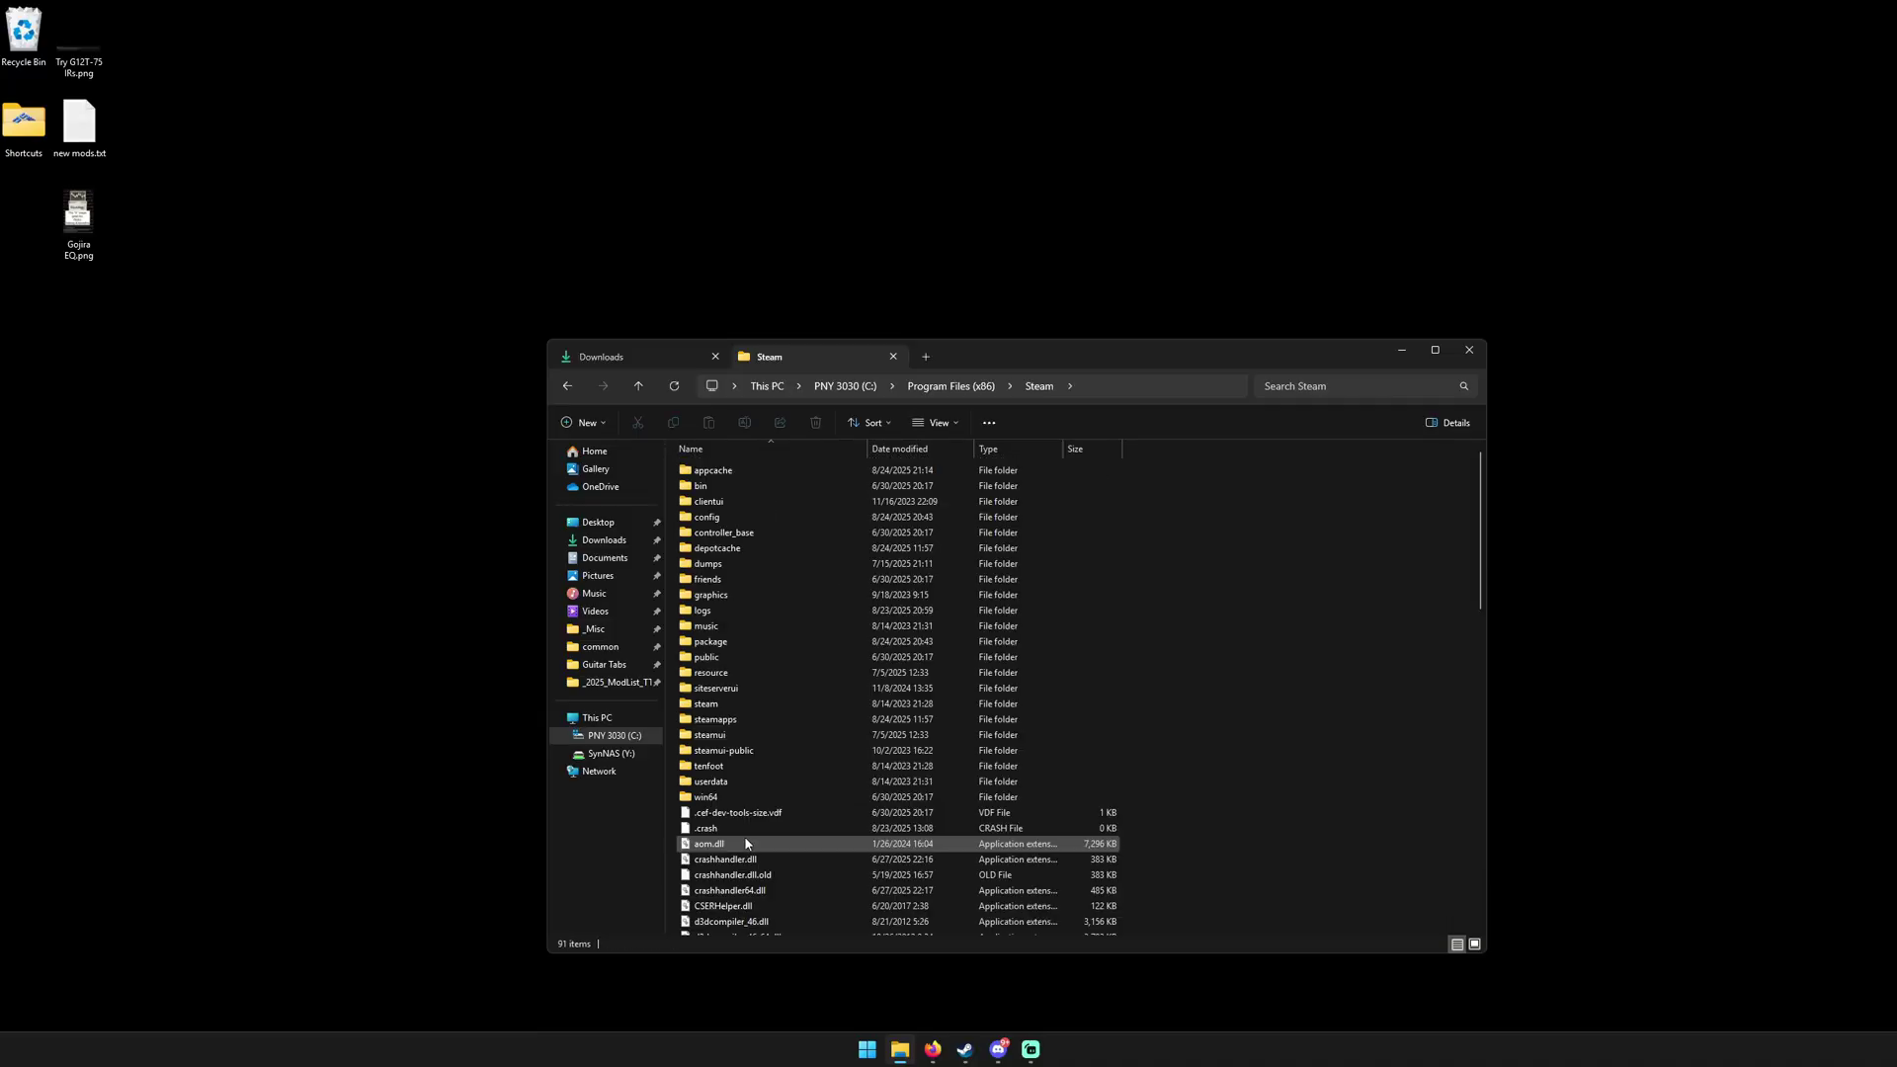
pyautogui.doubleClick(778, 722)
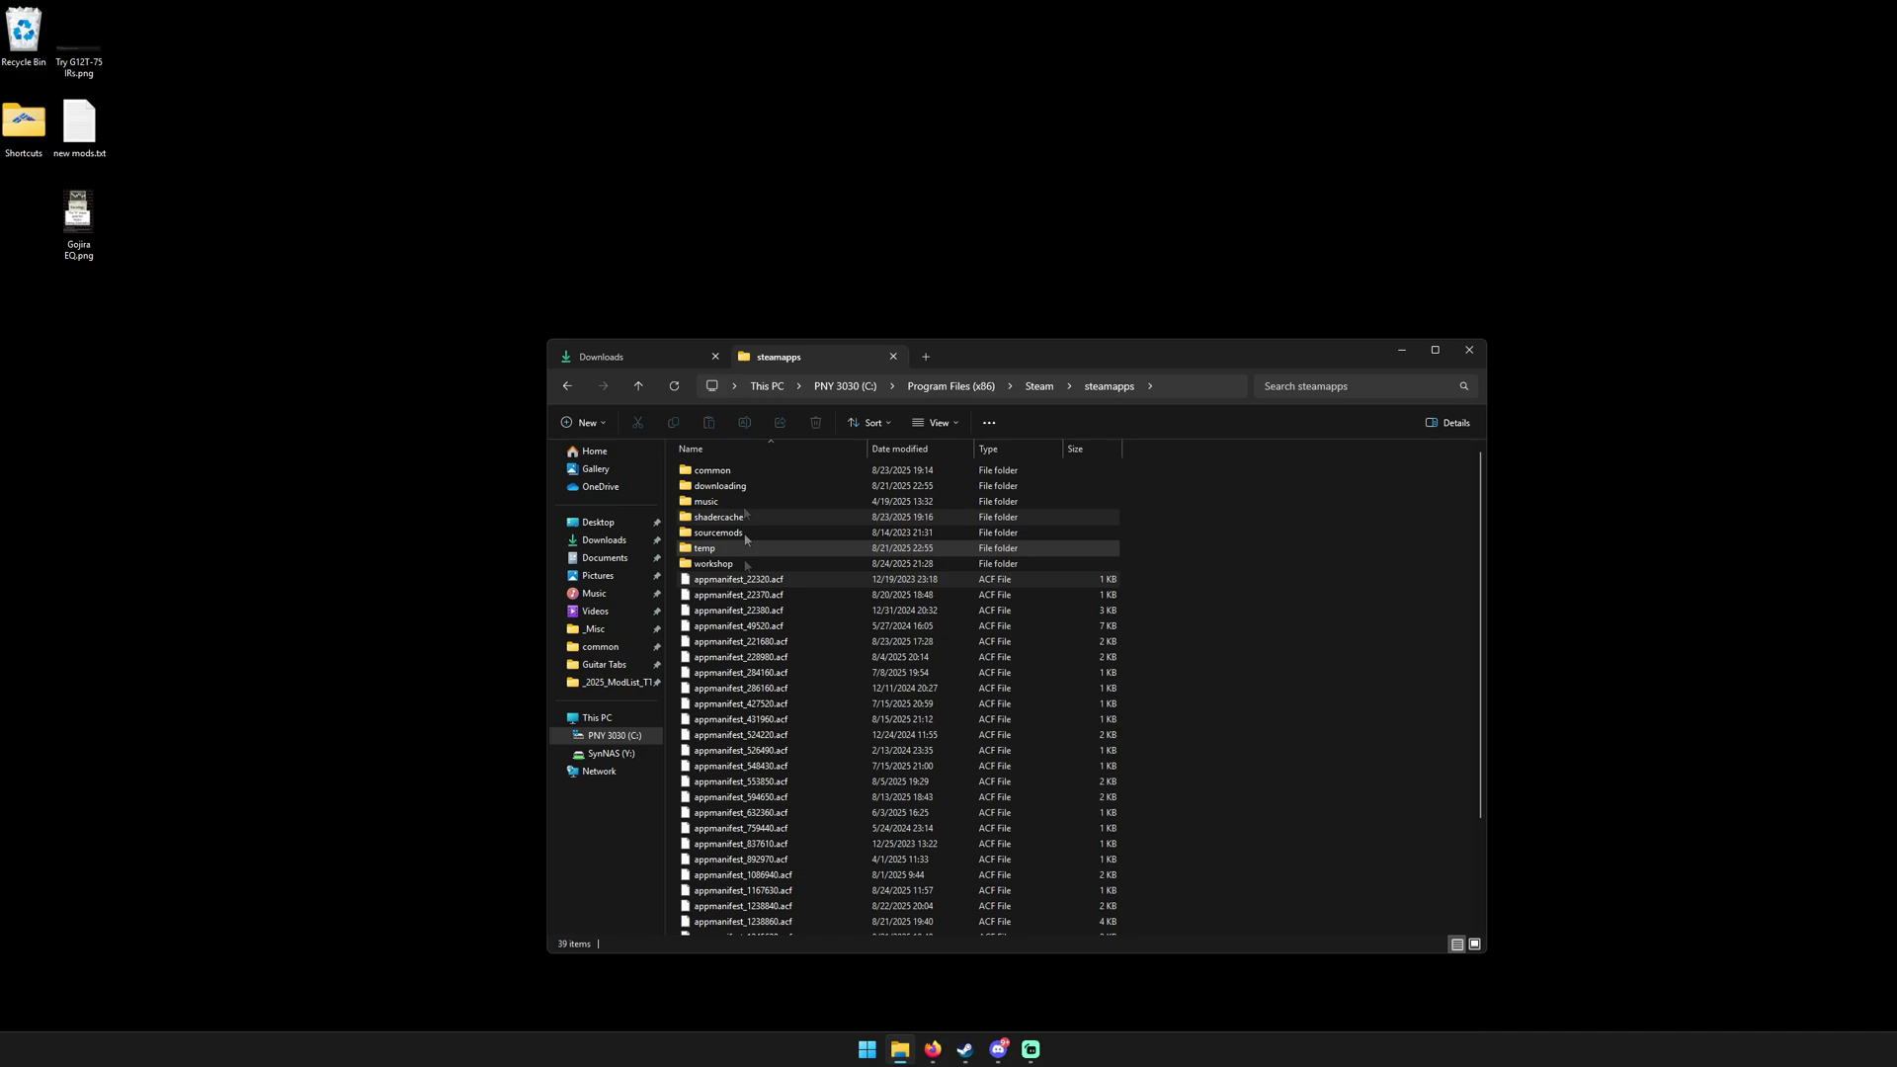
pyautogui.doubleClick(739, 474)
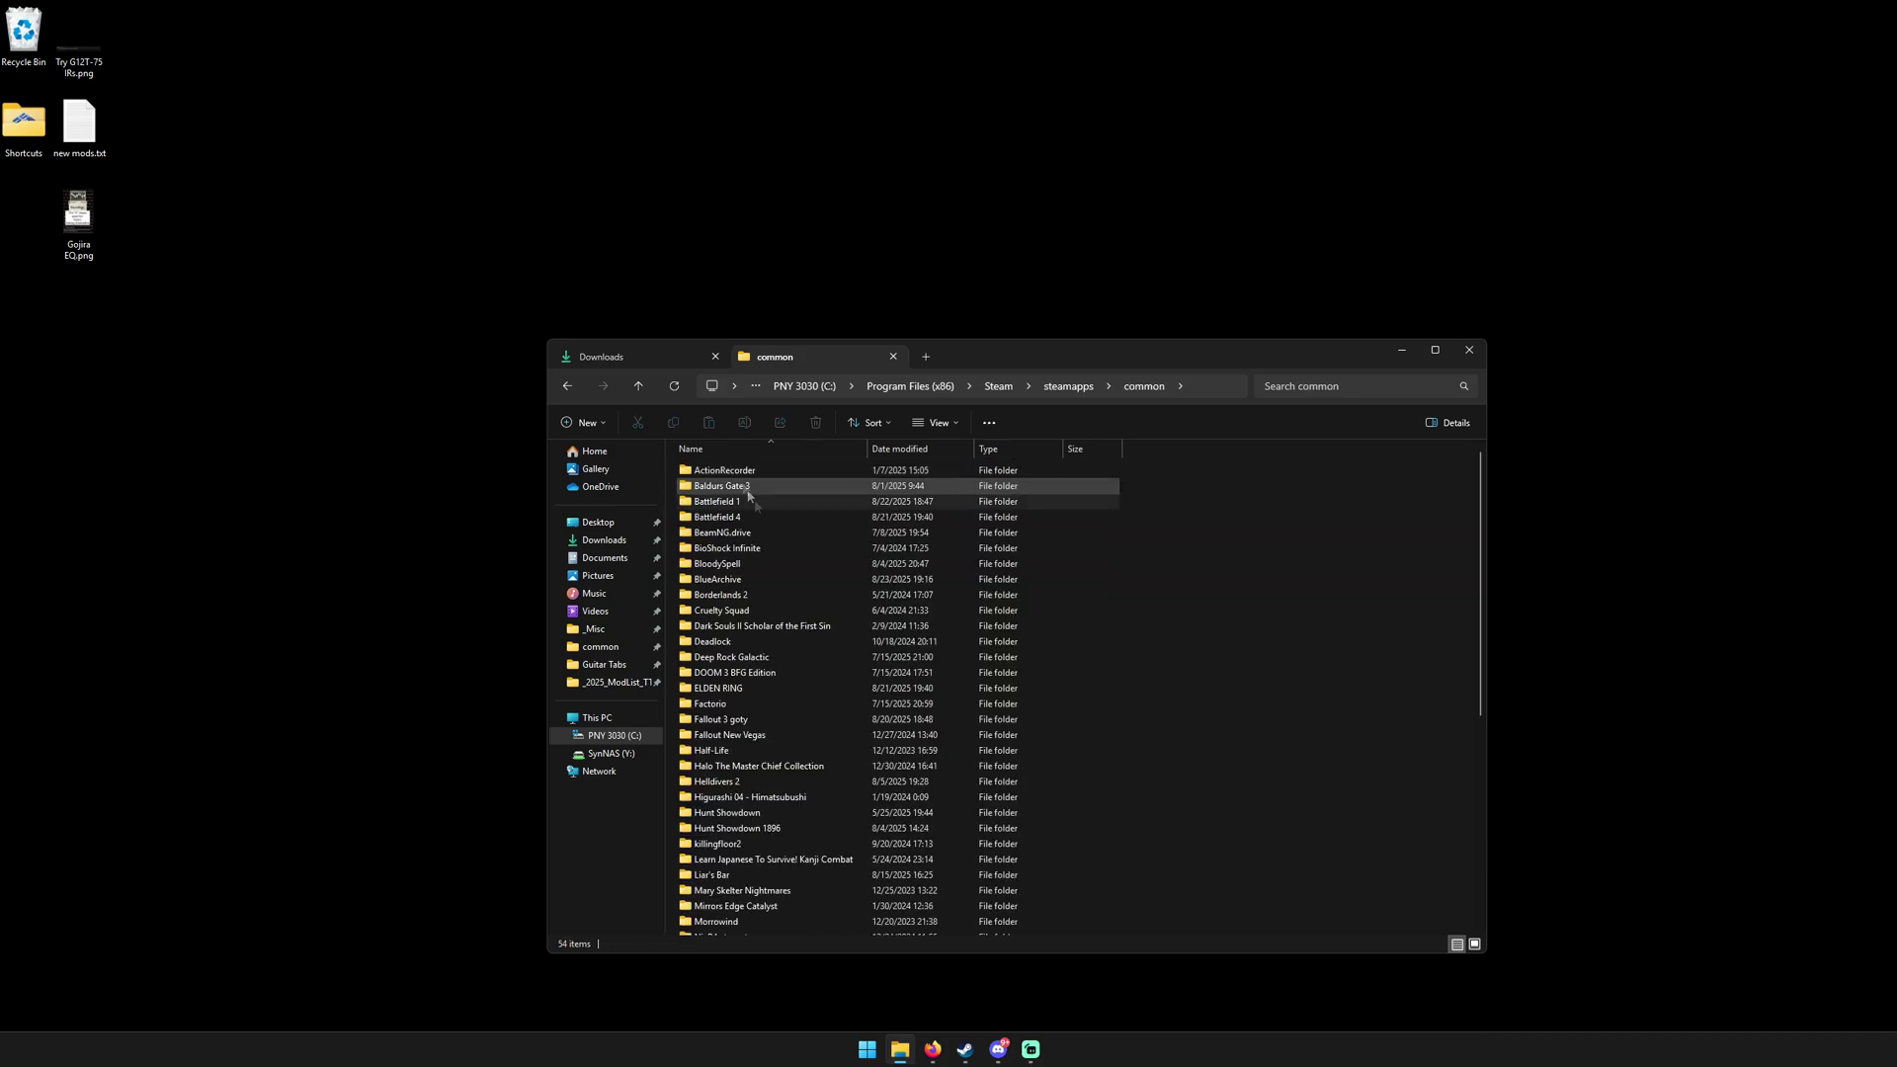
pyautogui.doubleClick(805, 736)
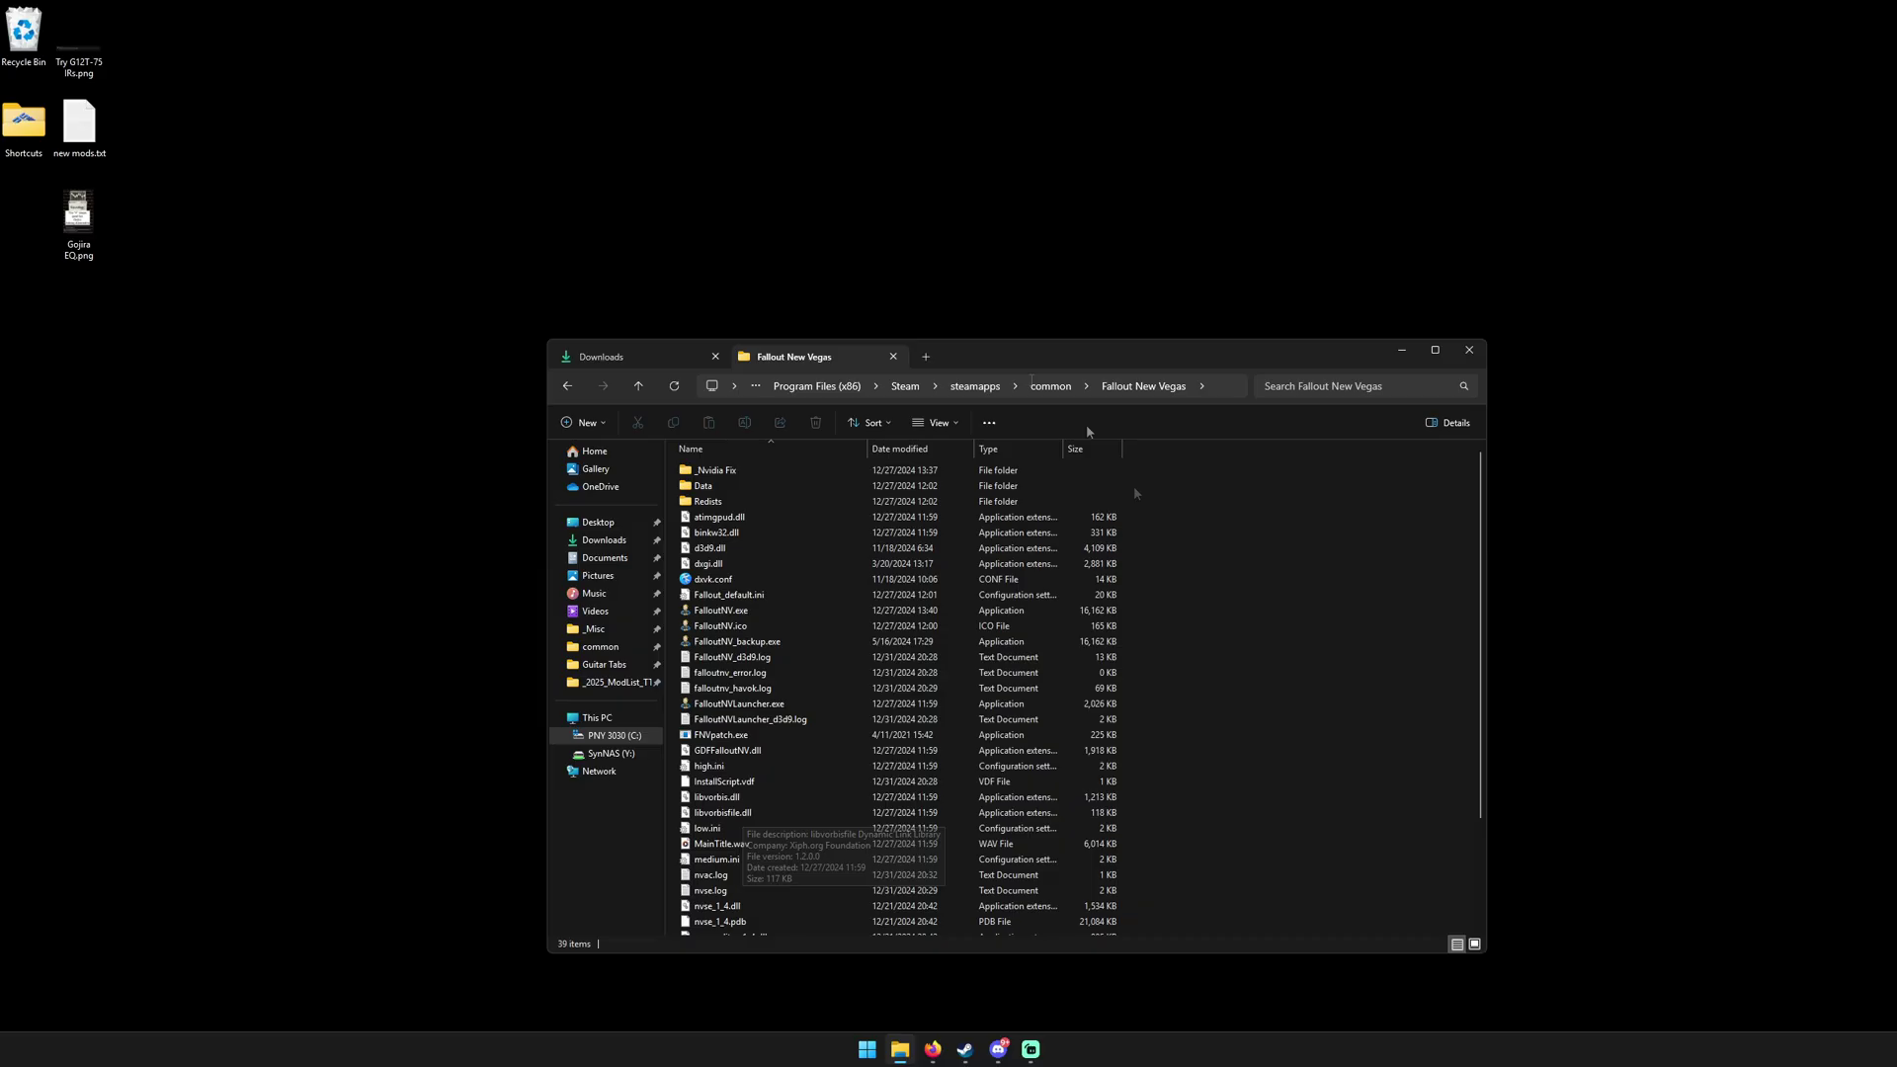
pyautogui.doubleClick(771, 487)
pyautogui.click(571, 388)
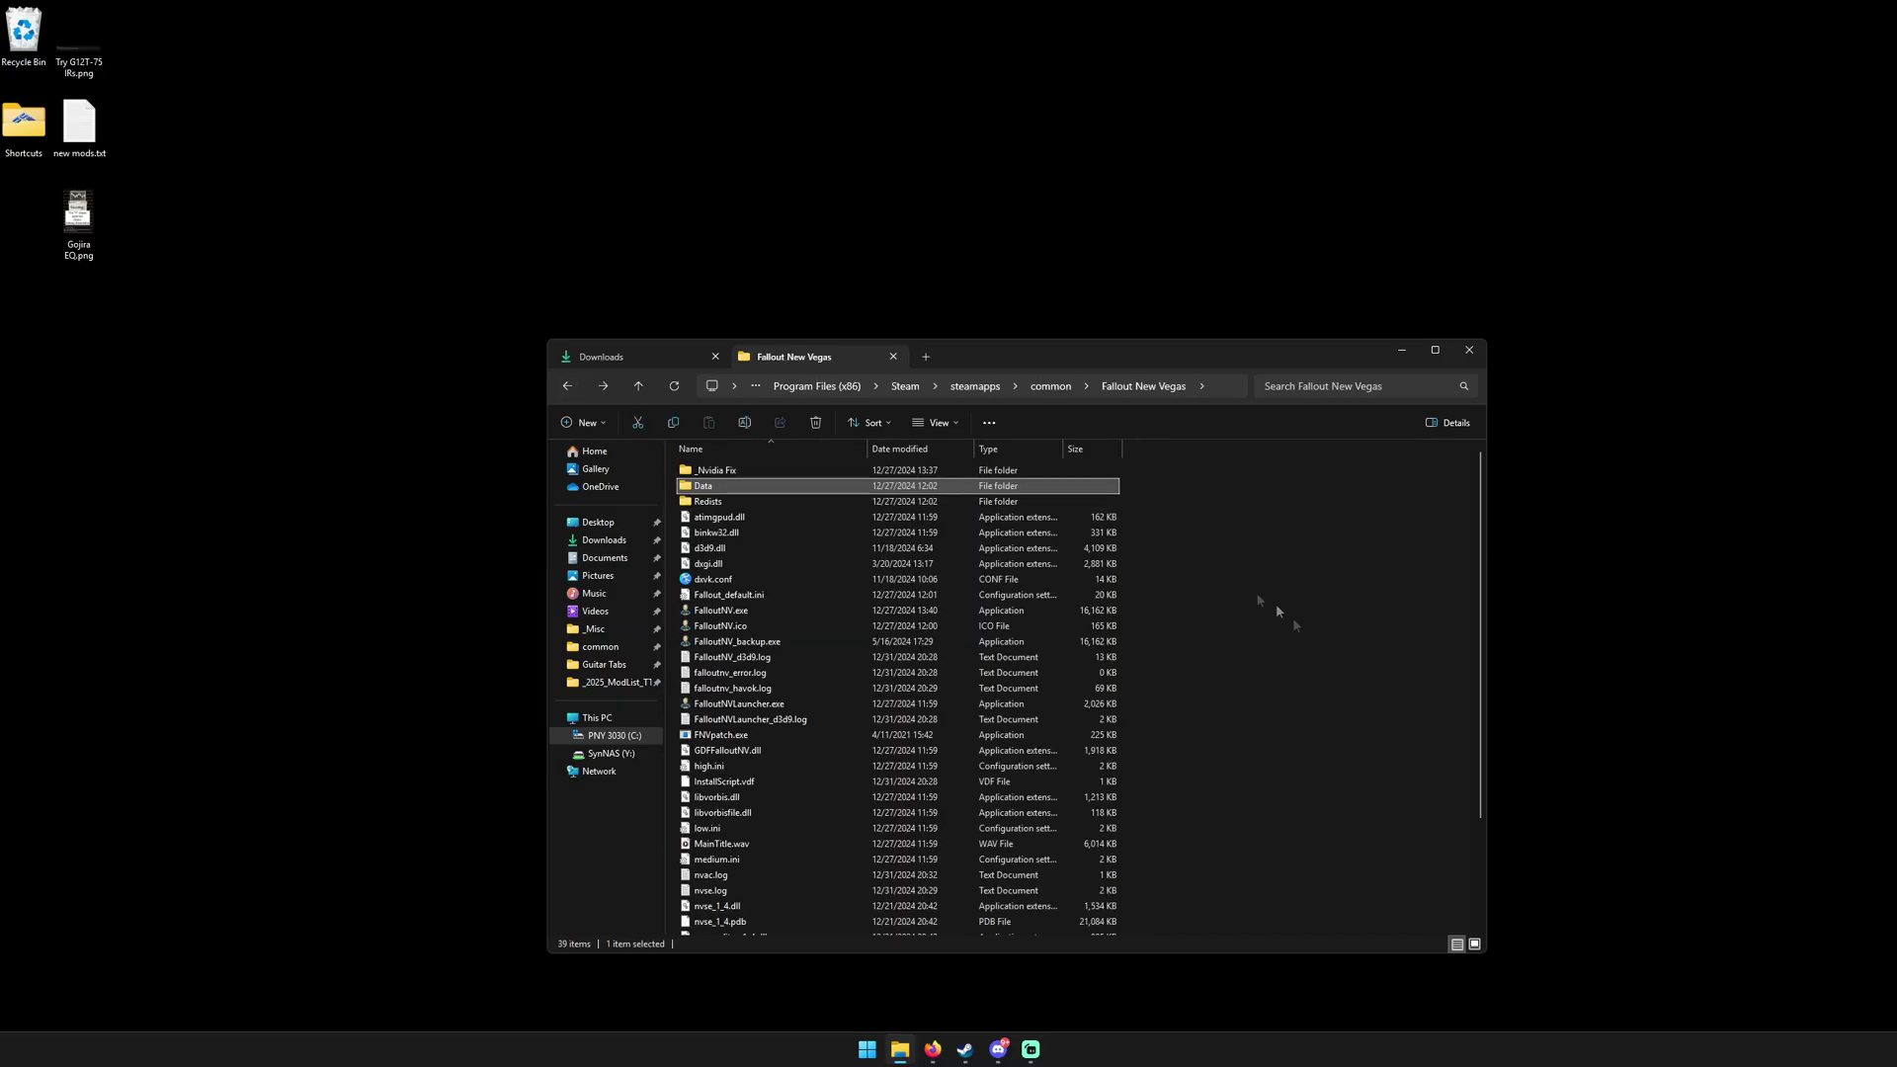
pyautogui.hotkey('ctrl', 'Tab')
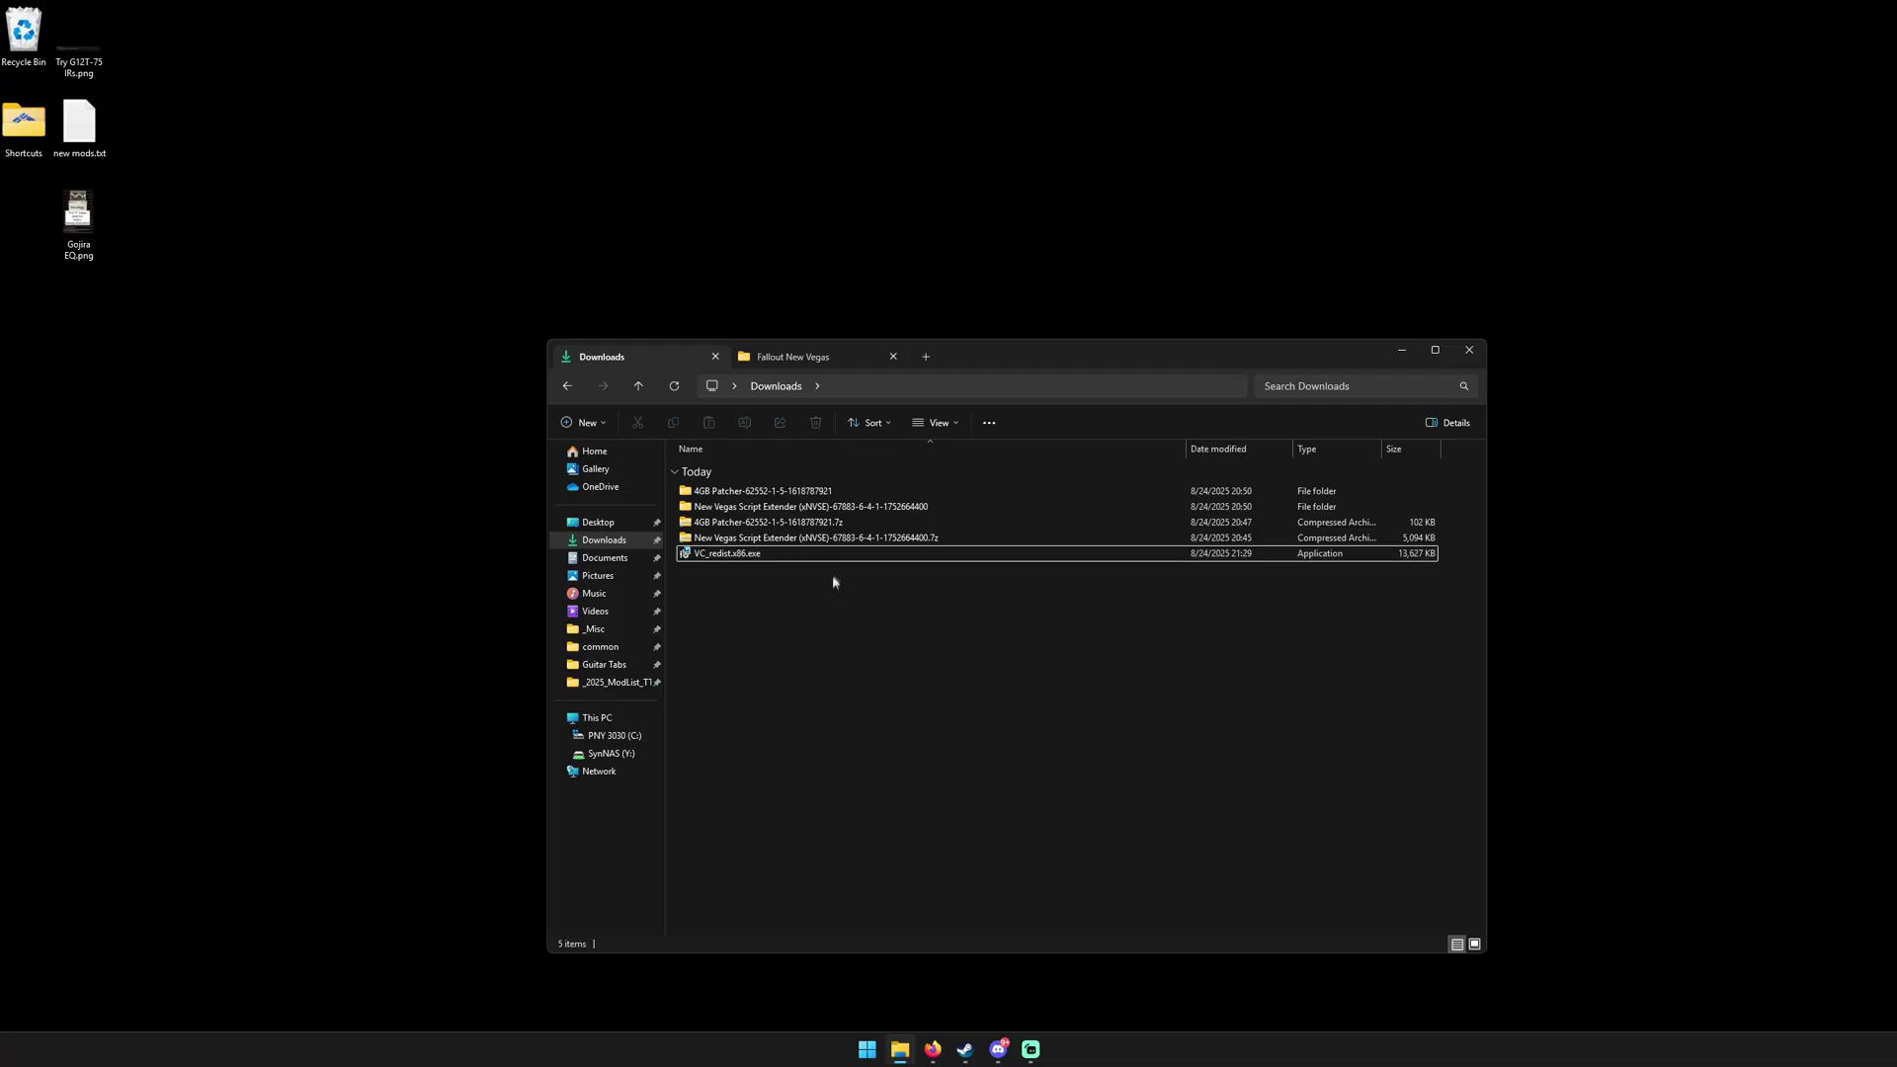
# Copy all nine extracted xNVSE items into Fallout New Vegas, replacing the existing files
pyautogui.click(883, 507)
pyautogui.doubleClick(884, 509)
pyautogui.moveTo(784, 724)
pyautogui.mouseDown()
pyautogui.moveTo(778, 485)
pyautogui.moveTo(806, 606)
pyautogui.mouseUp()
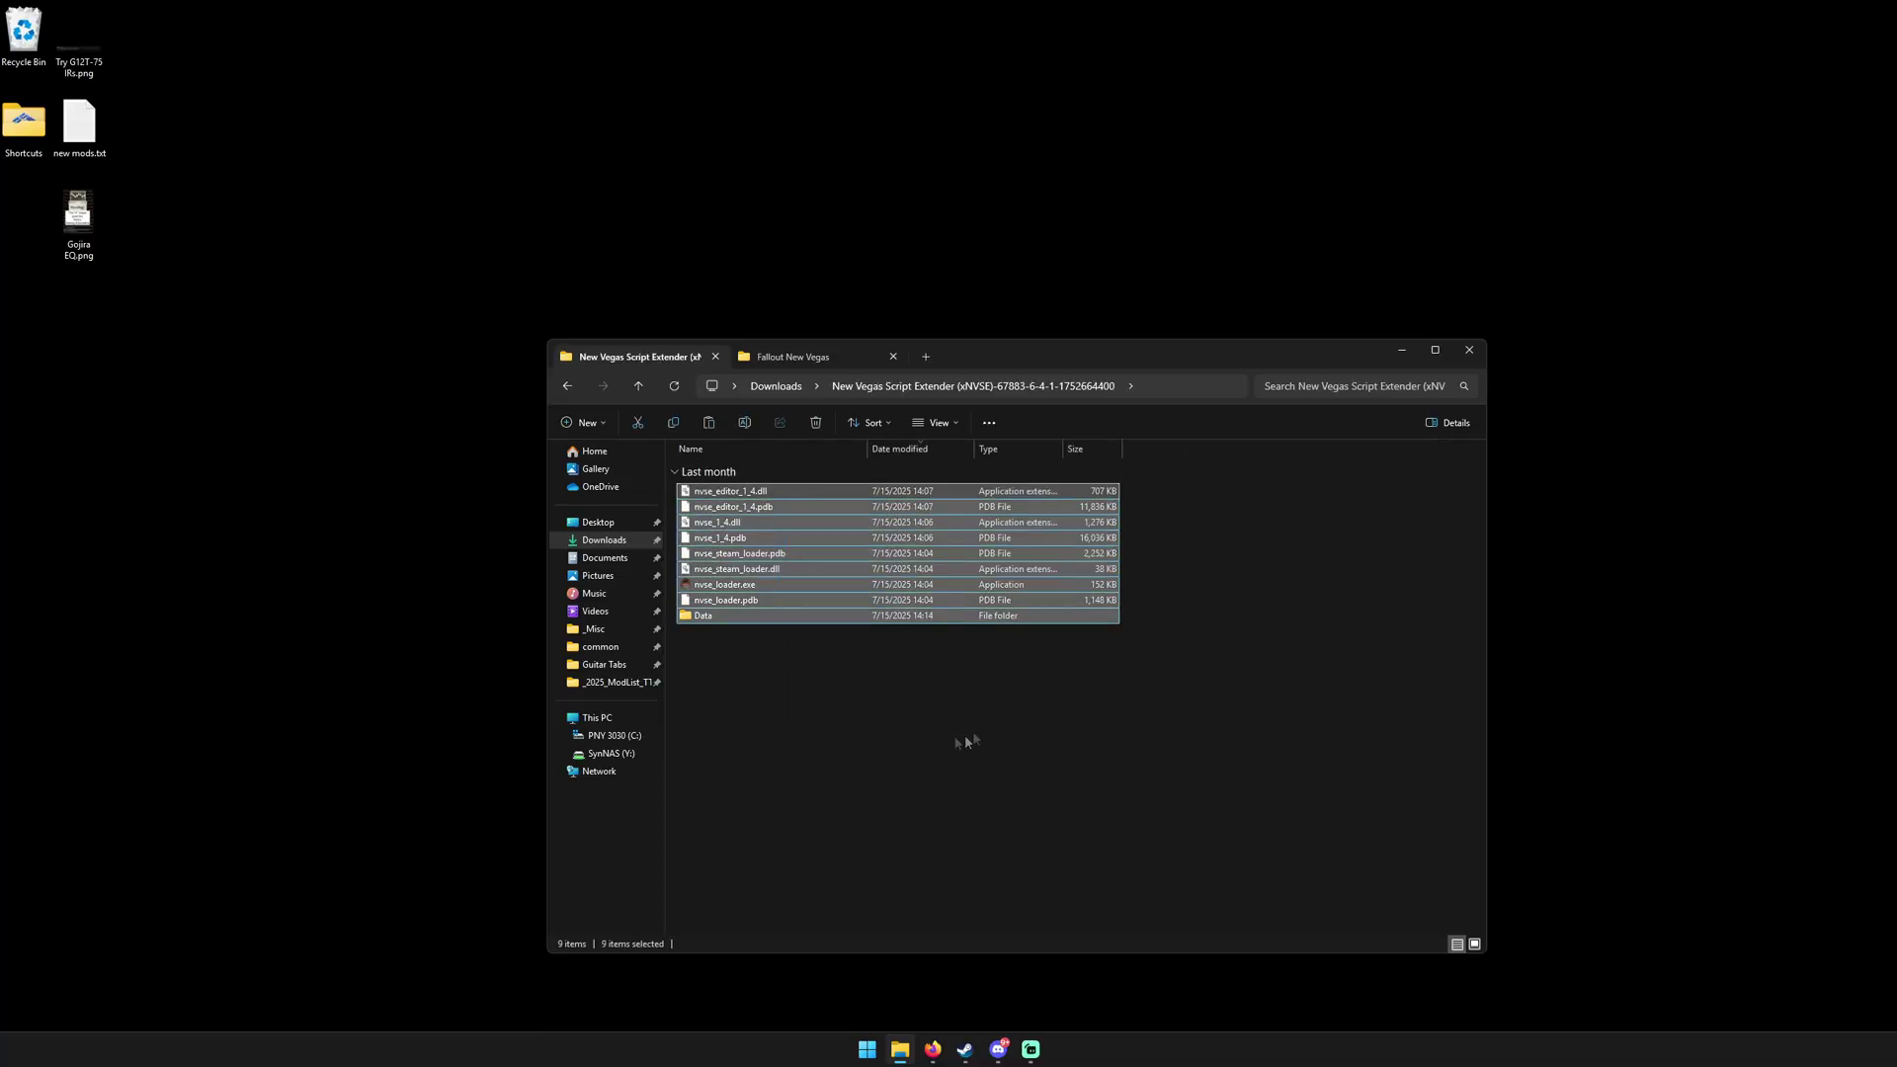
pyautogui.click(796, 357)
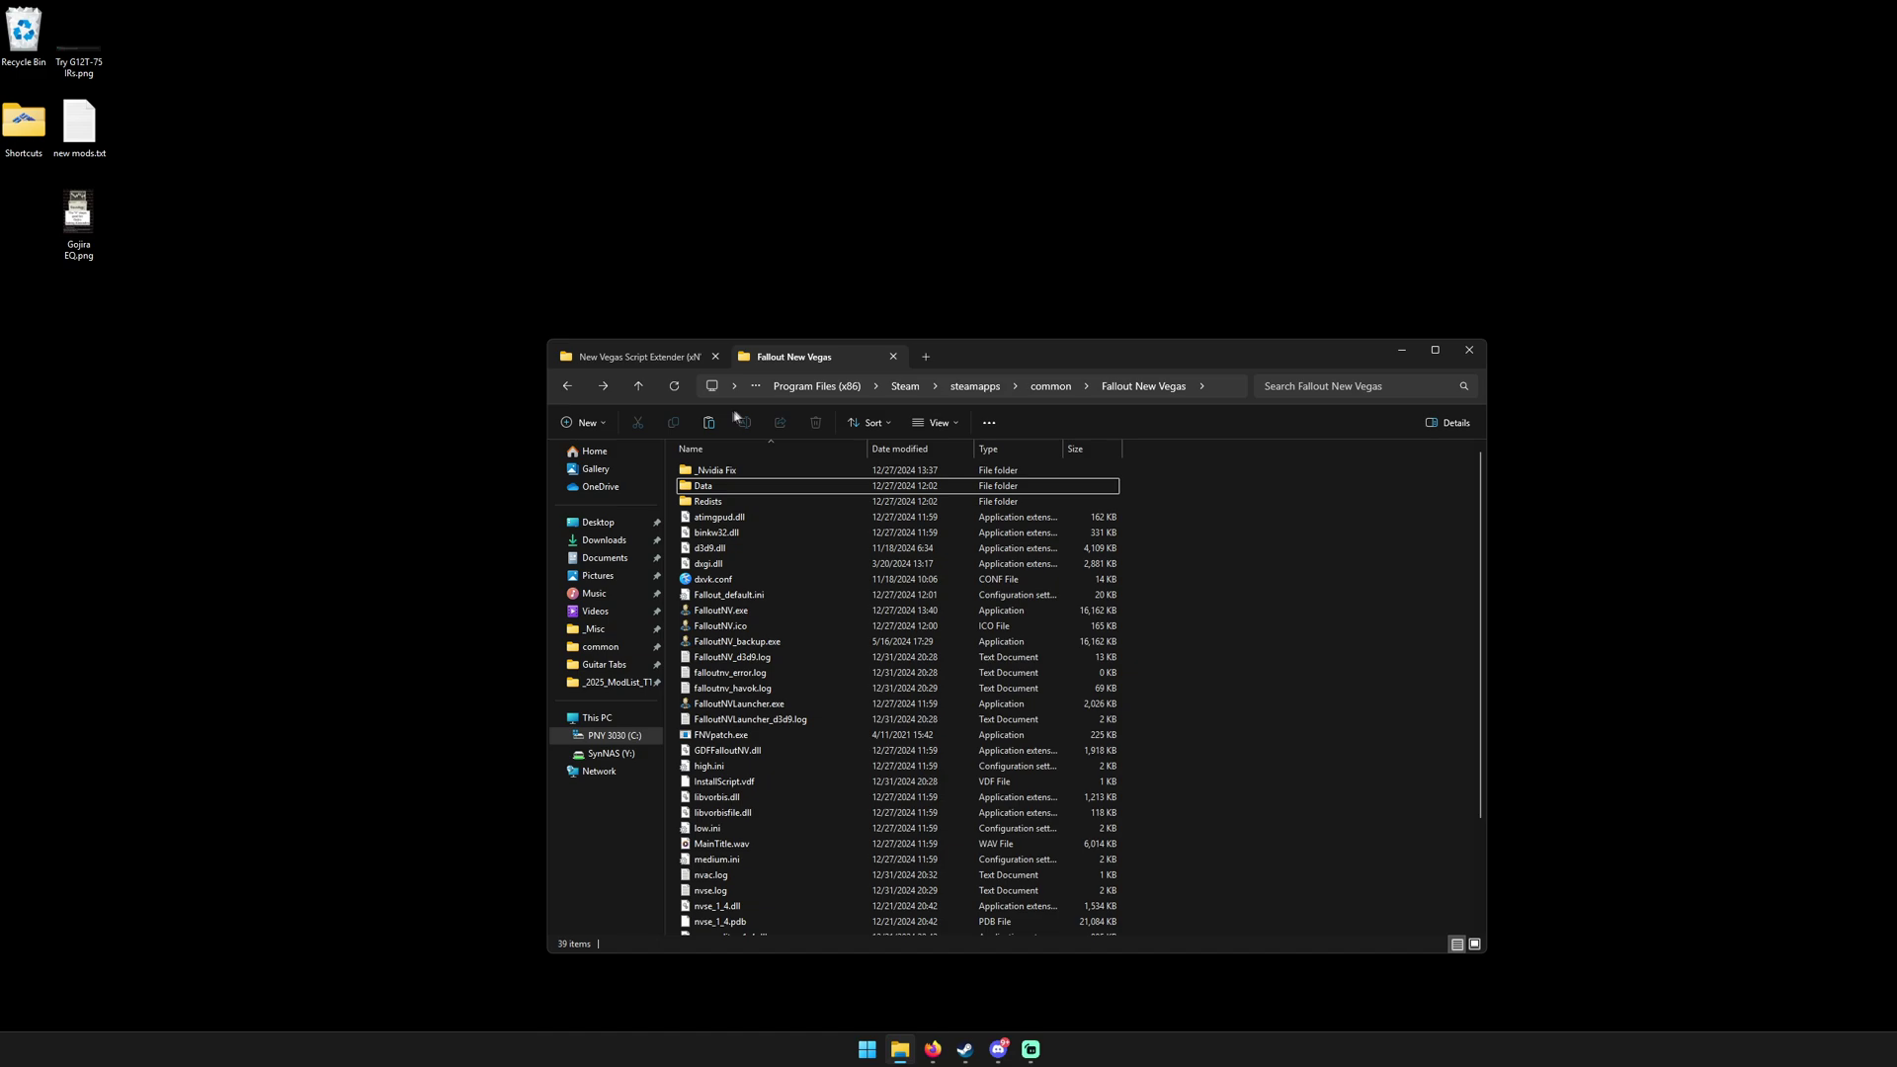
pyautogui.hotkey('ctrl', 'v')
pyautogui.press('Return')
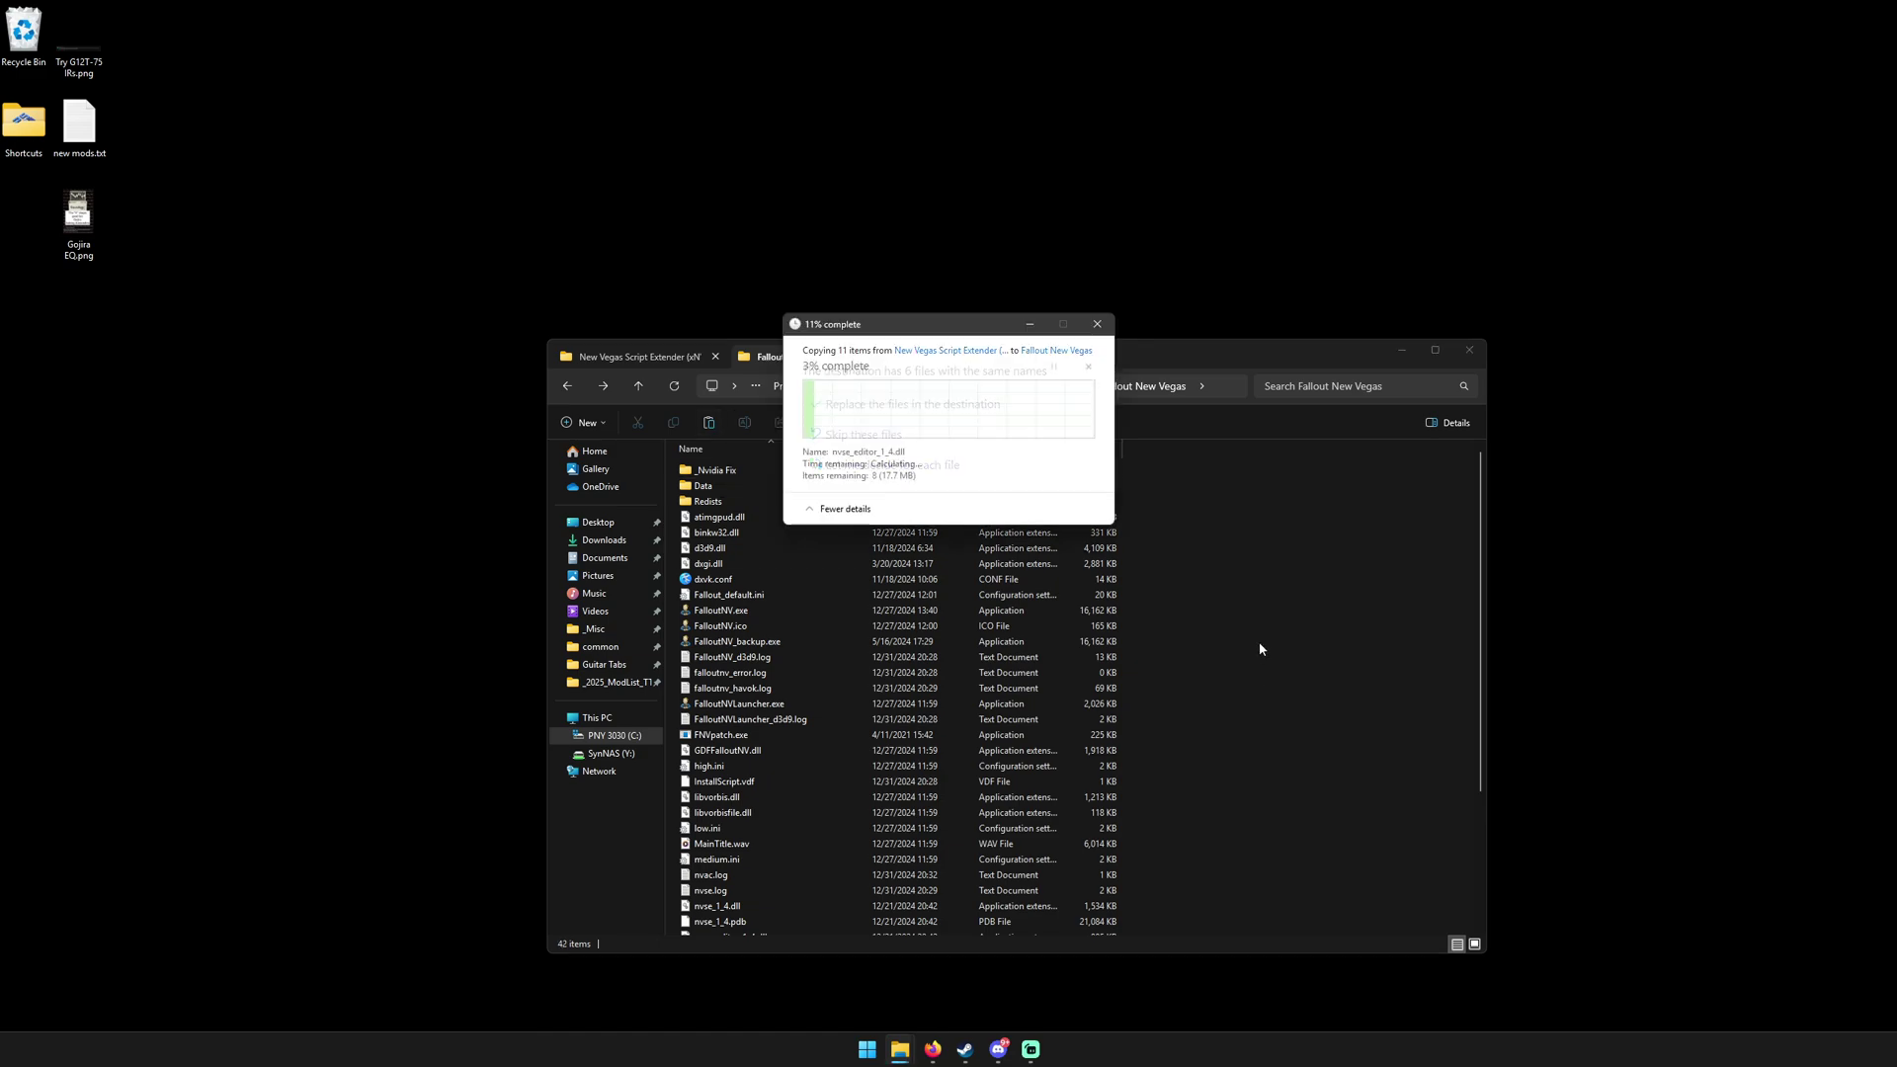
pyautogui.scroll(1, 1312, 705)
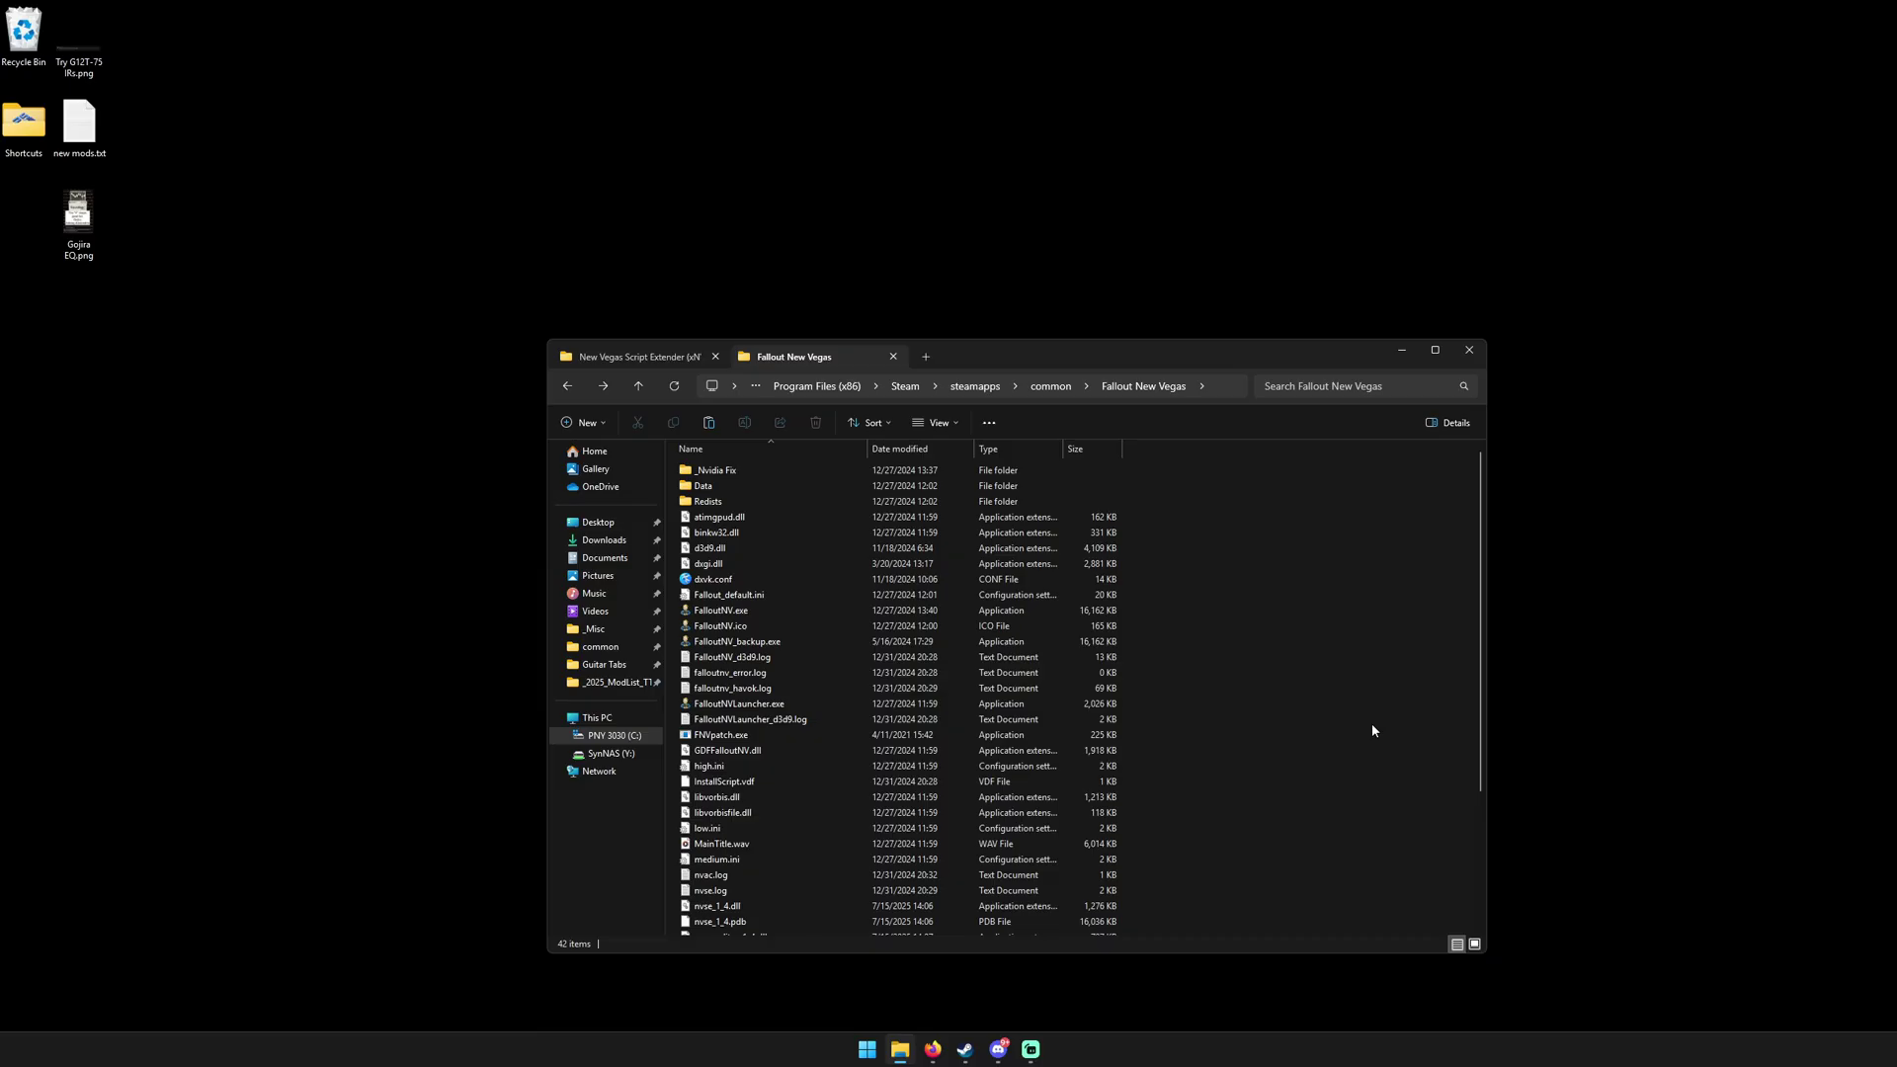
pyautogui.click(616, 357)
pyautogui.click(882, 802)
# Copy FNVpatch.exe from the 4GB Patcher folder into Fallout New Vegas, replacing the existing file
pyautogui.click(774, 385)
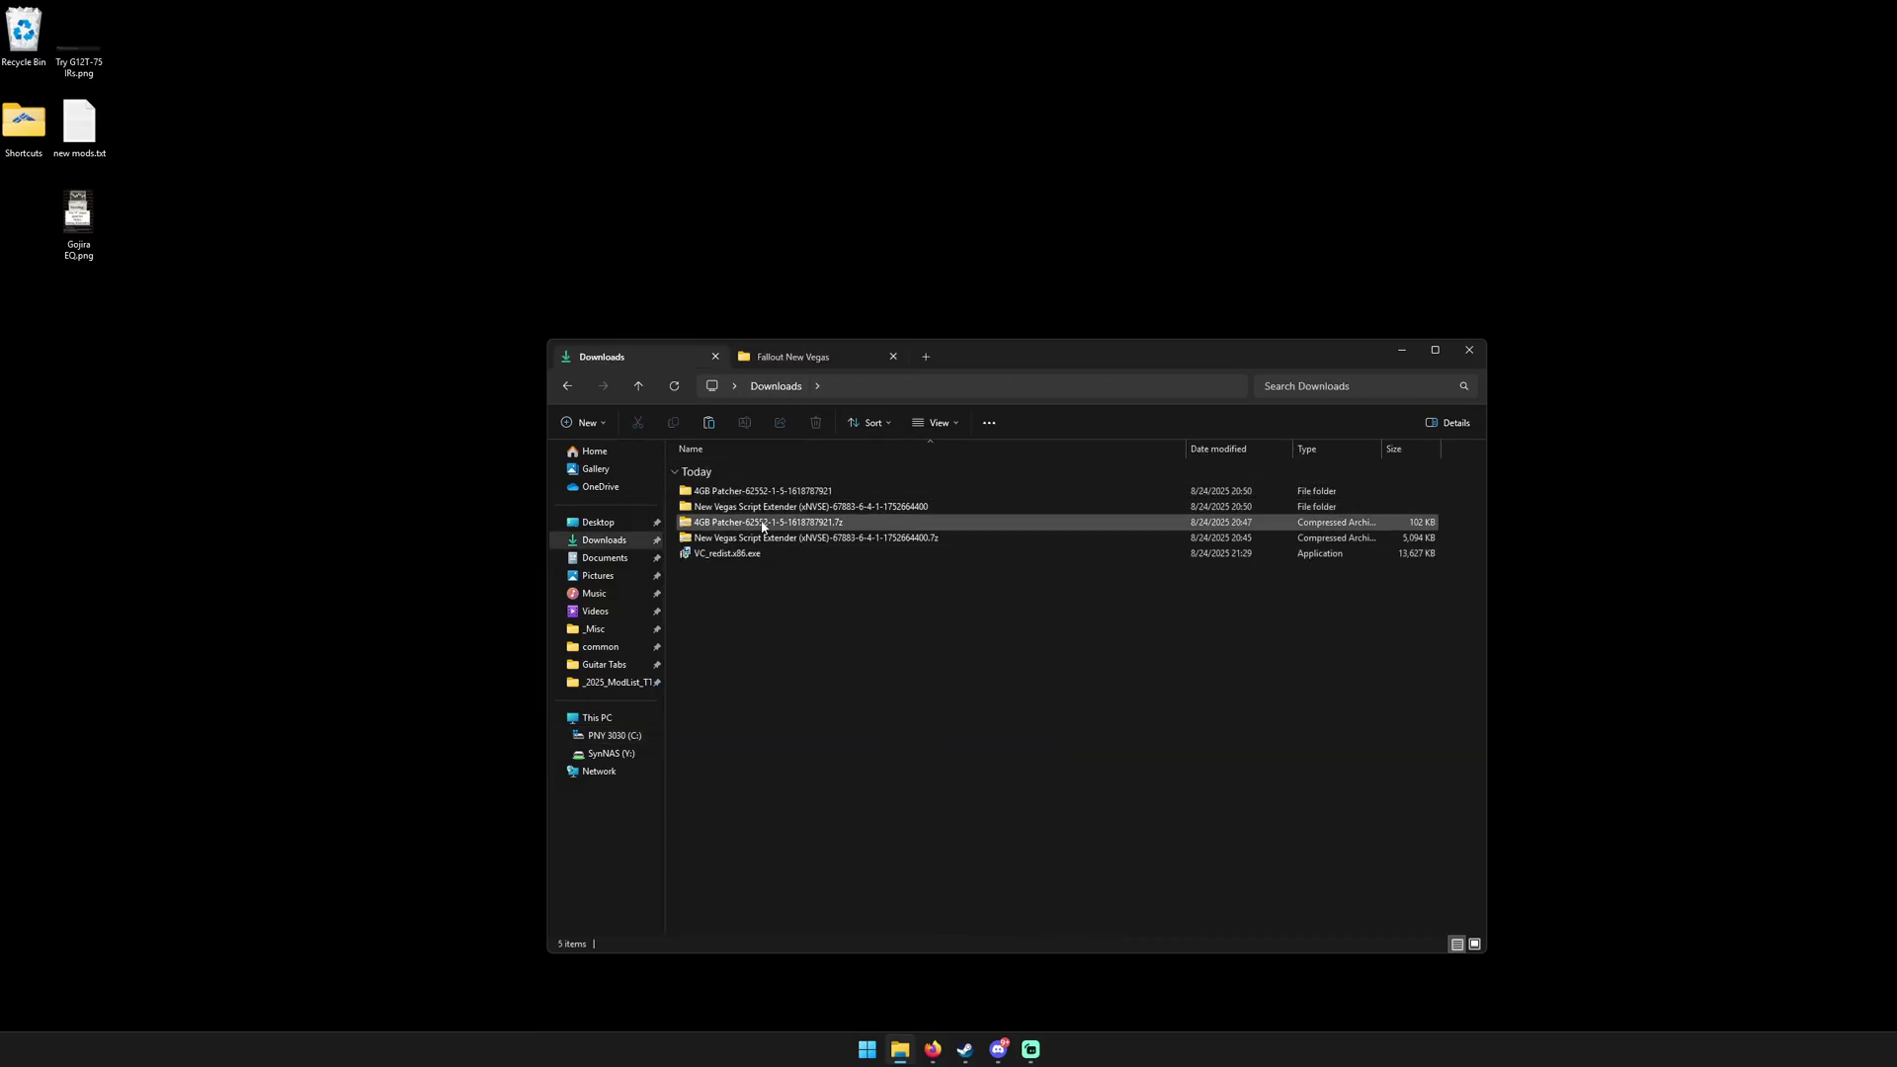
pyautogui.doubleClick(750, 490)
pyautogui.click(750, 495)
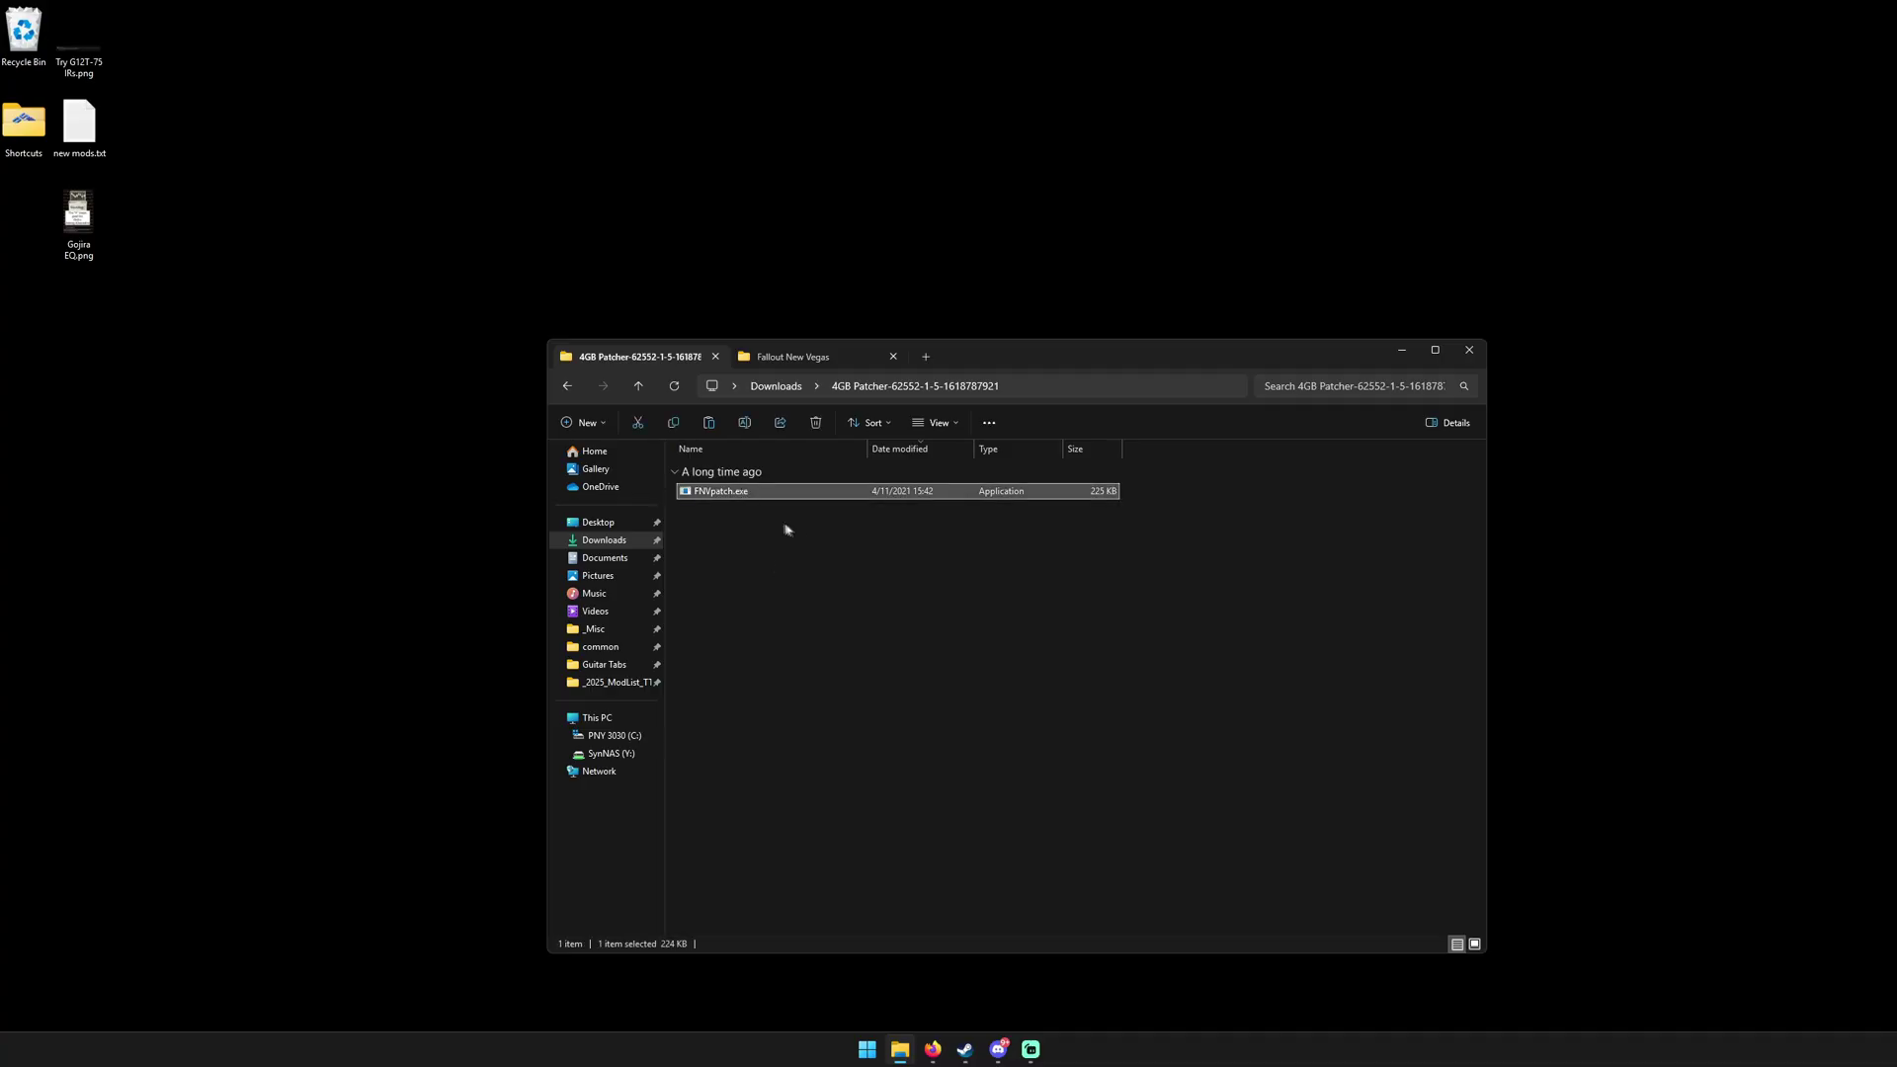
pyautogui.click(797, 360)
pyautogui.hotkey('ctrl', 'v')
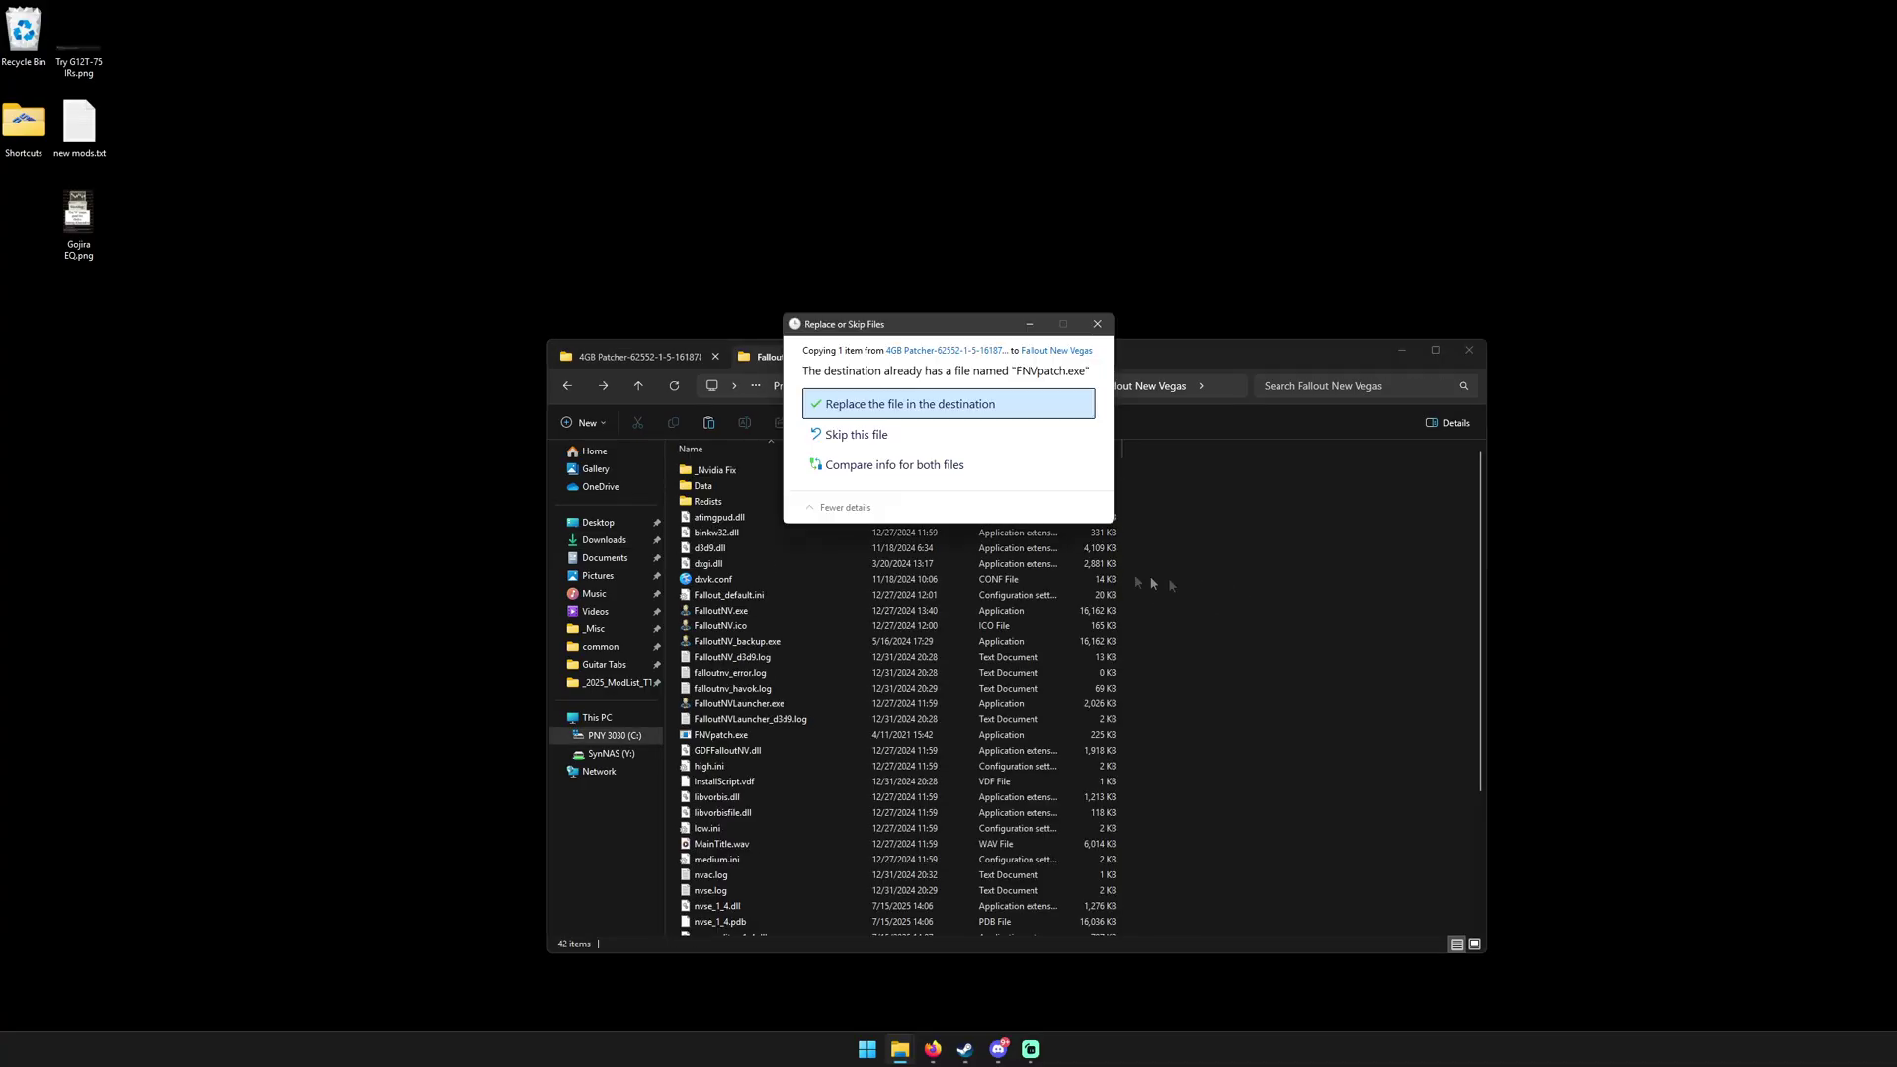
pyautogui.press('Return')
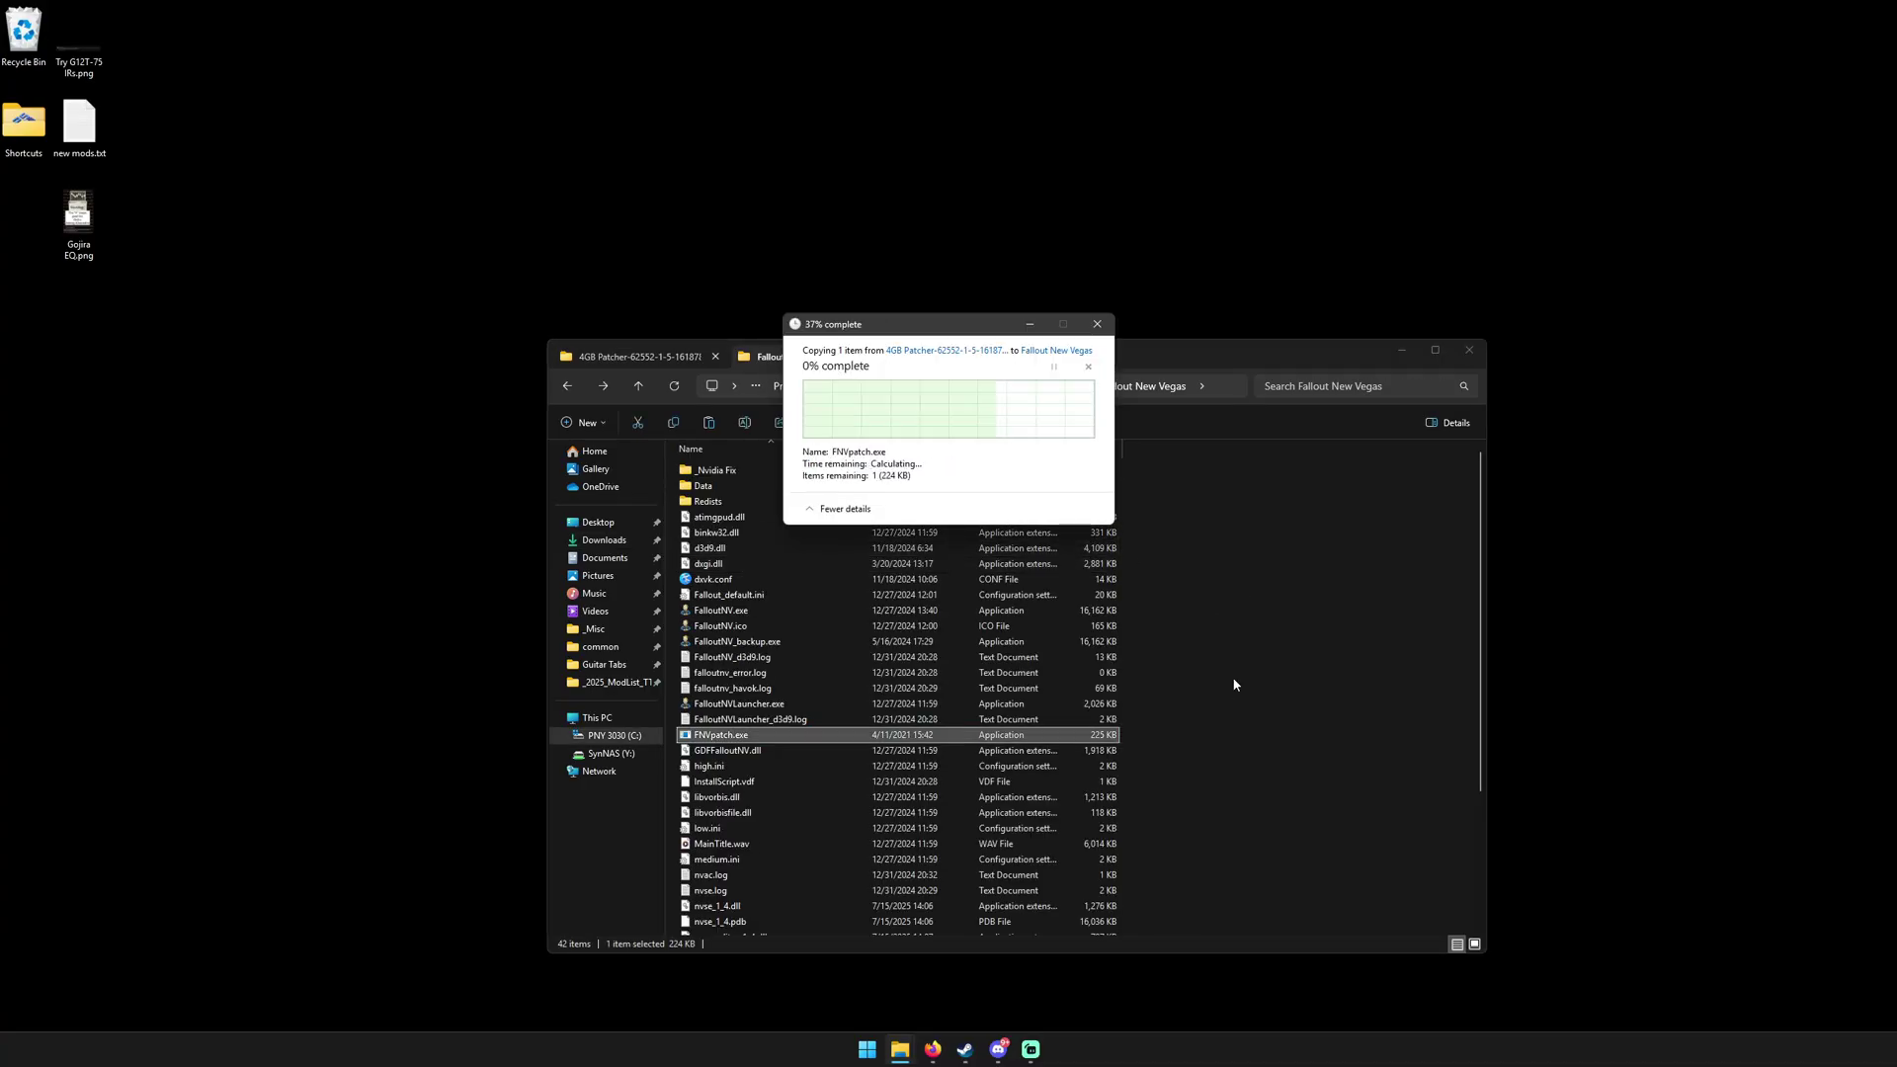
# Run FNVpatch.exe, which reports FalloutNV.exe already patched, and close its console
pyautogui.doubleClick(743, 737)
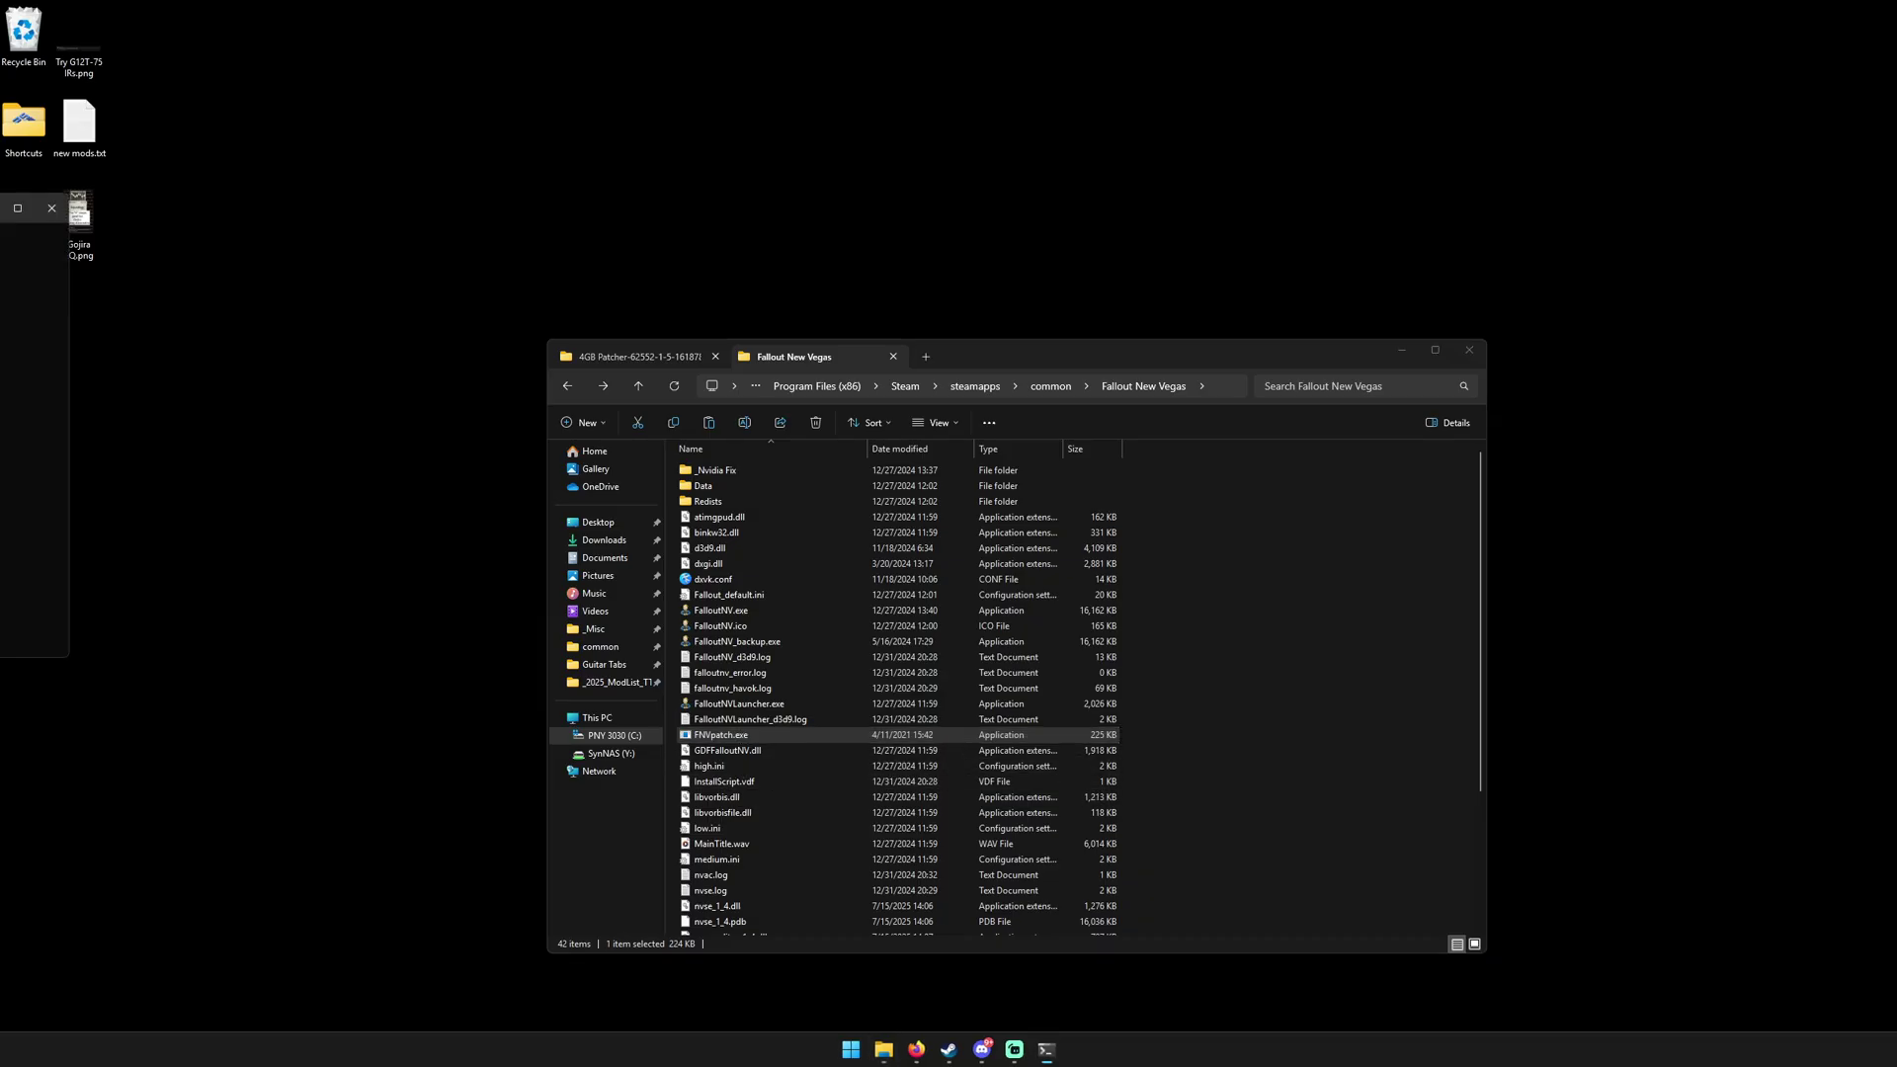
pyautogui.moveTo(502, 290); pyautogui.dragTo(1146, 430)
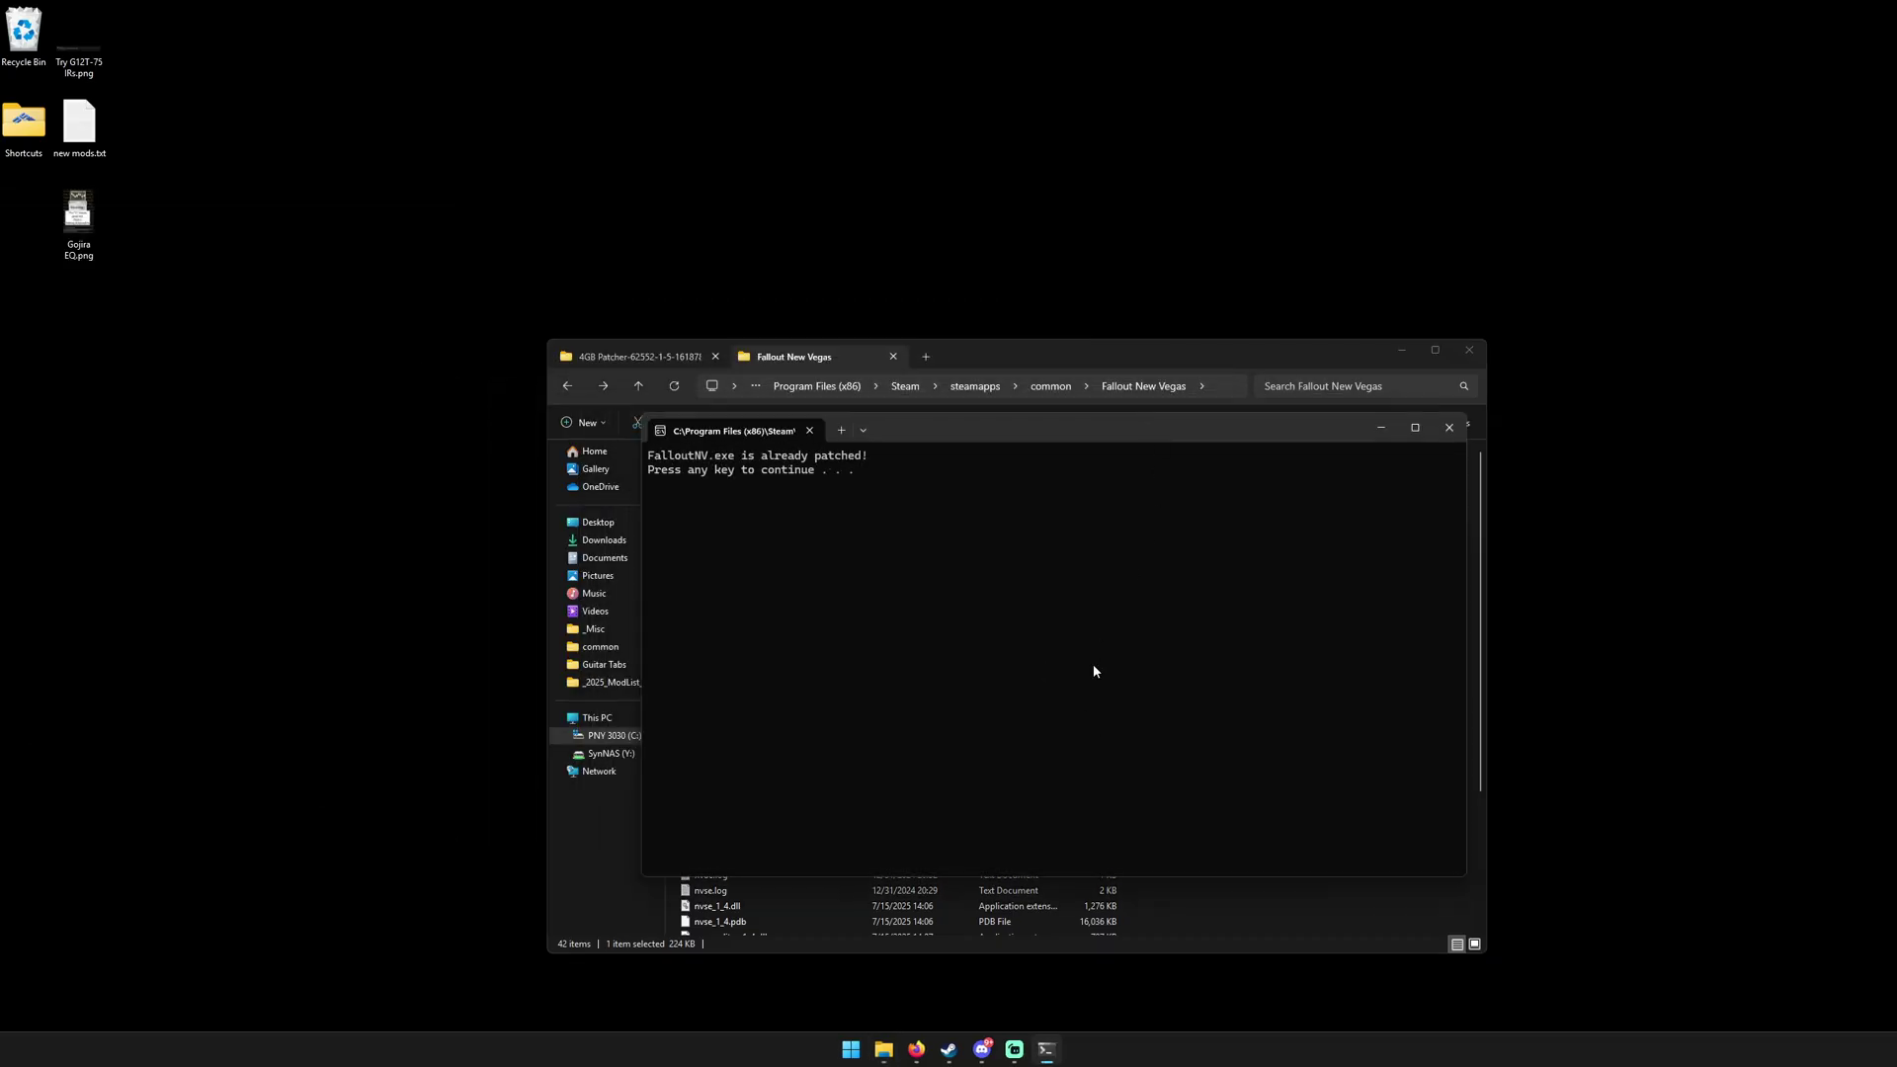
pyautogui.press('Return')
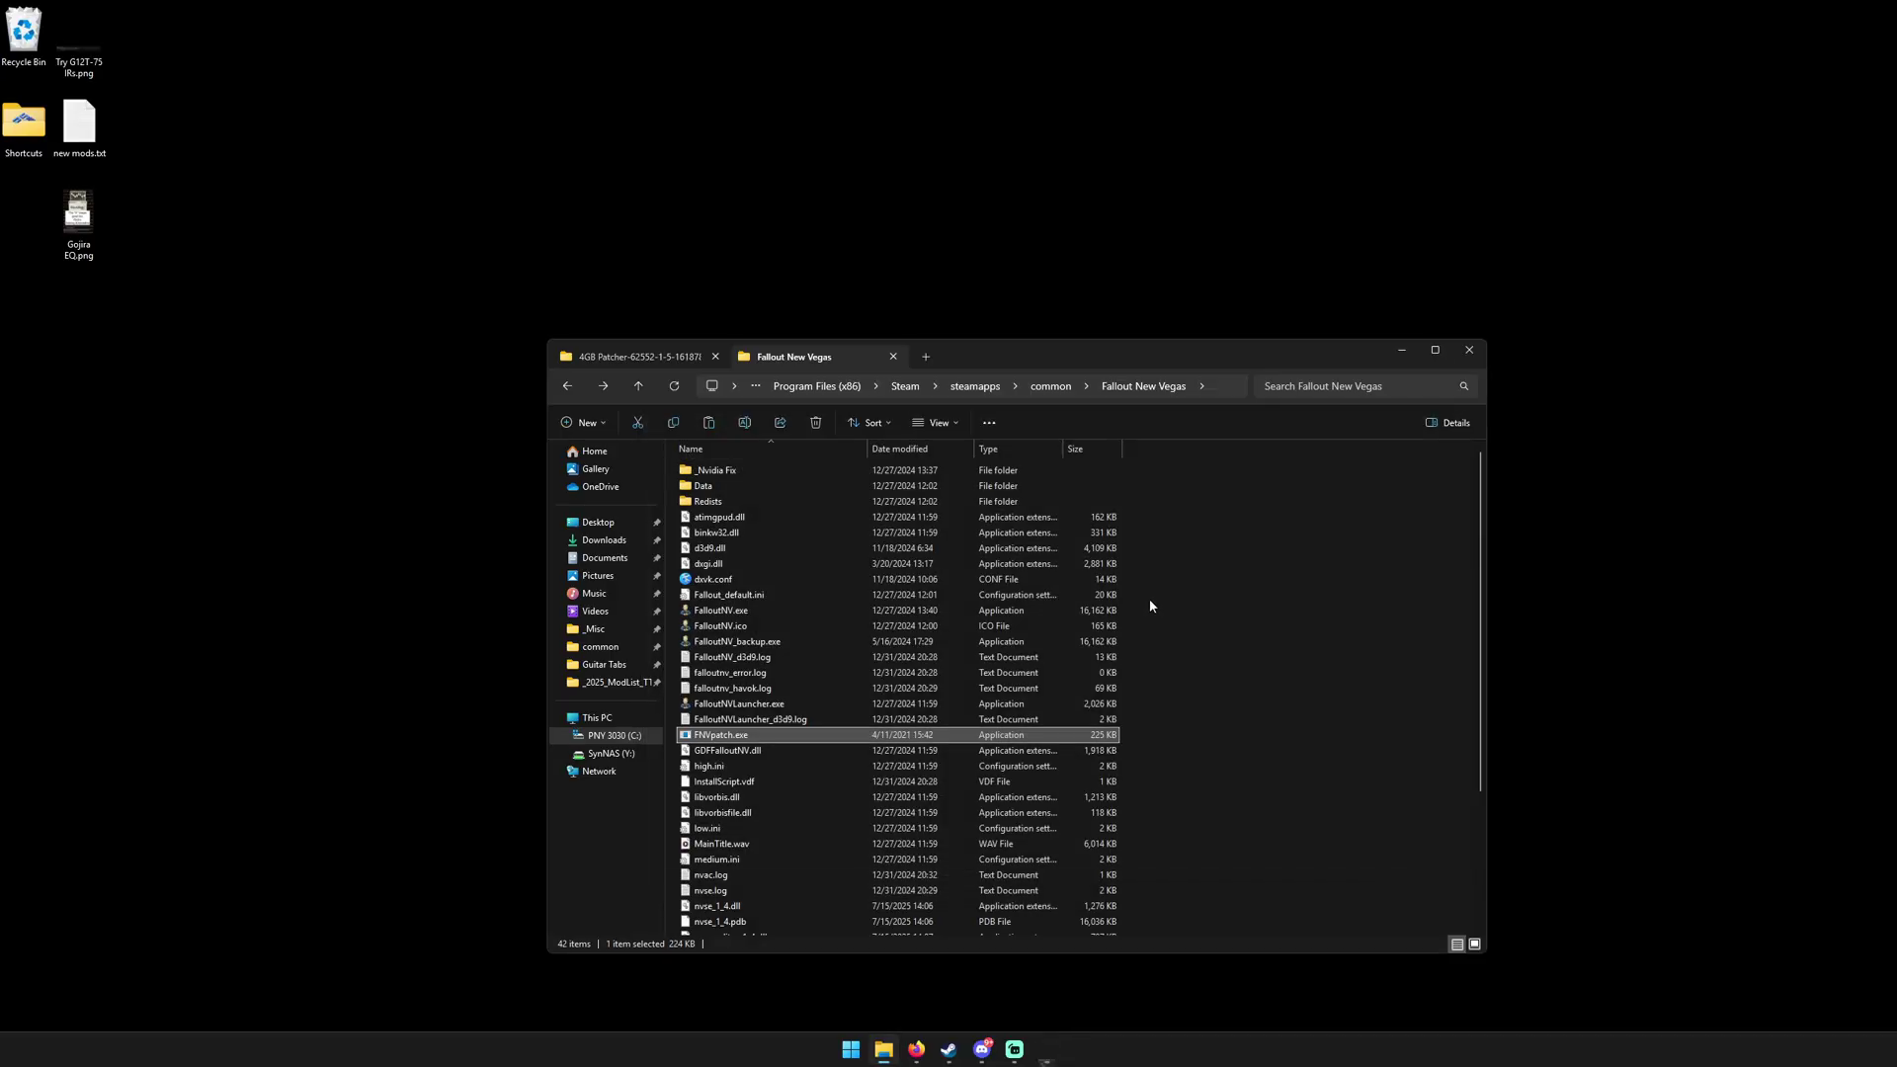
pyautogui.click(1316, 733)
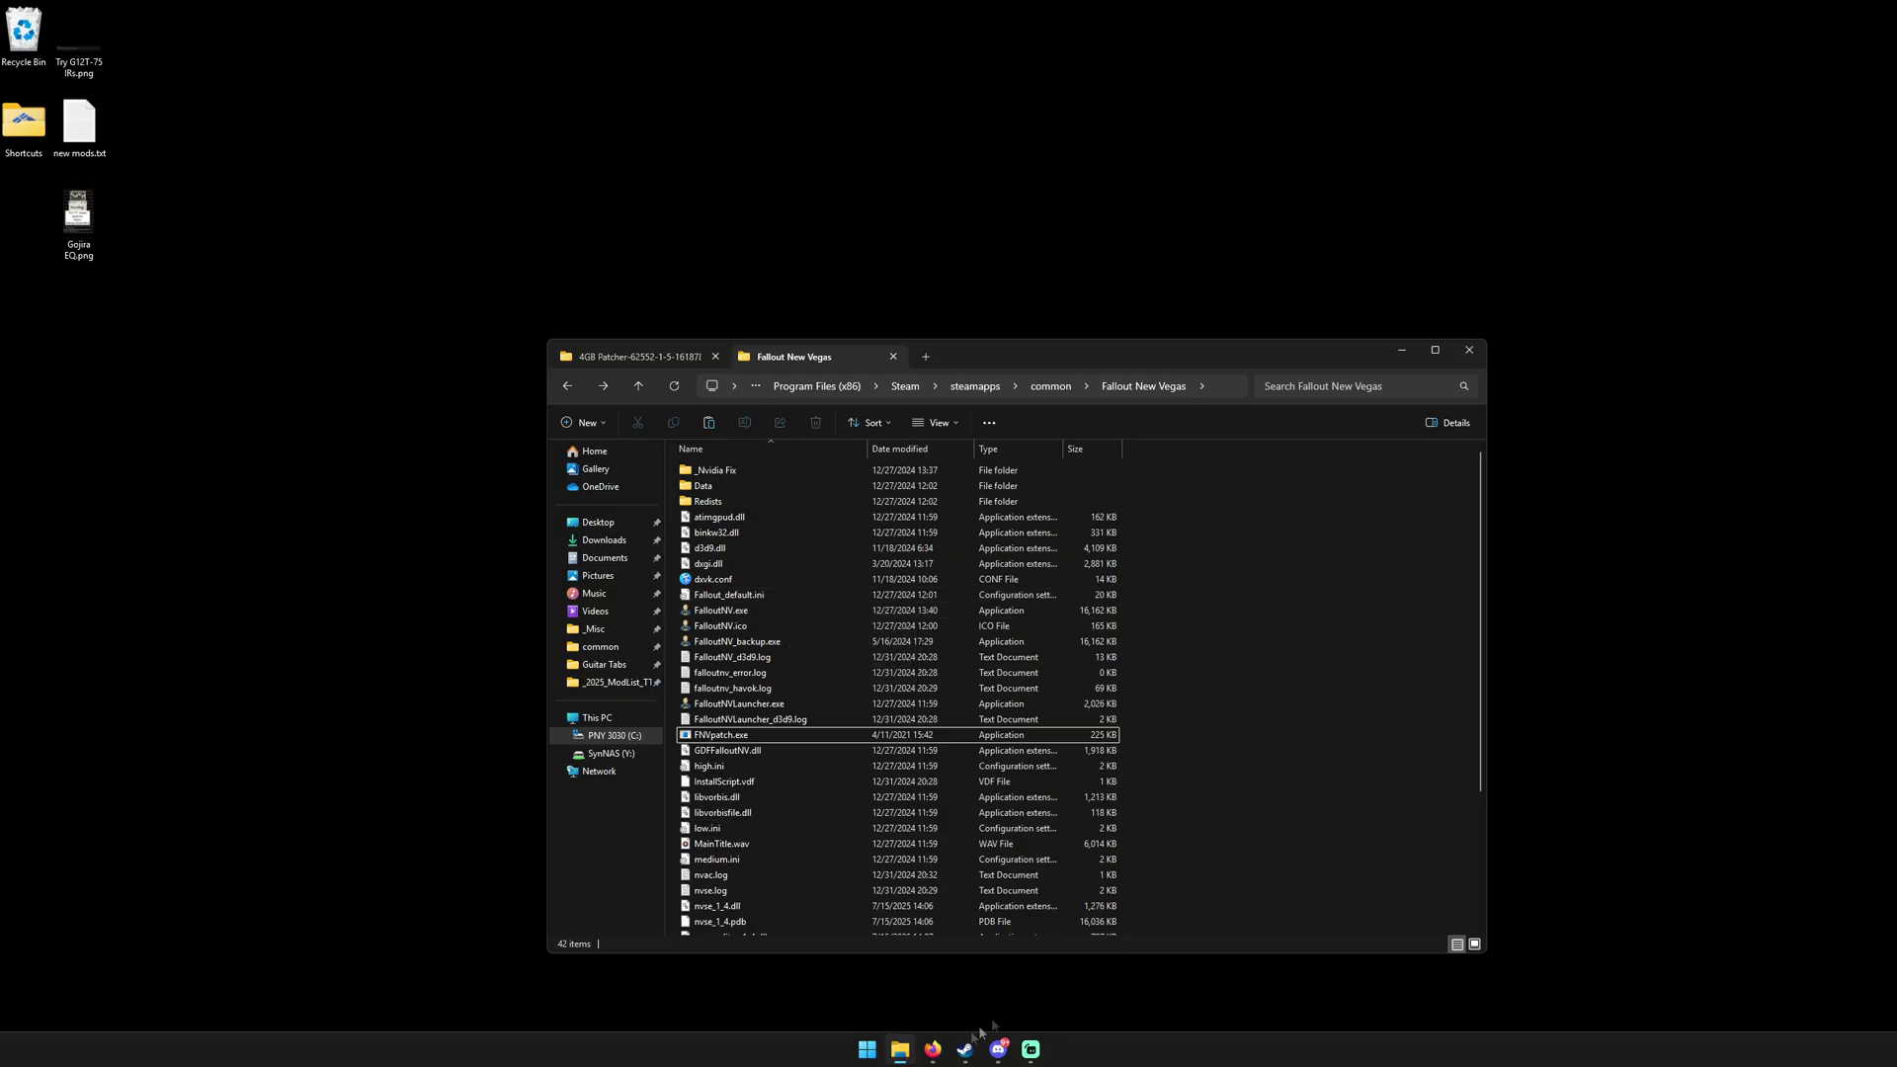
pyautogui.press('super')
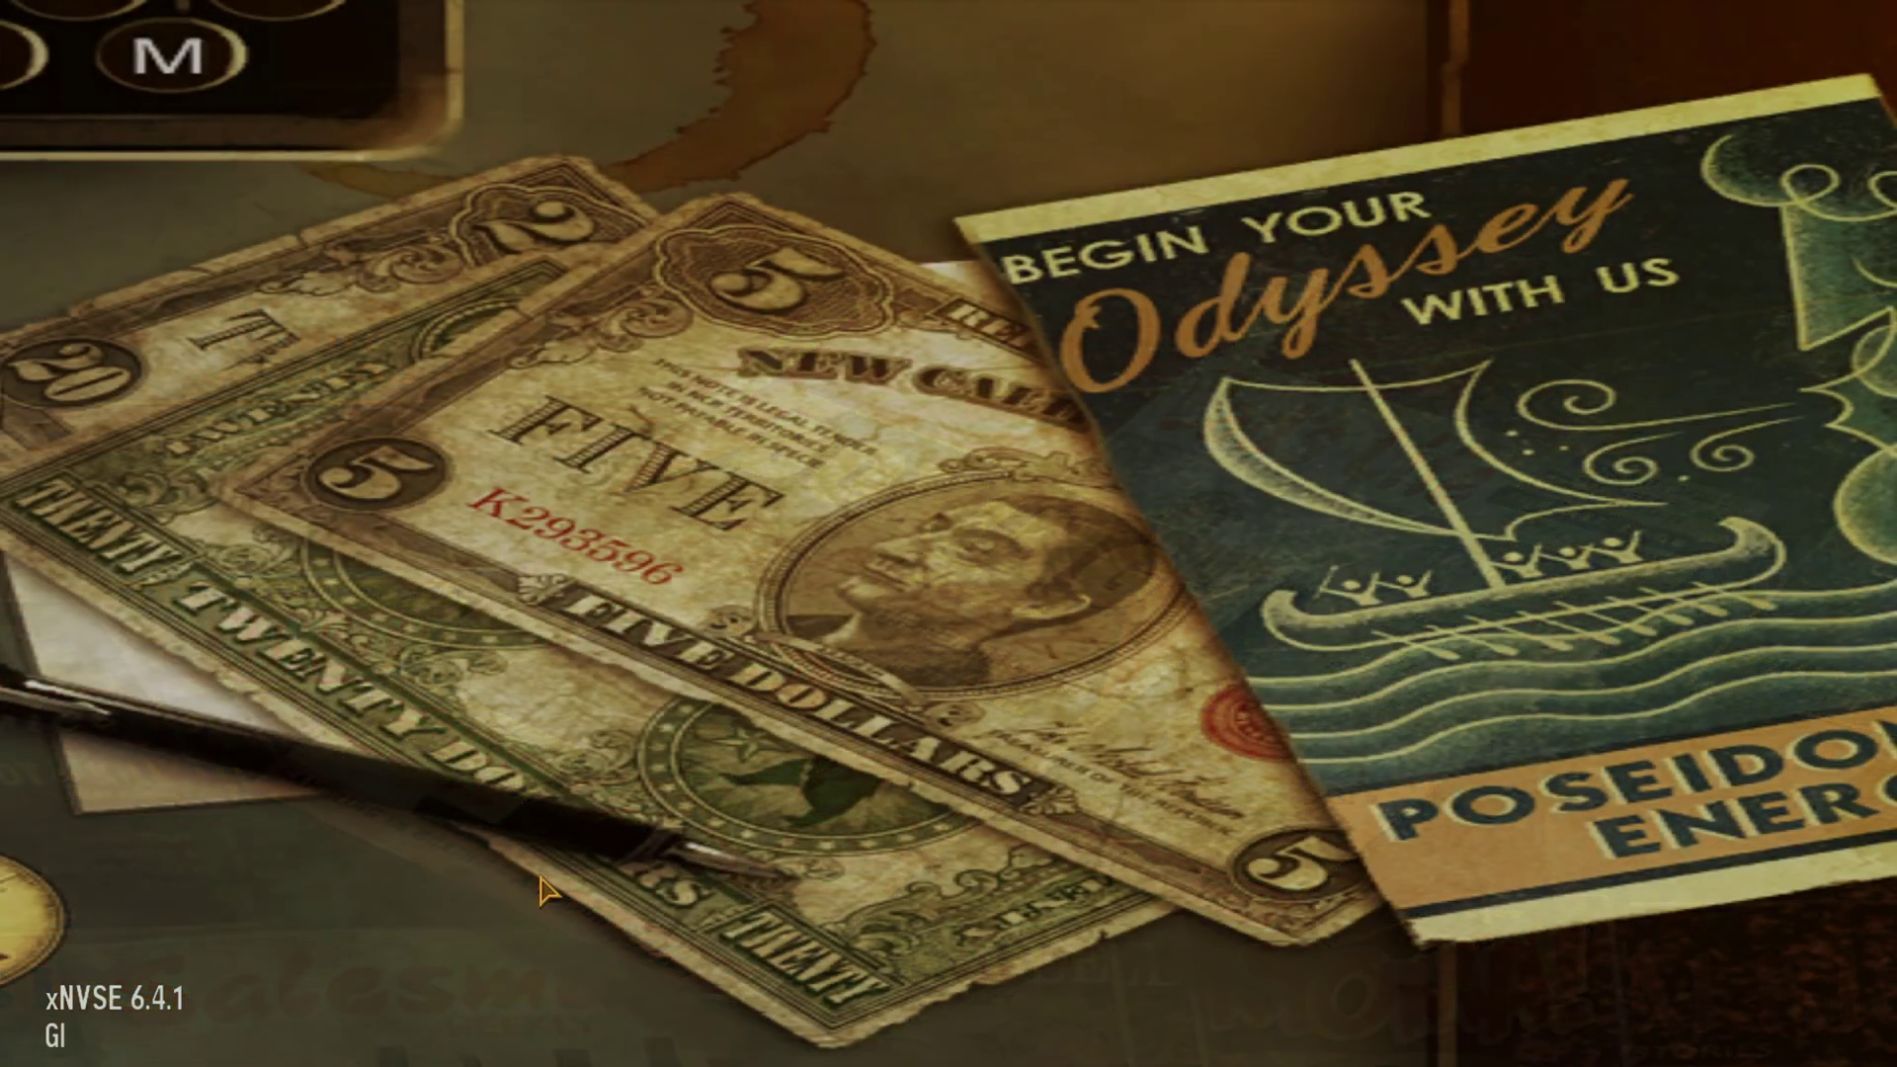
pyautogui.write('ETNVSEV')
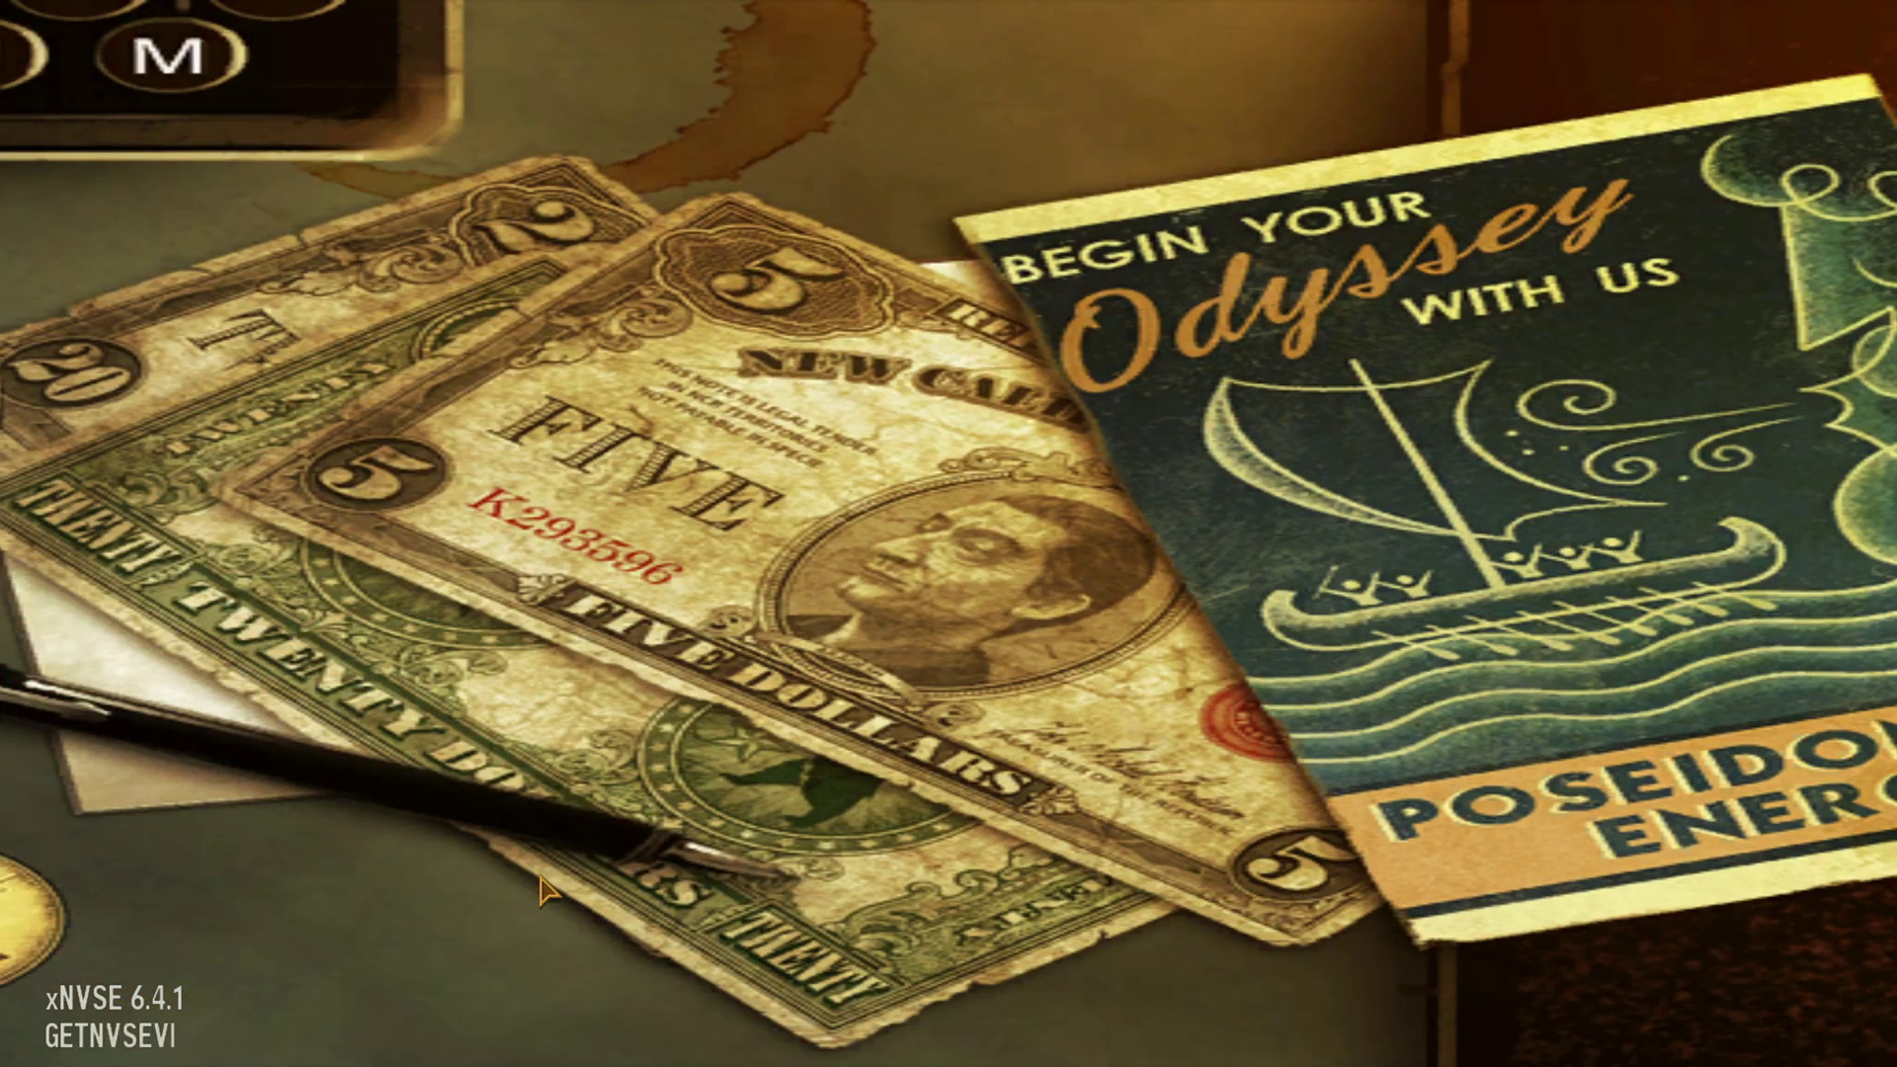
pyautogui.write('ERSION')
# Run GetNVSEVersion in the console to confirm NVSE version 6, then dismiss the overlay
pyautogui.press('Return')
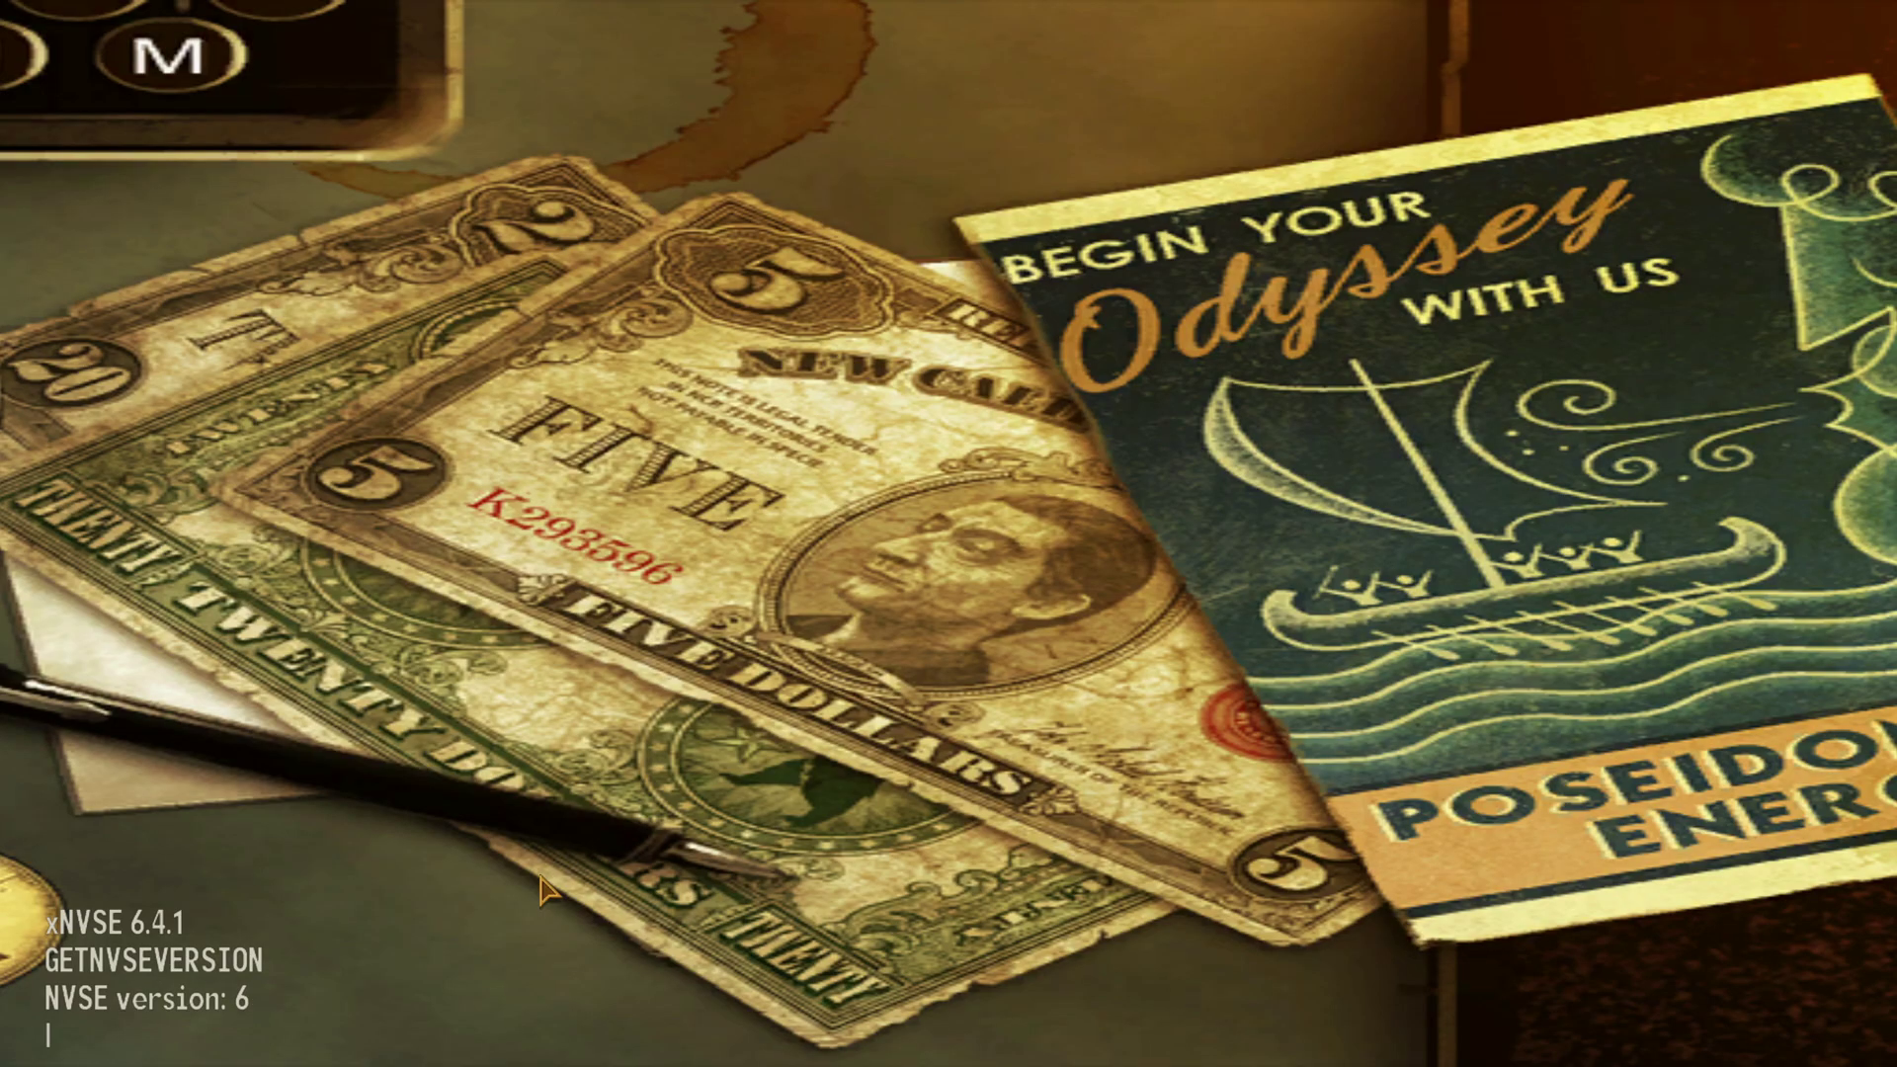
pyautogui.hotkey('alt', 'Tab')
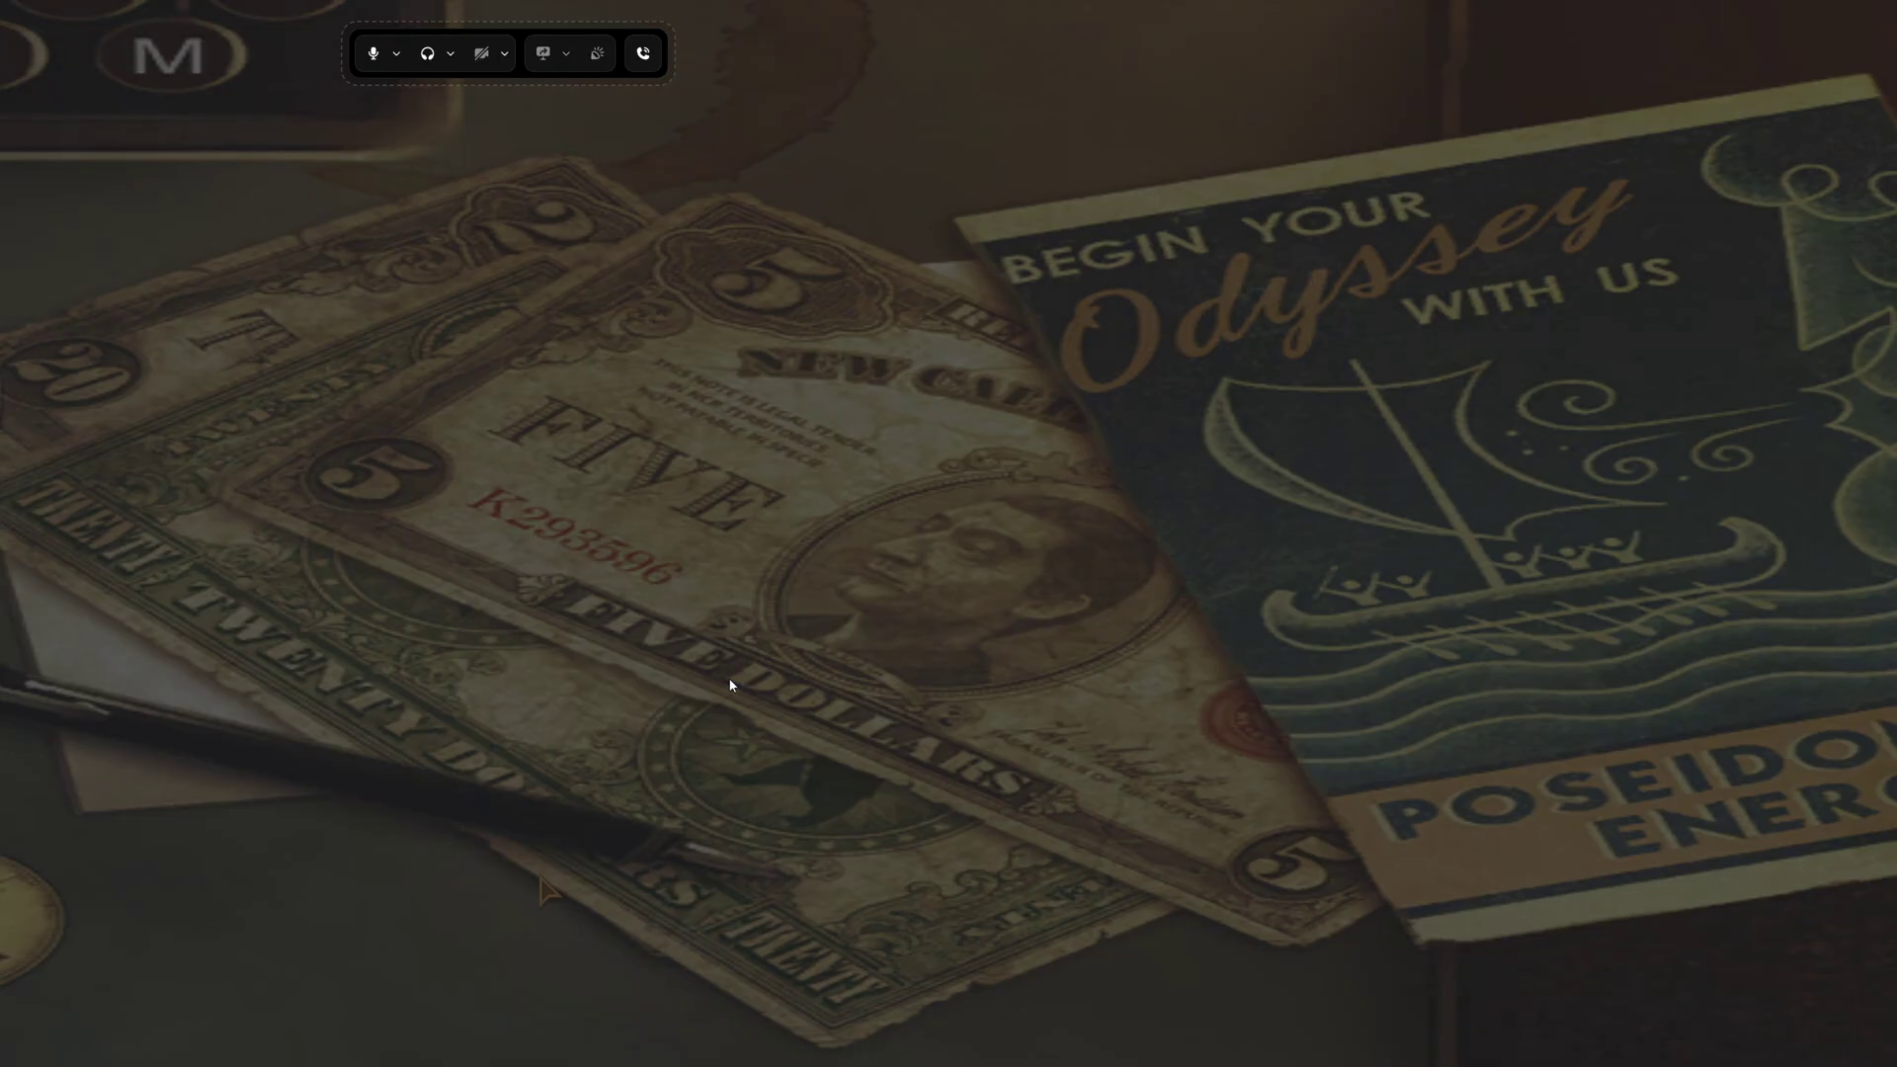
pyautogui.click(729, 684)
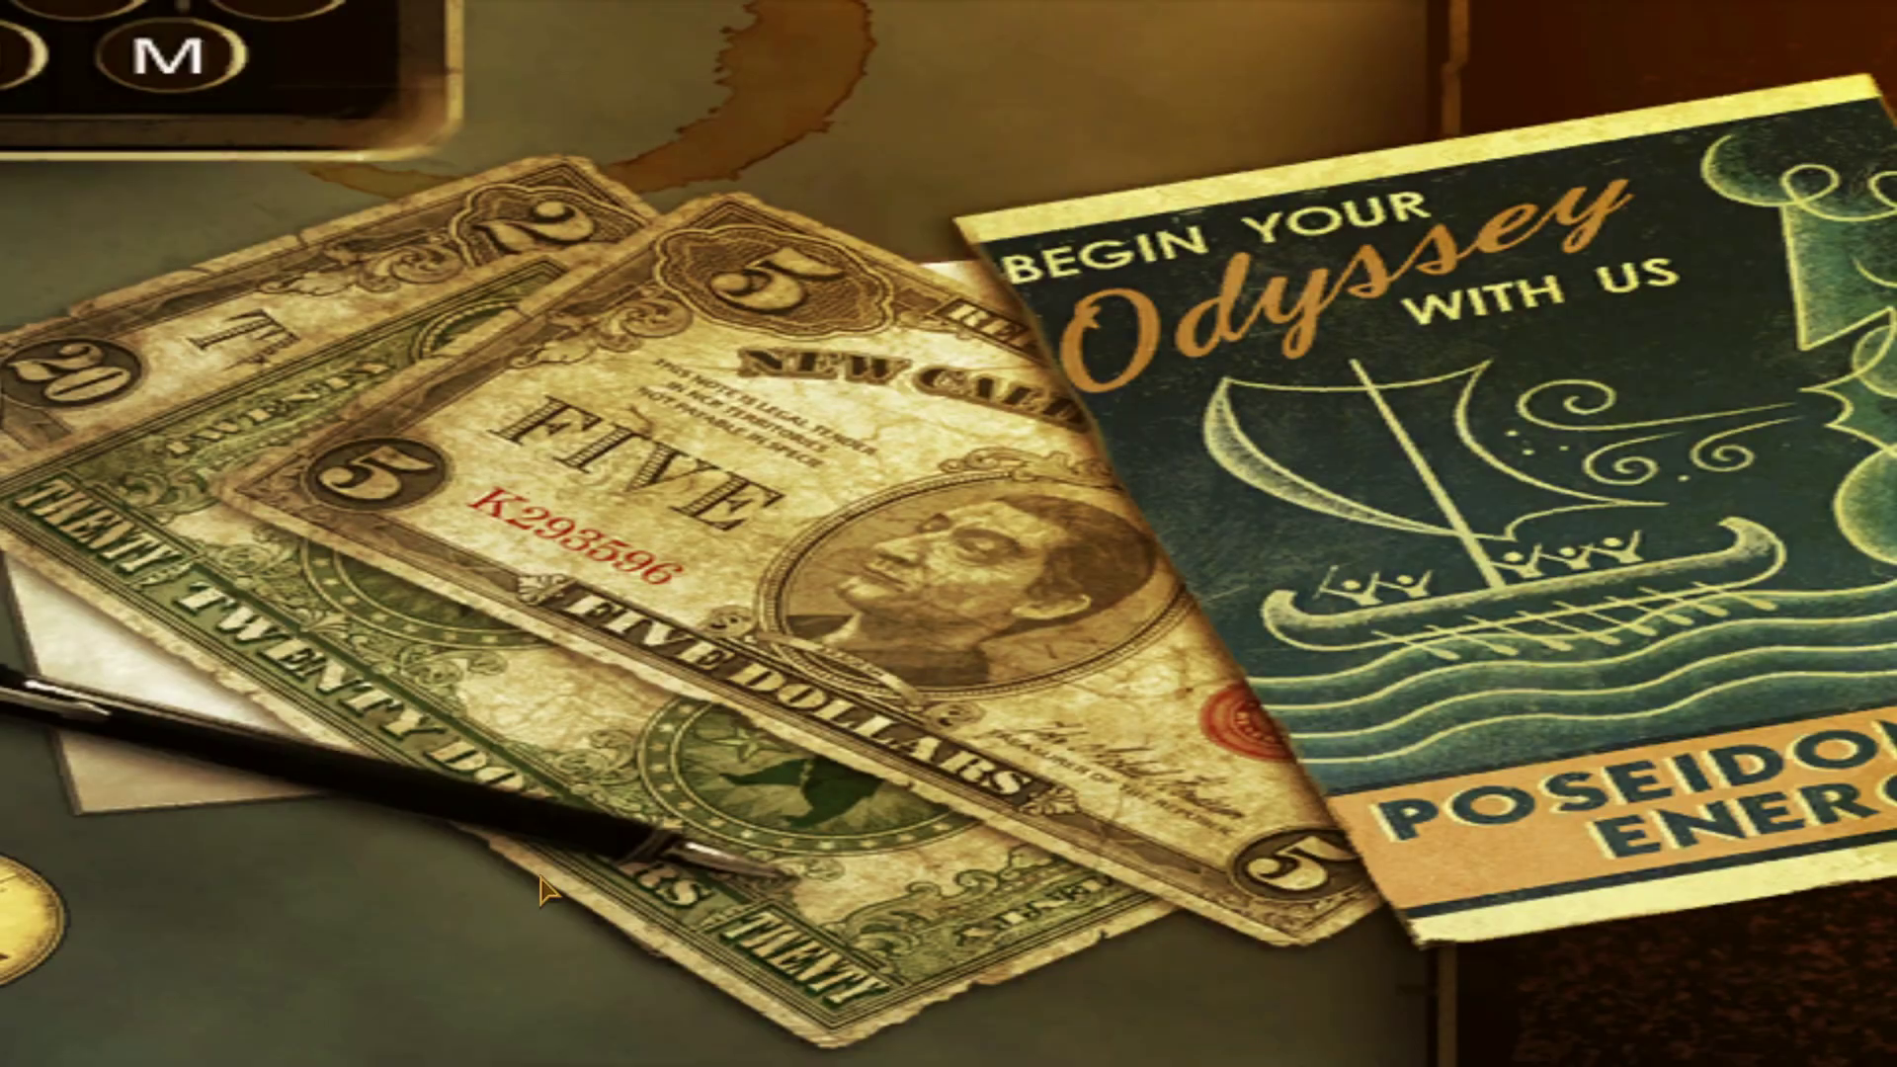